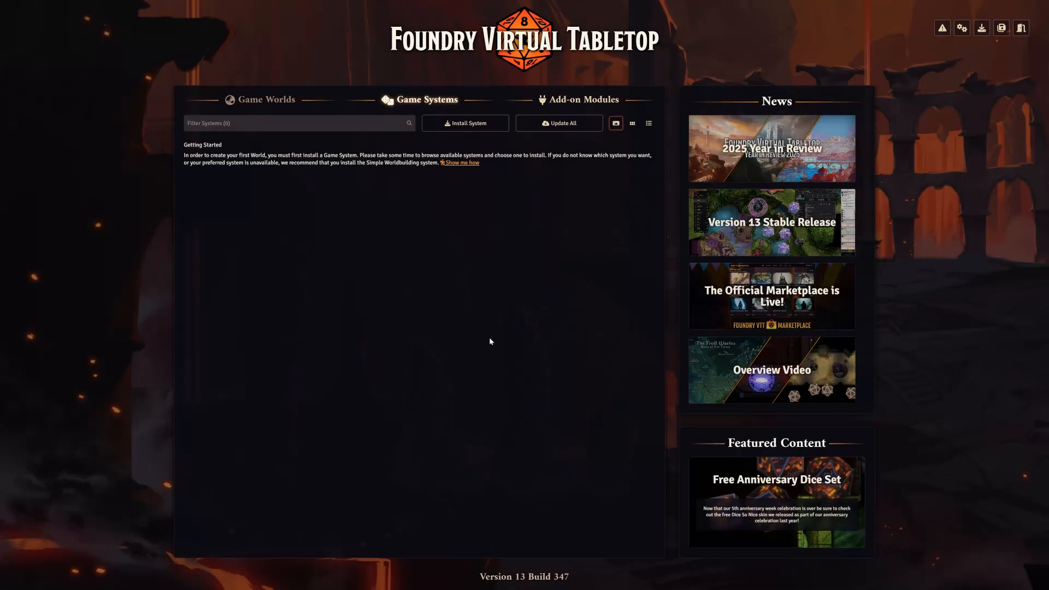
Search the available game systems for Dungeons and install Dungeons & Dragons Fifth Edition
left_click(452, 129)
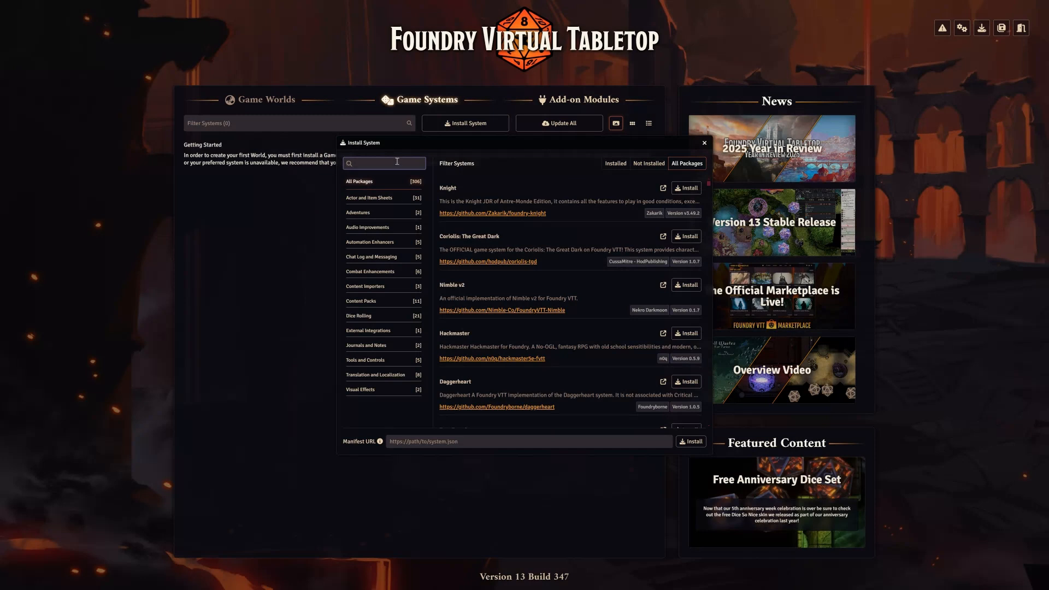
type("DUngeons")
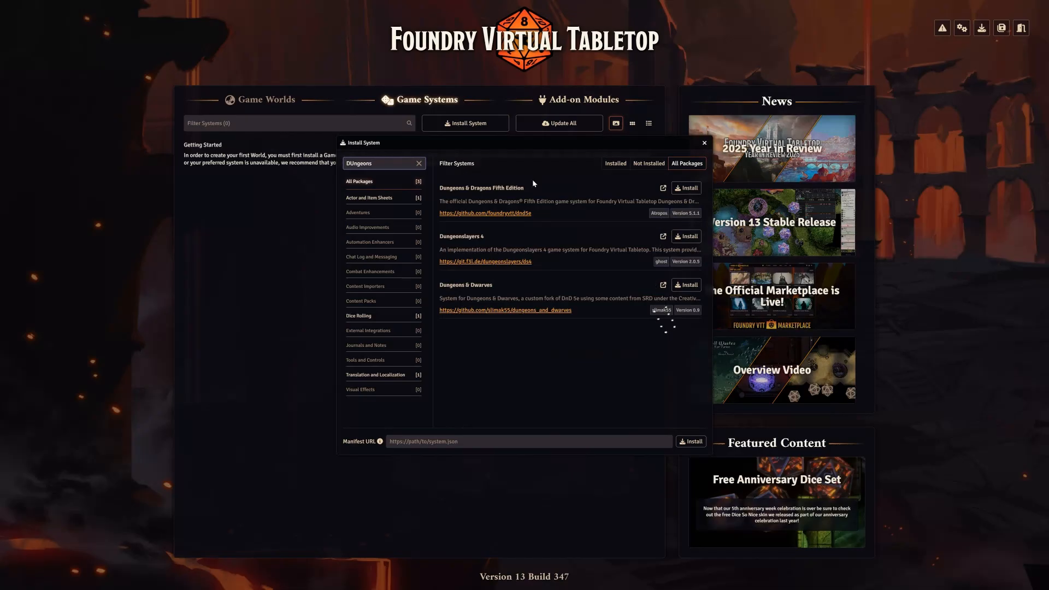
left_click(691, 189)
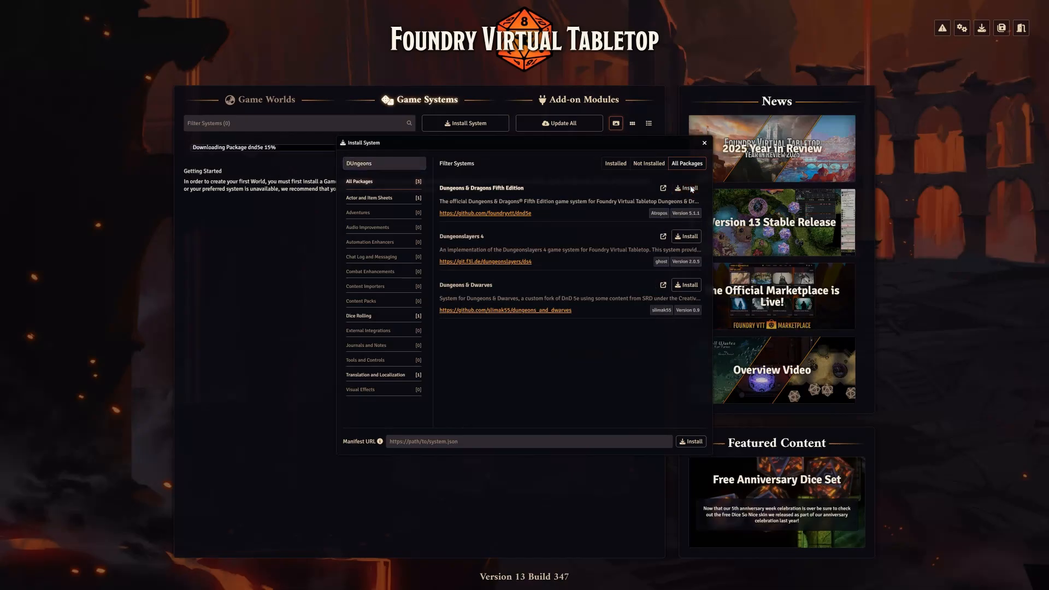
left_click(705, 143)
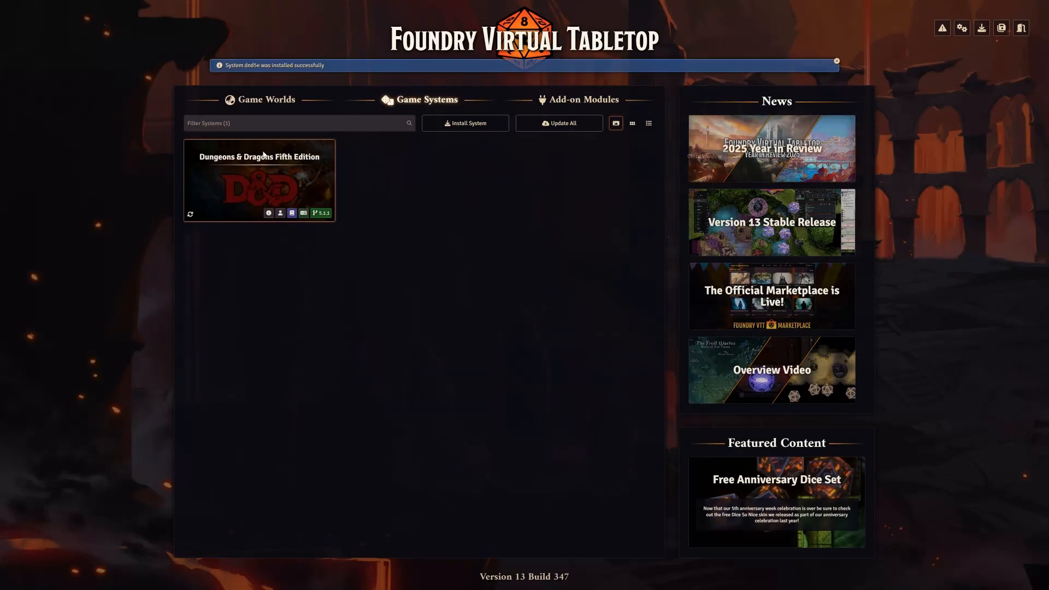
Start a new game world and title it "Forgotten Realms - Thursdays - 7pm"
left_click(279, 101)
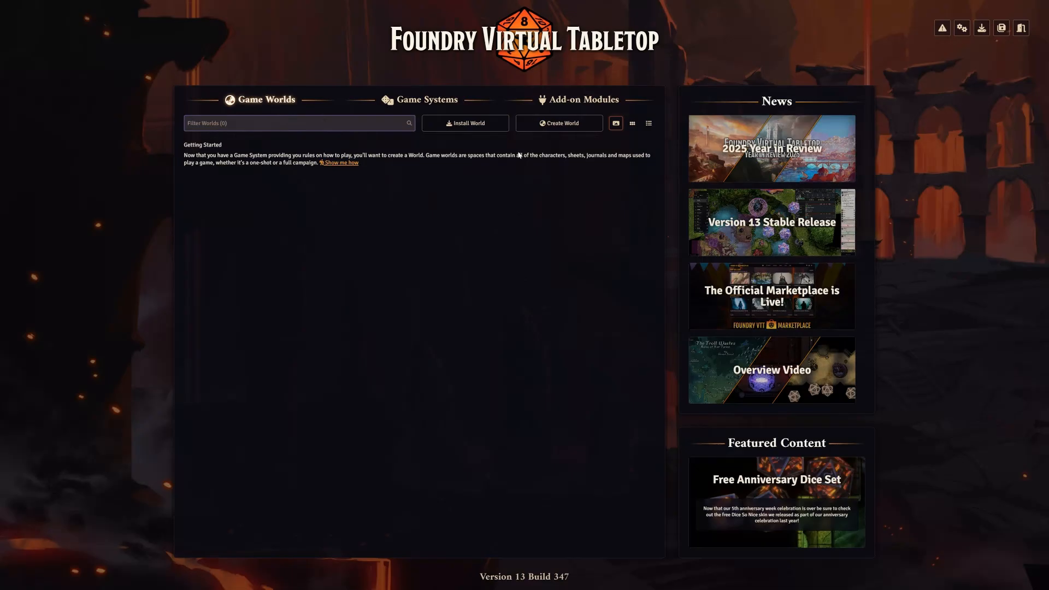
left_click(559, 123)
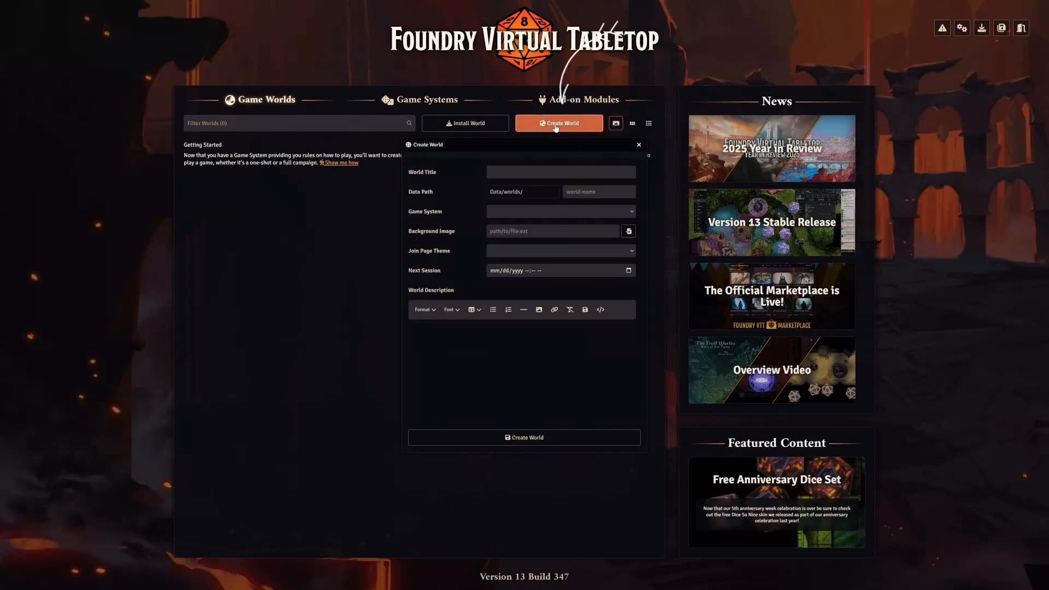
left_click(522, 171)
type("Forgo")
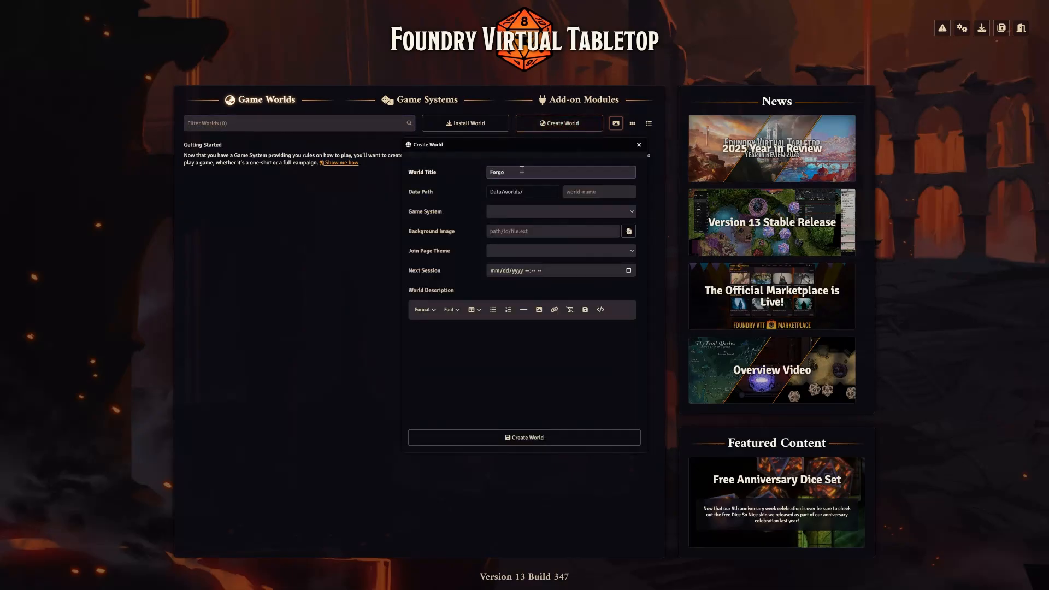
type("tten Realms - Thursdays - 7pm")
Set the new world's game system to Dungeons & Dragons Fifth Edition
left_click(520, 216)
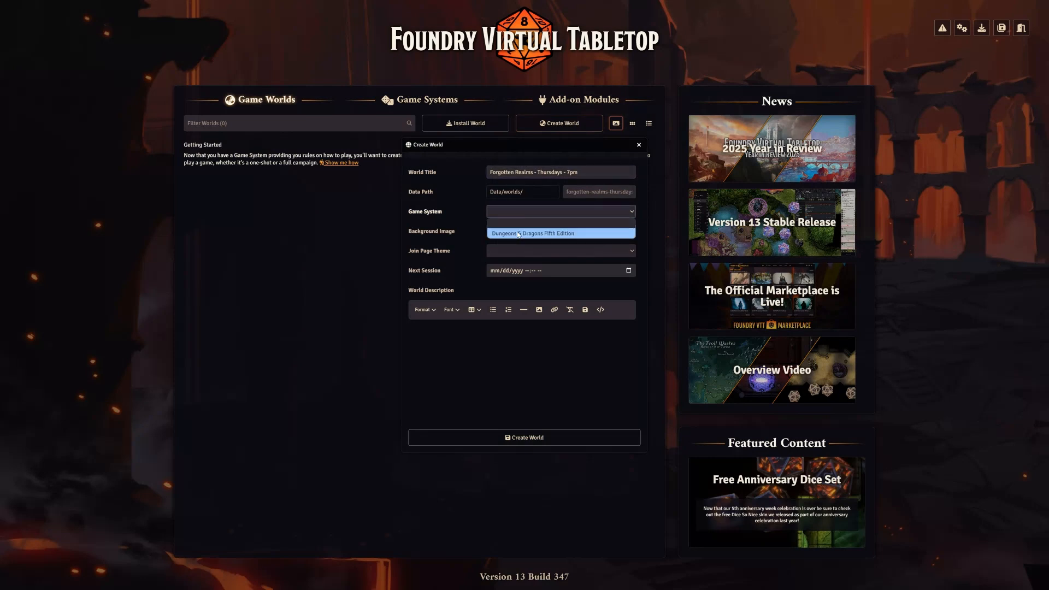
left_click(518, 233)
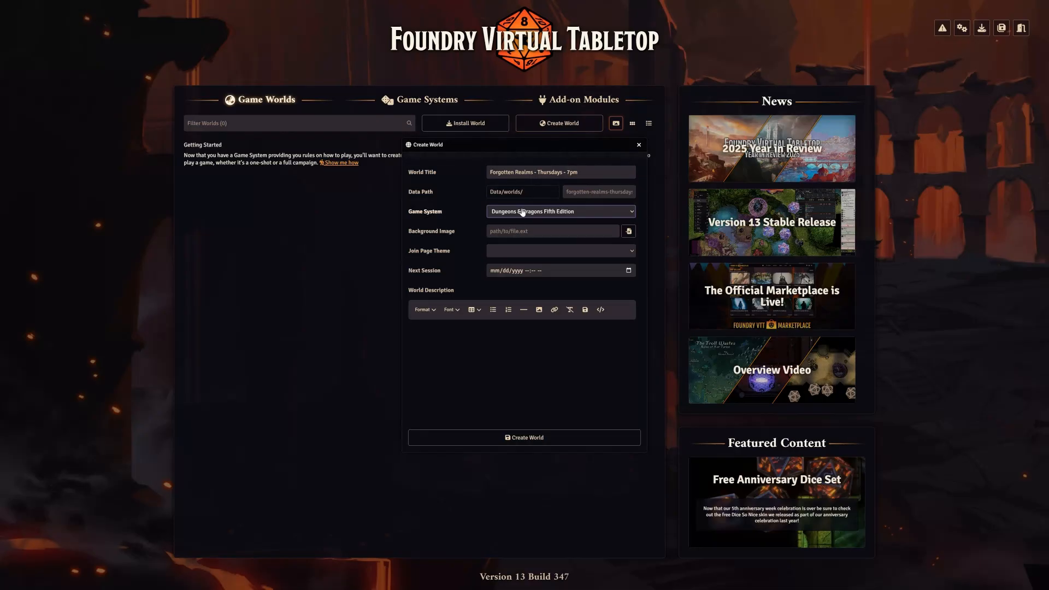
left_click(523, 214)
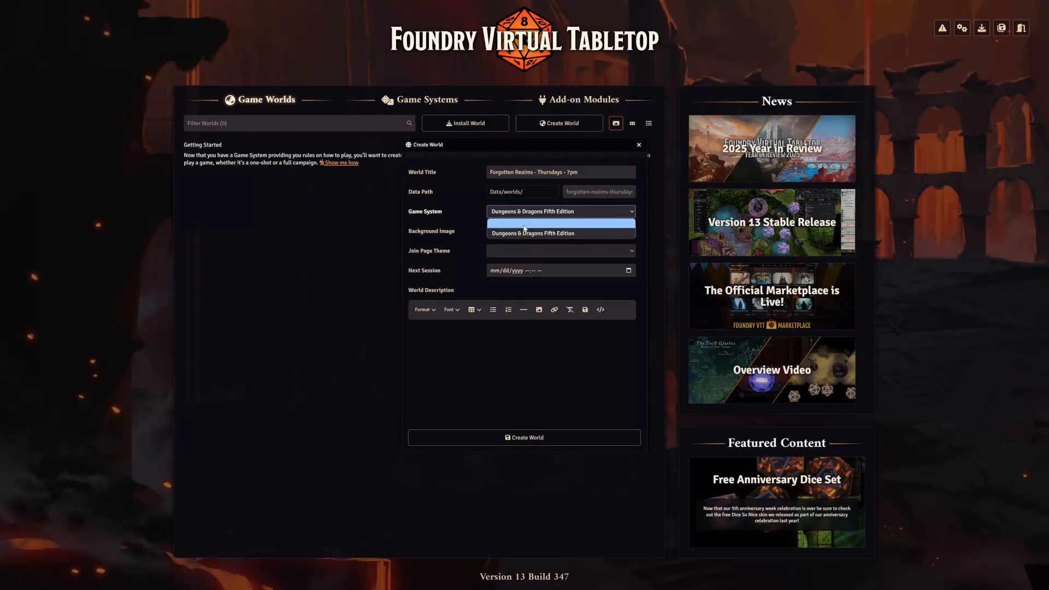
left_click(526, 216)
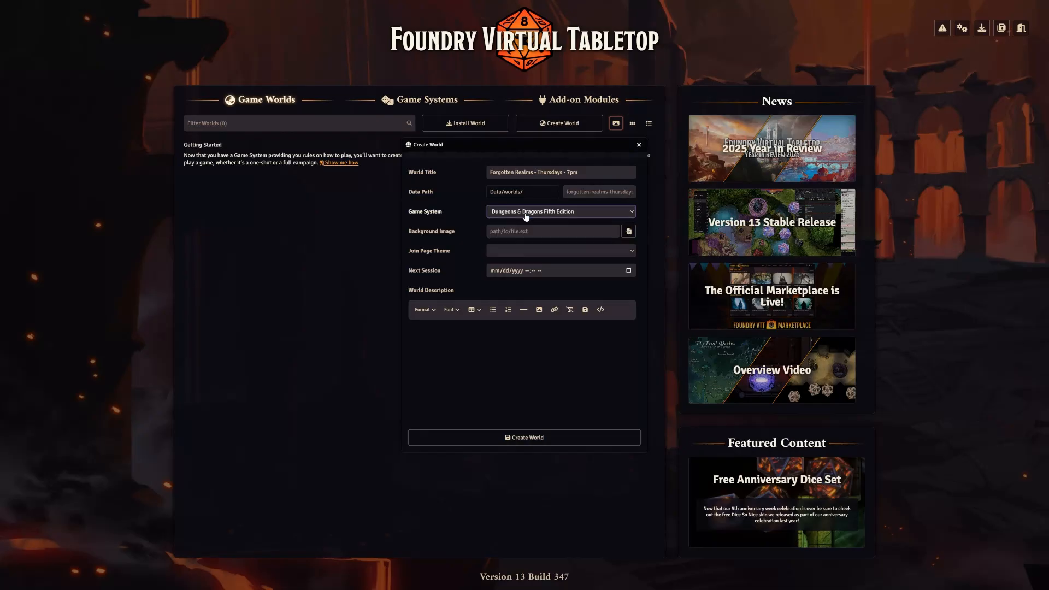
Set the join page theme to Default and create the world
left_click(508, 252)
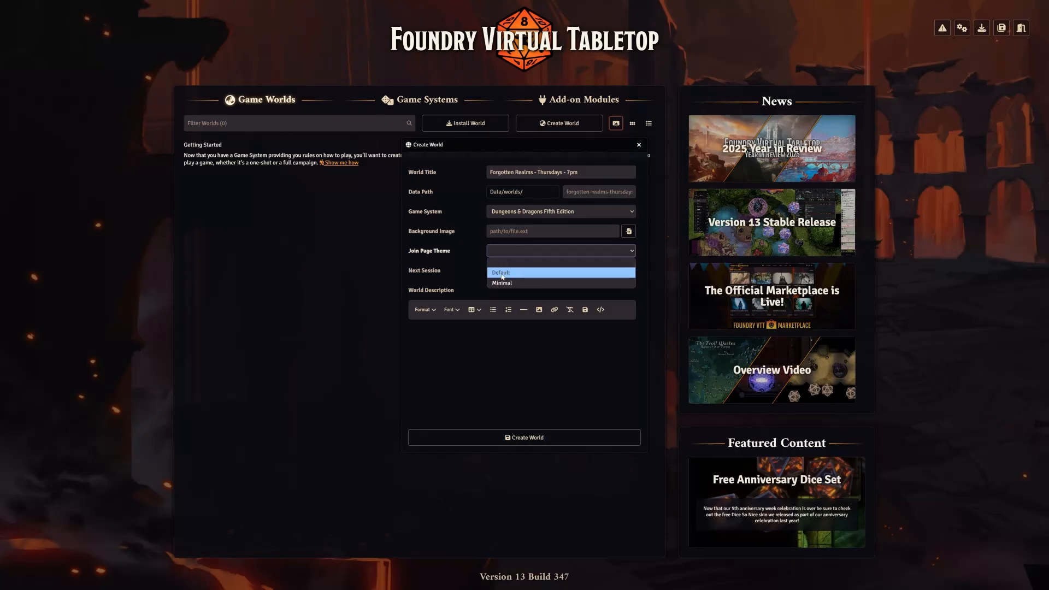
left_click(502, 273)
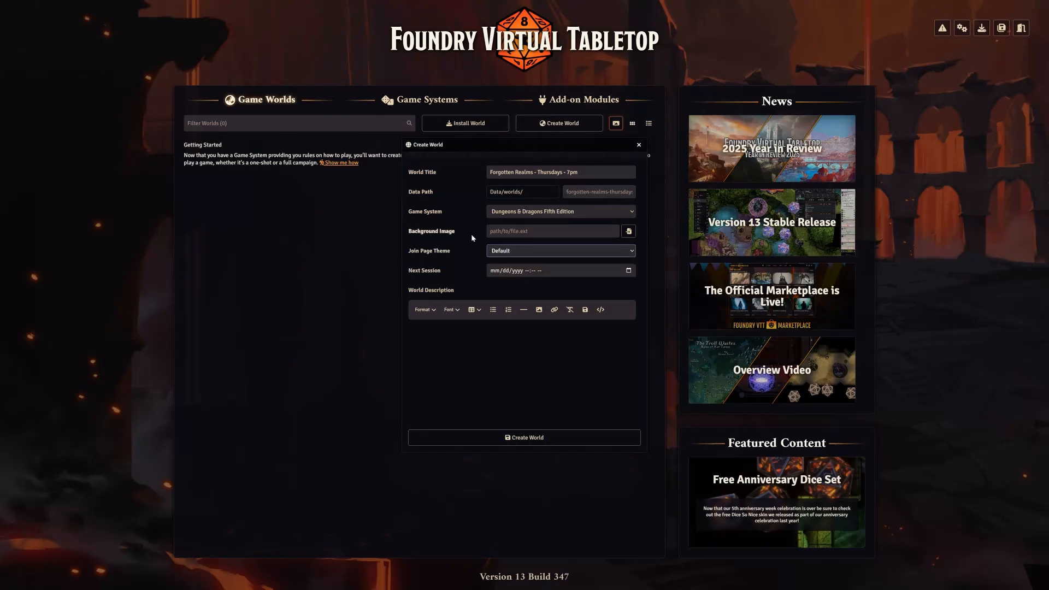
left_click(549, 438)
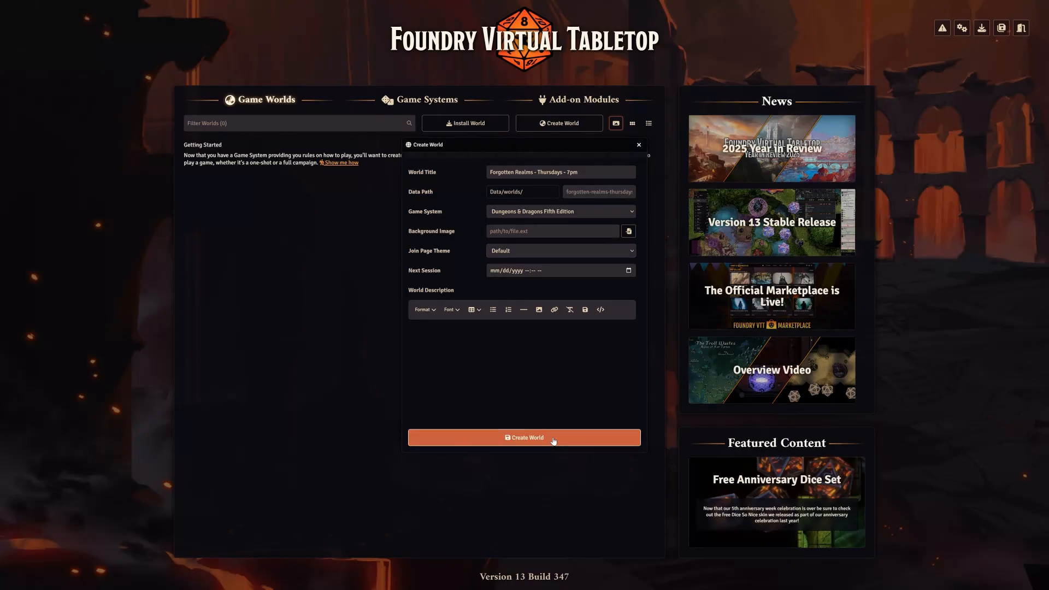
Launch the Forgotten Realms world and join the game session as Gamemaster, without a password
mouse_move(239, 170)
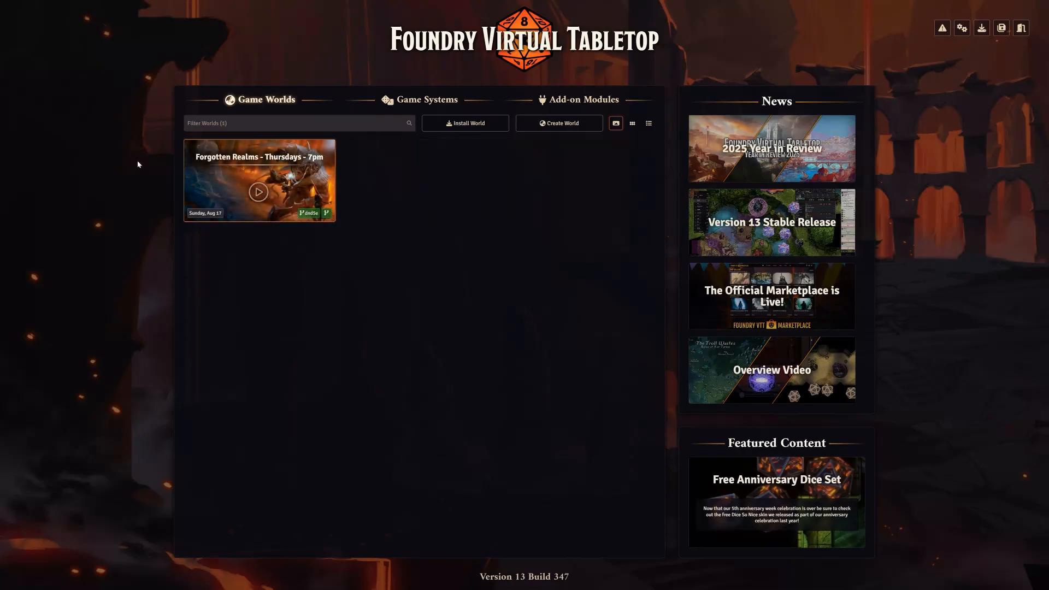
mouse_move(260, 198)
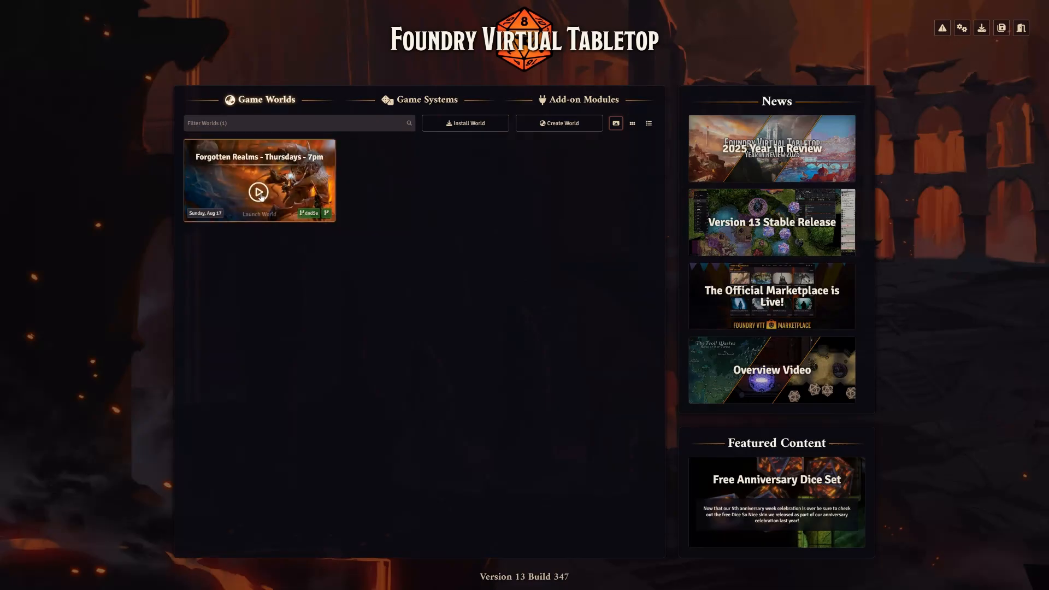
left_click(260, 198)
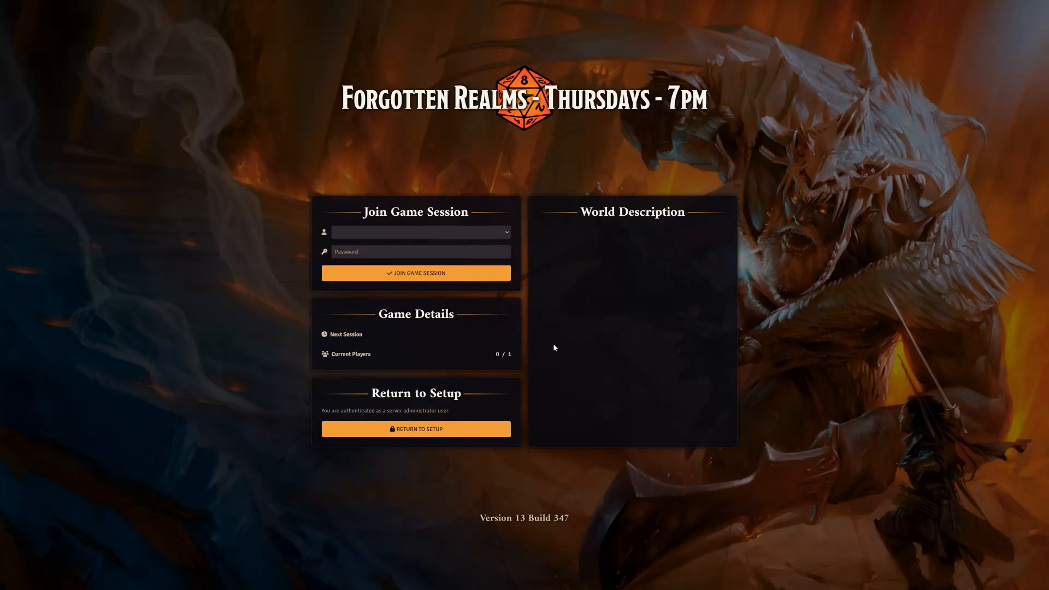
left_click(484, 234)
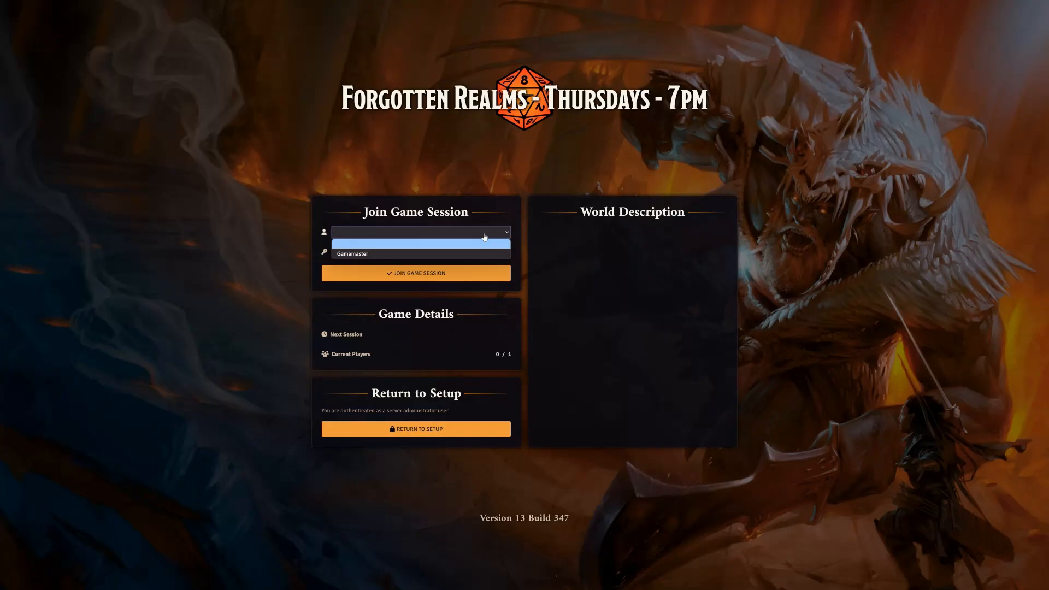
left_click(454, 254)
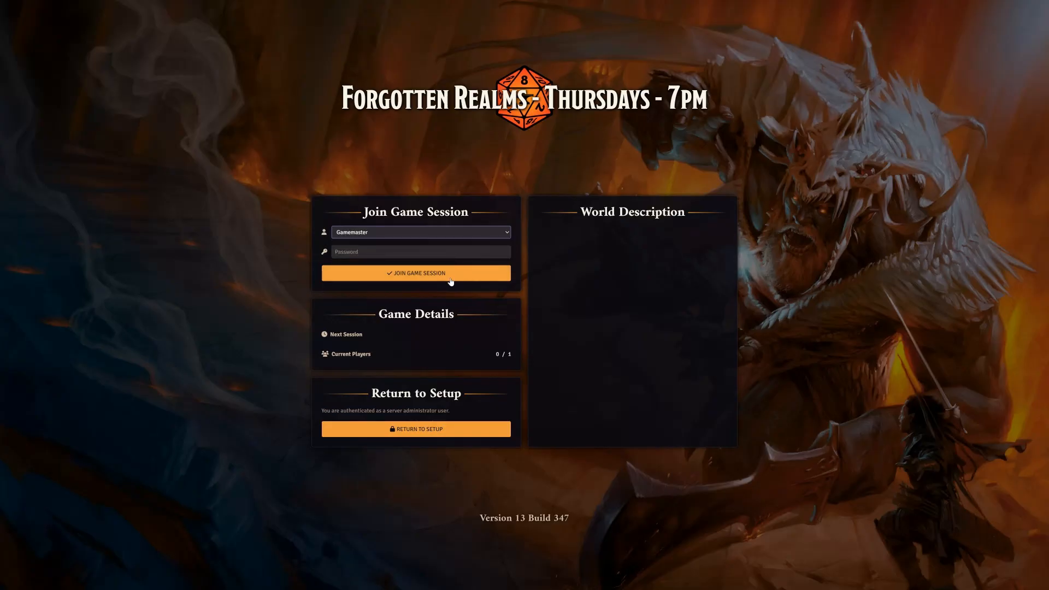
left_click(451, 274)
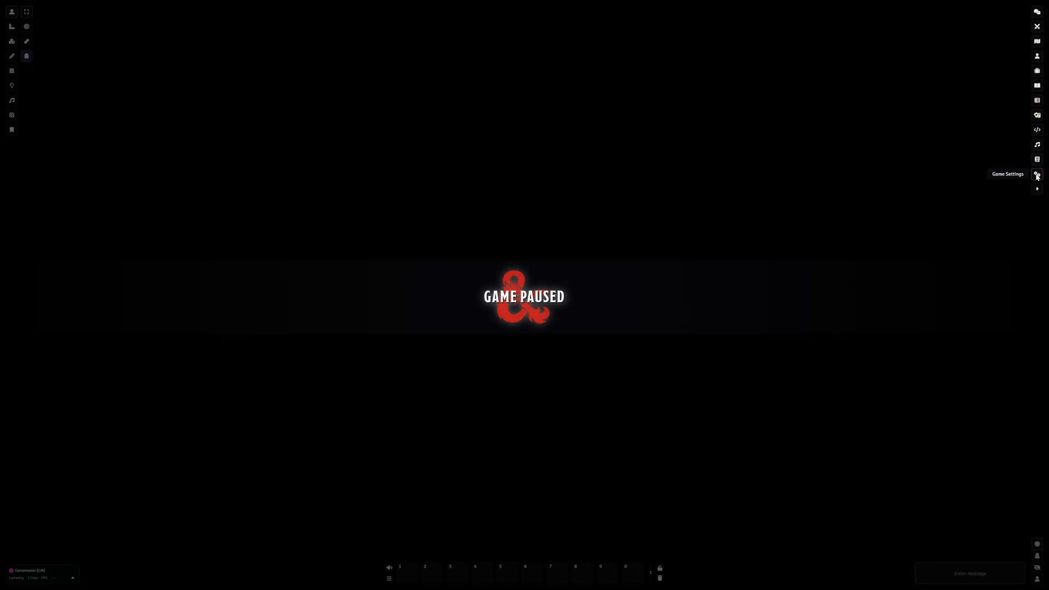
Reset the progress of all tours in Tour Management and close its window
left_click(1037, 175)
left_click(985, 171)
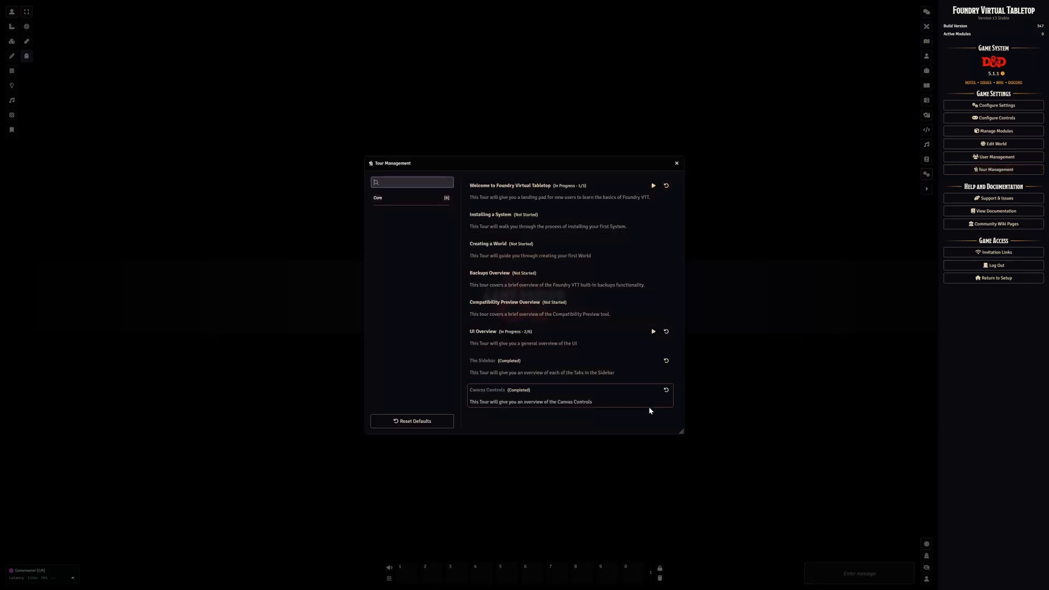
left_click(390, 425)
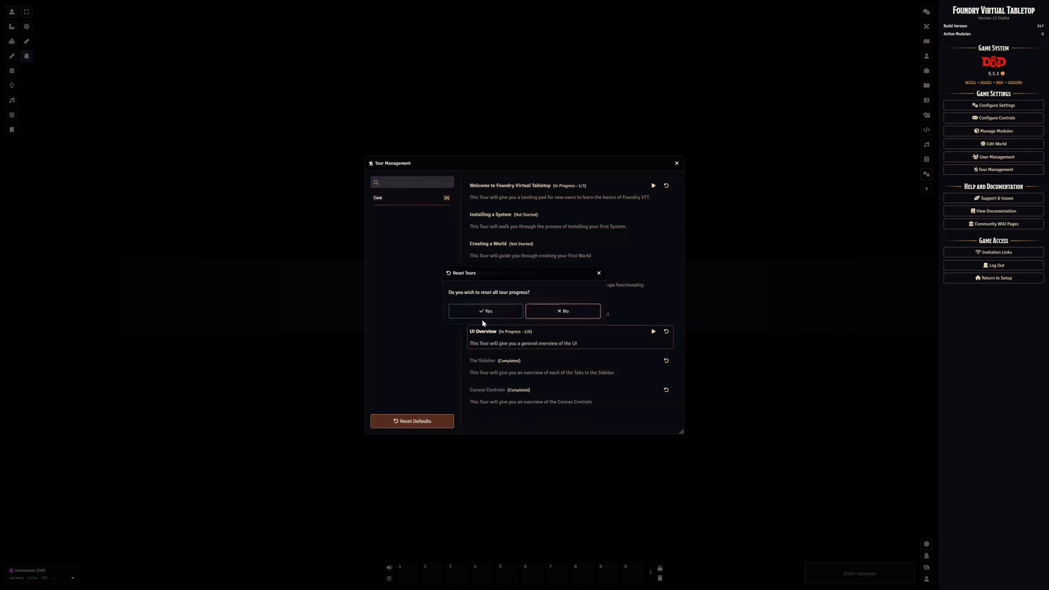
left_click(499, 316)
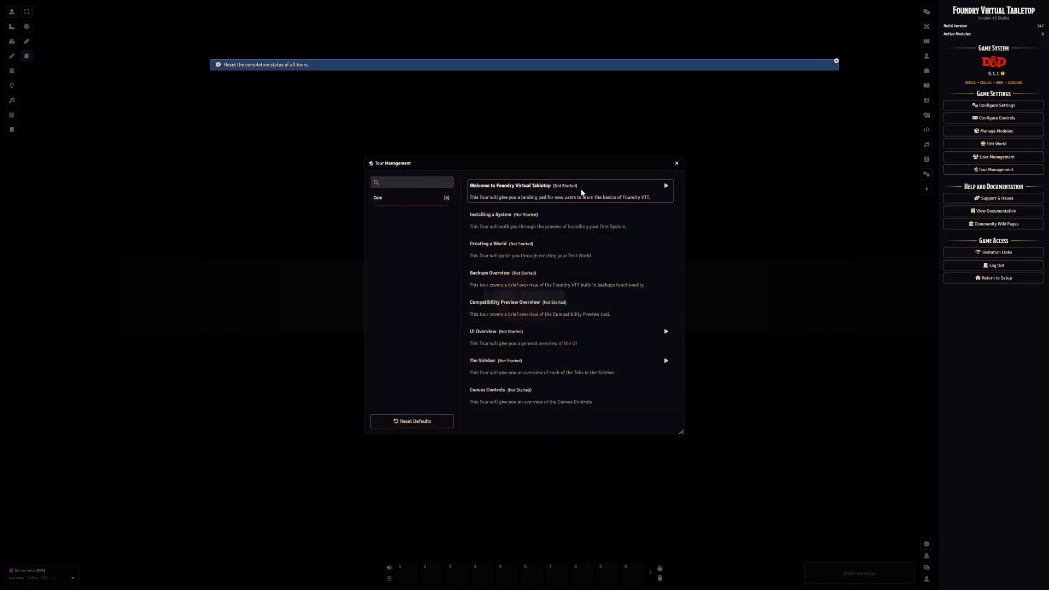
left_click(677, 168)
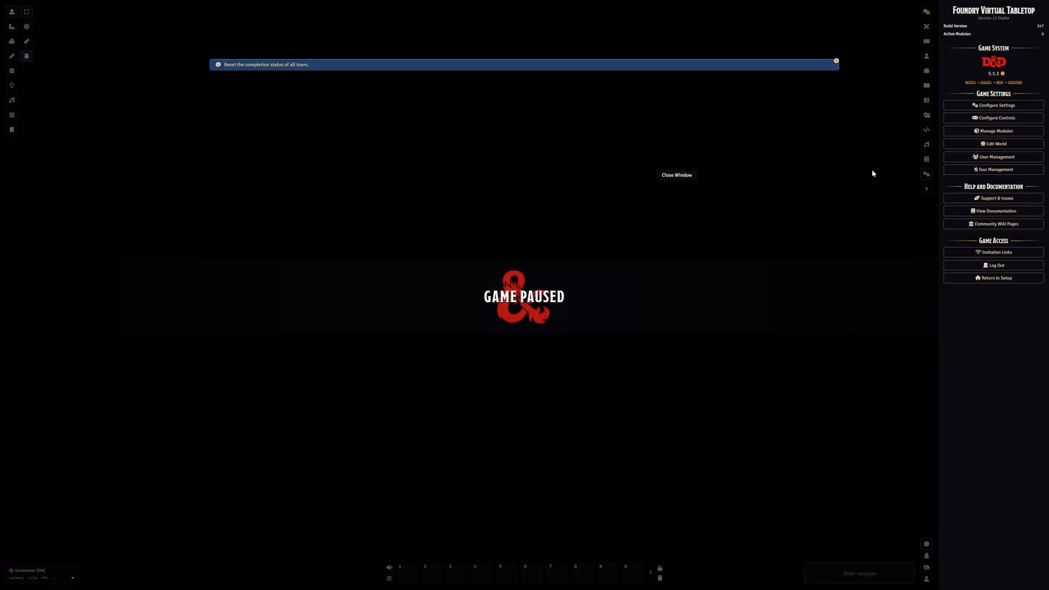
Leave the game world and return to the setup screen
left_click(927, 188)
left_click(1038, 189)
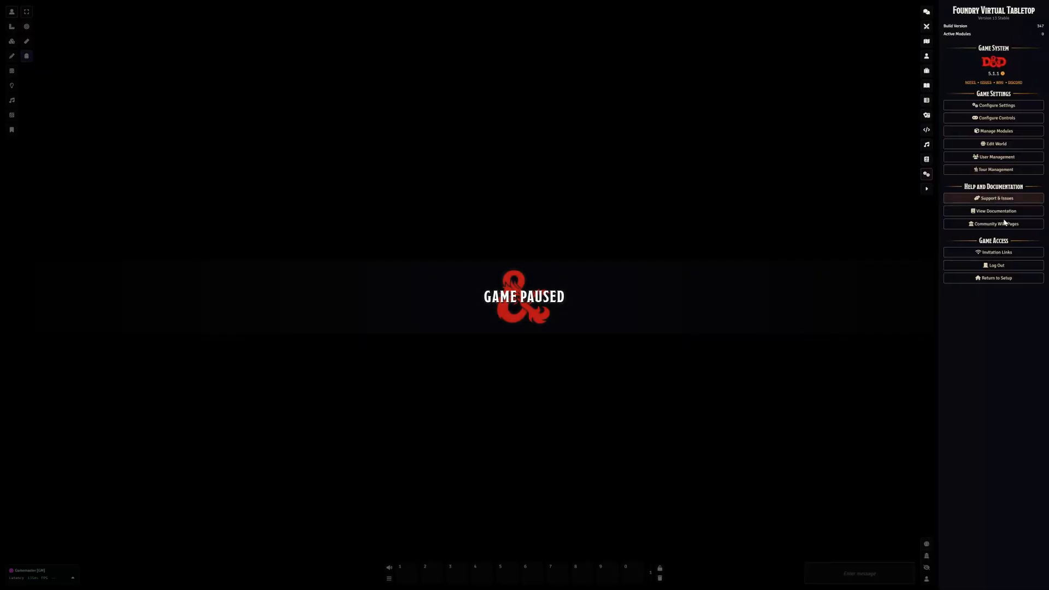
left_click(971, 280)
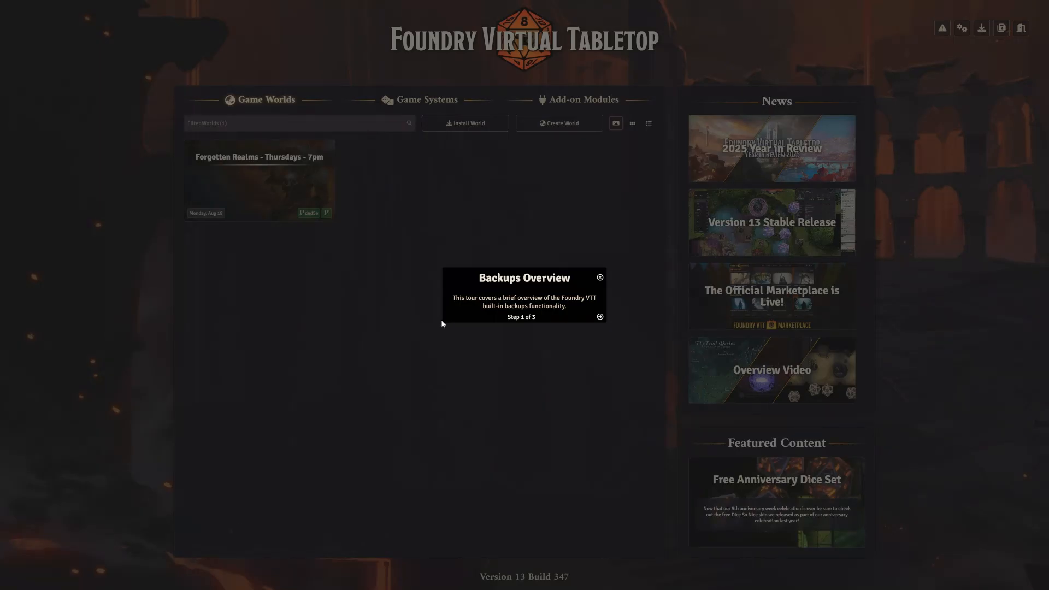
Go through all three steps of the Backups Overview tour and finish it
left_click(600, 317)
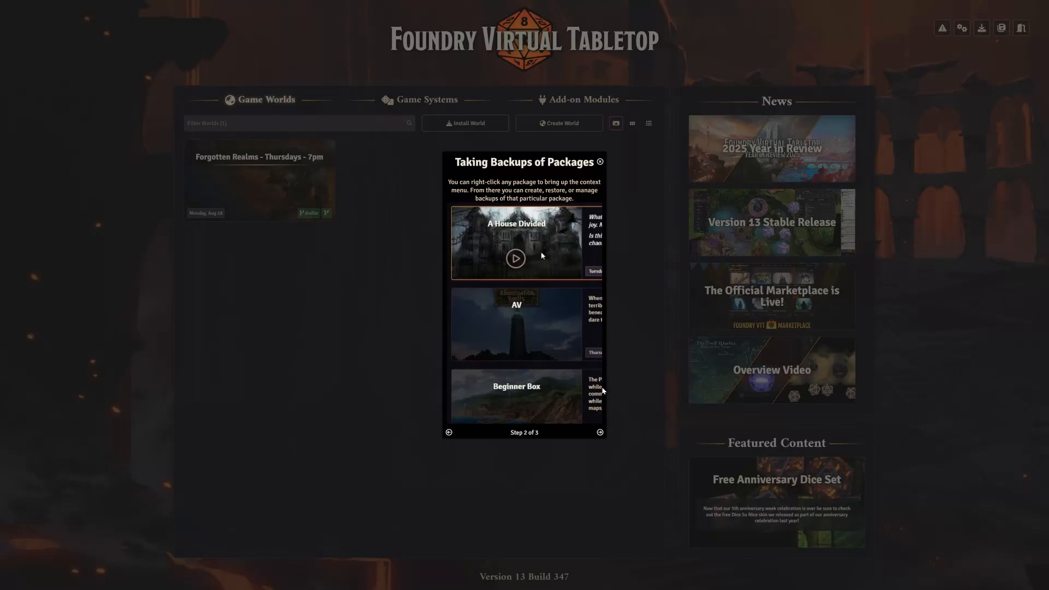
left_click(601, 432)
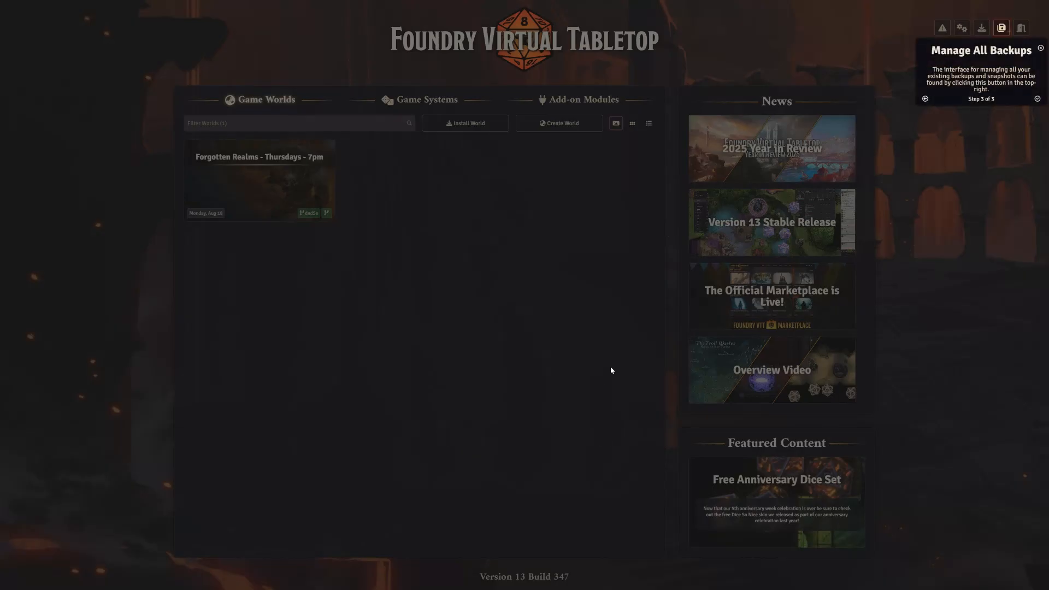
left_click(1039, 99)
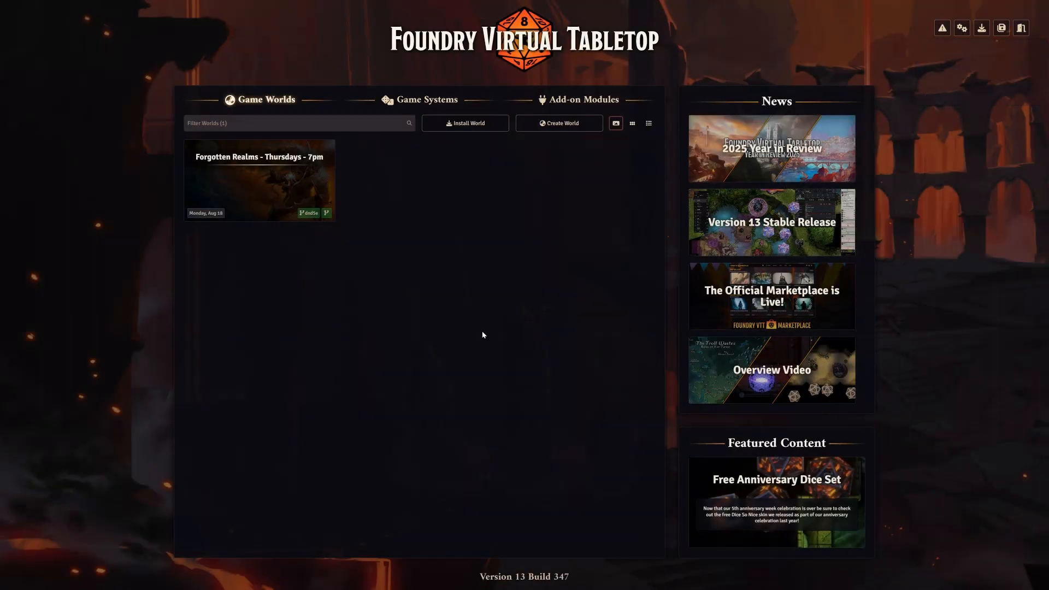
Relaunch the Forgotten Realms world and rejoin its game session as Gamemaster
left_click(260, 204)
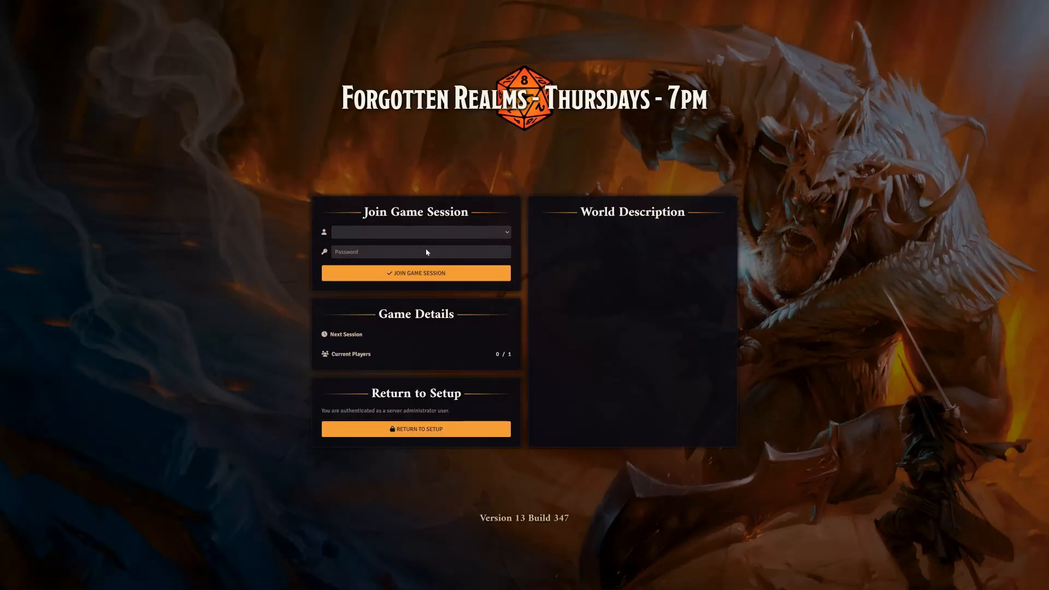
left_click(429, 236)
left_click(421, 251)
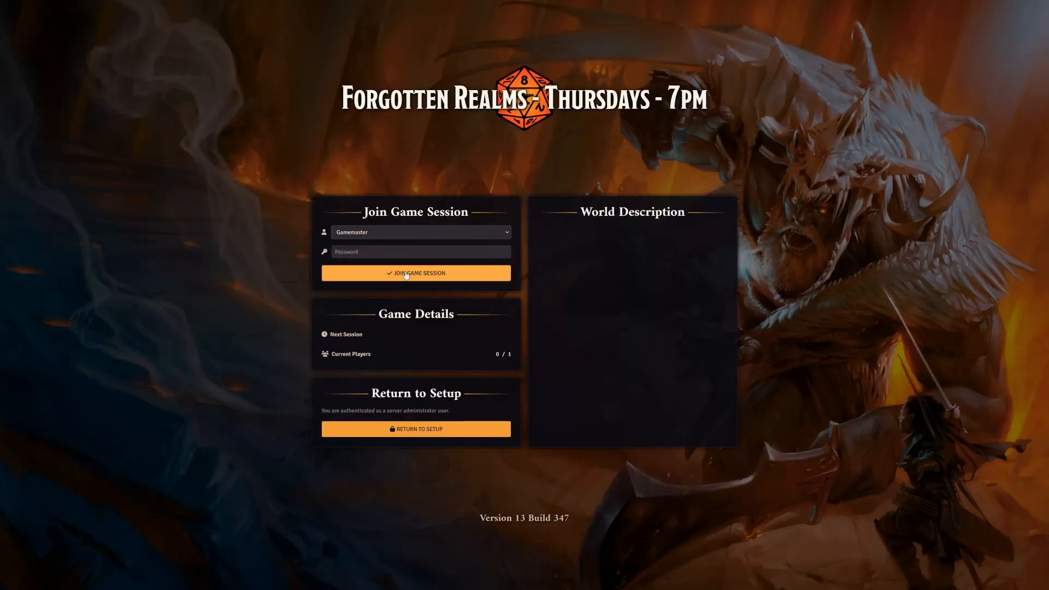
left_click(416, 273)
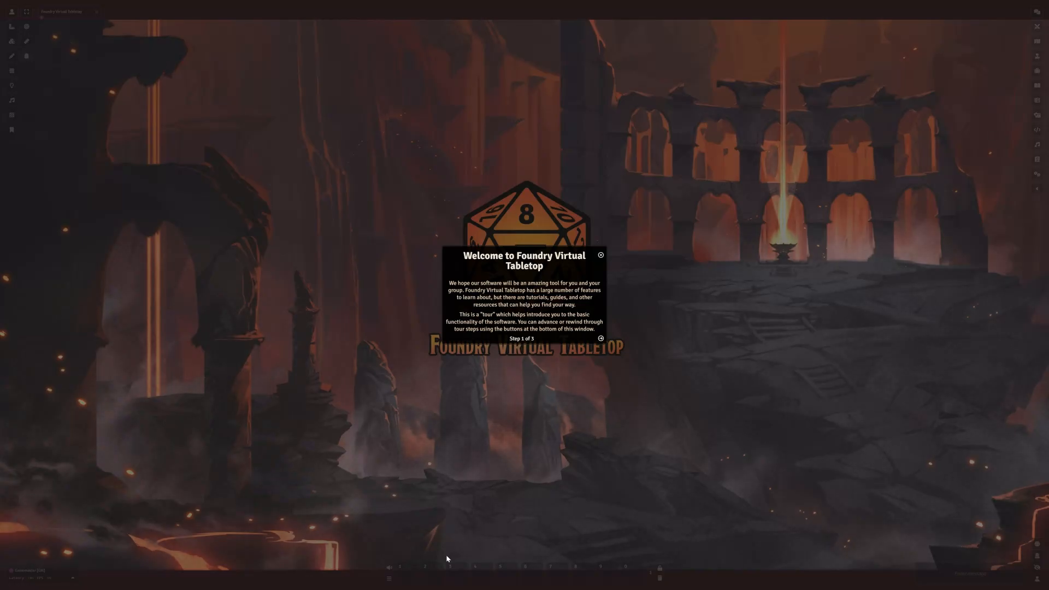
Dismiss the welcome tour and open the world's User Management page from the game settings
key("Escape")
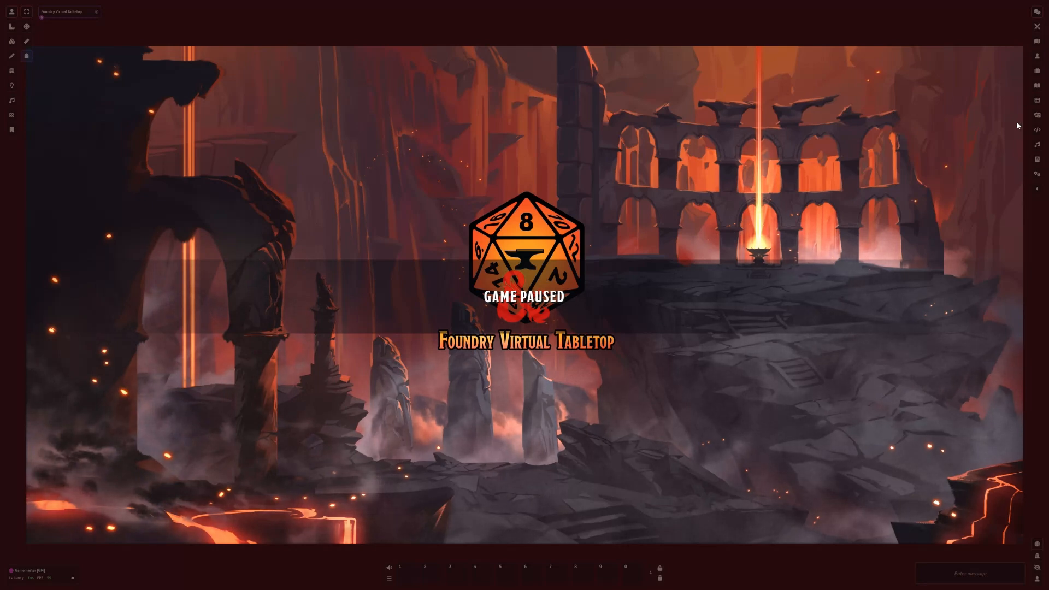
left_click(1038, 176)
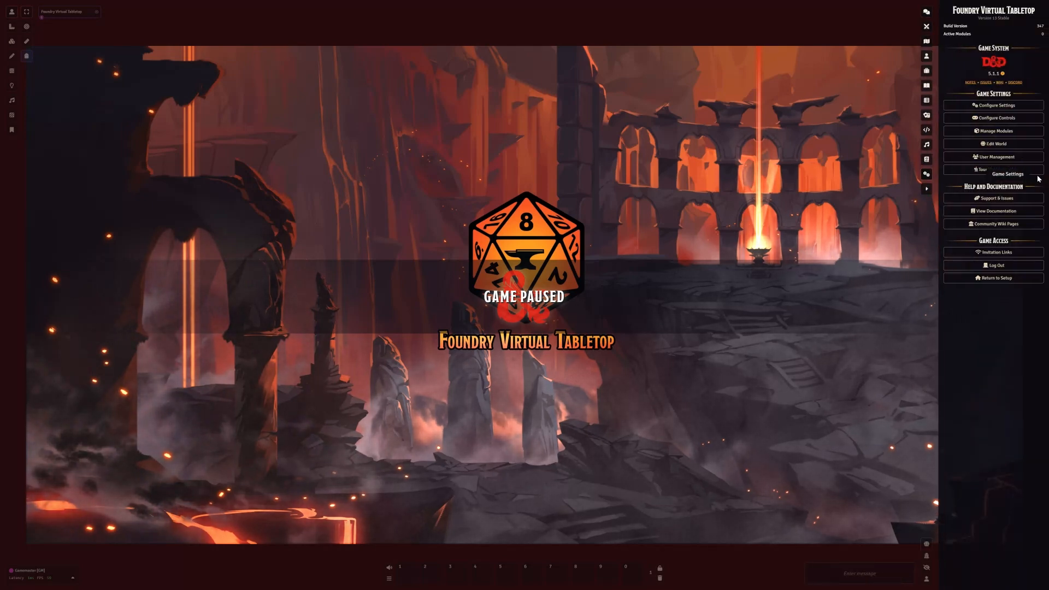
left_click(985, 158)
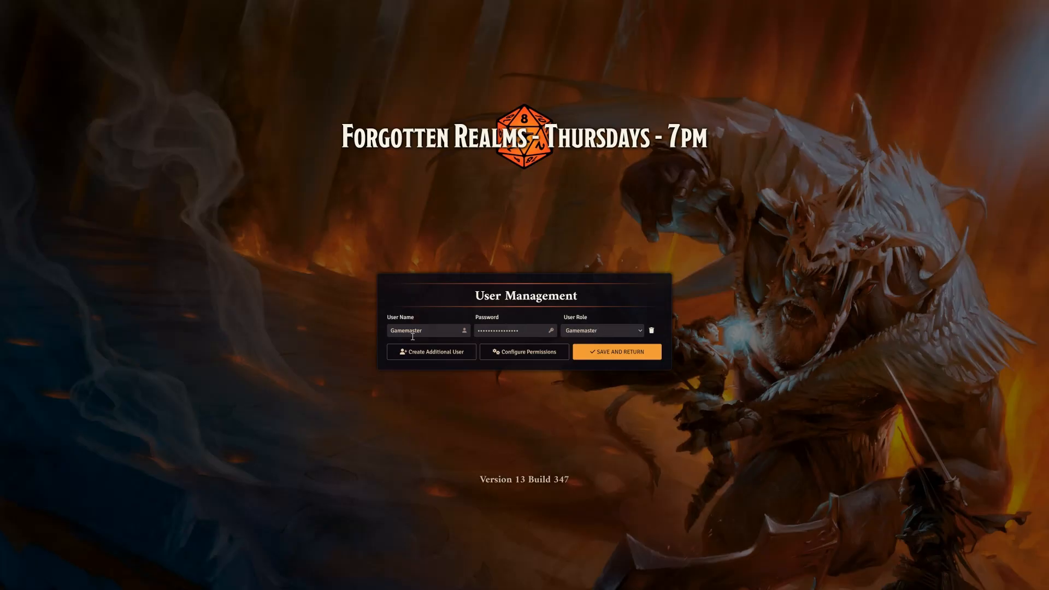
Rename the Gamemaster user as DM and enter a new password for that account
double_click(443, 333)
type("DM")
double_click(492, 334)
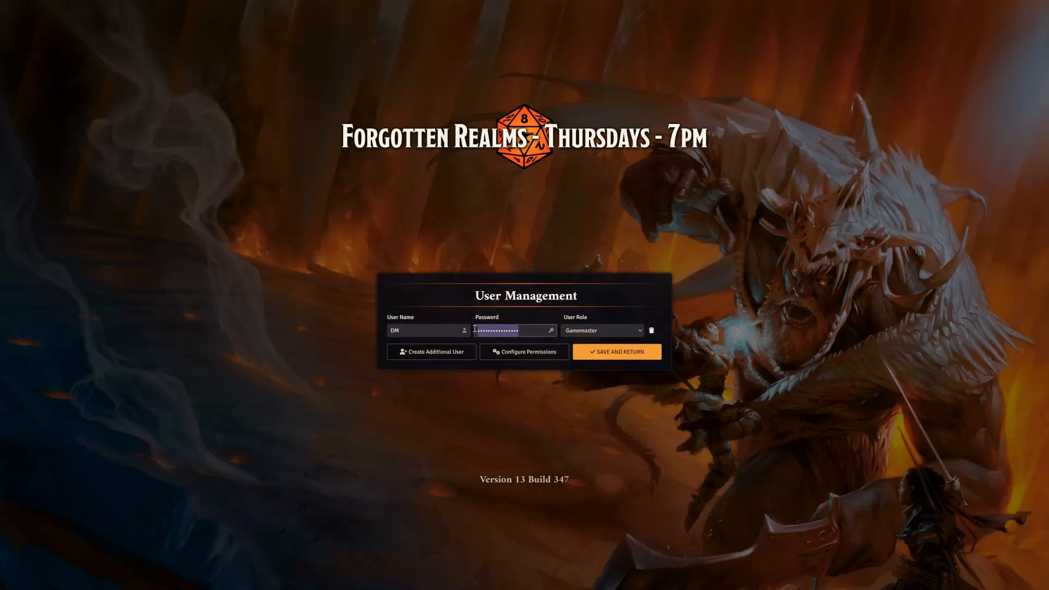
type("•")
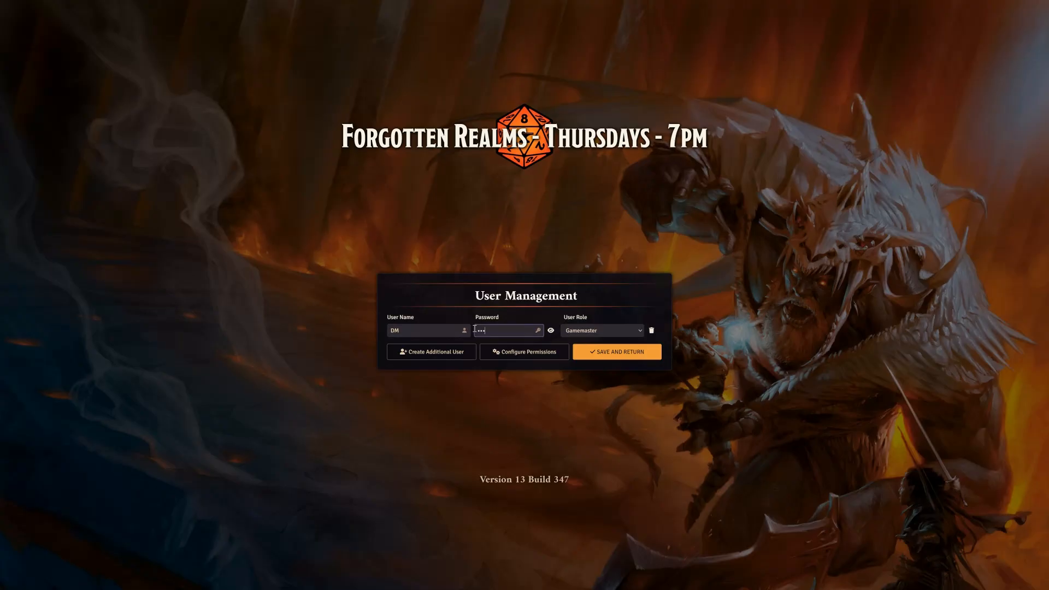
left_click(609, 304)
Create an additional user with the Player role, keeping the default name and a blank password
left_click(437, 352)
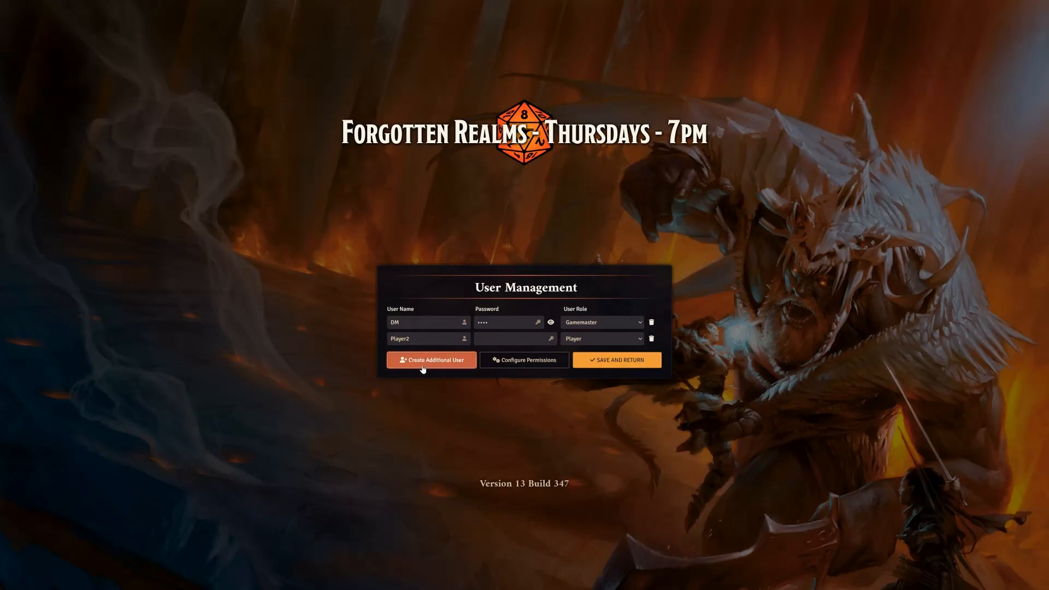
left_click(428, 339)
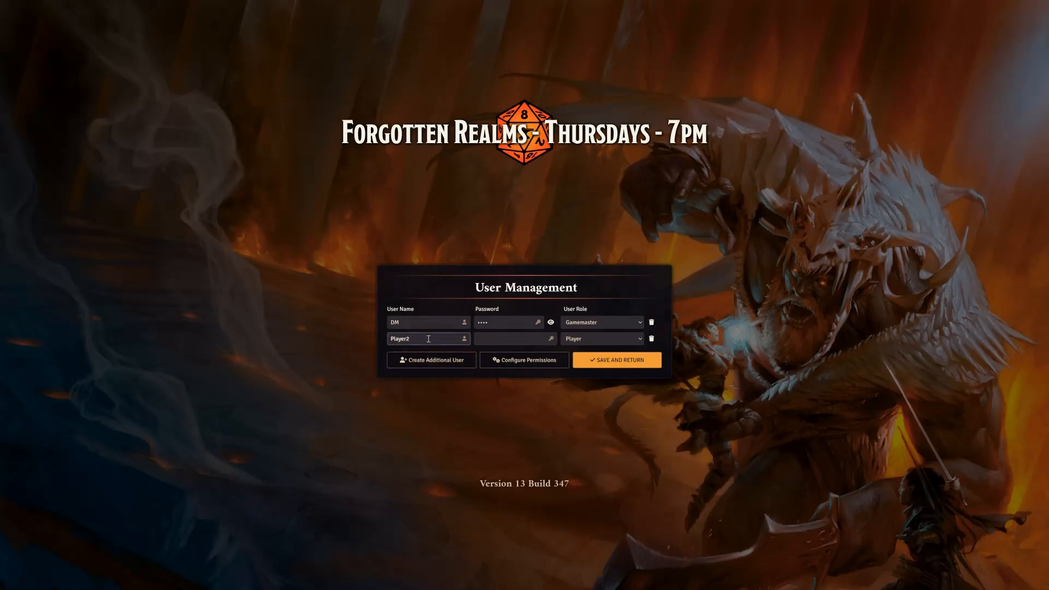
left_click(509, 340)
left_click(593, 346)
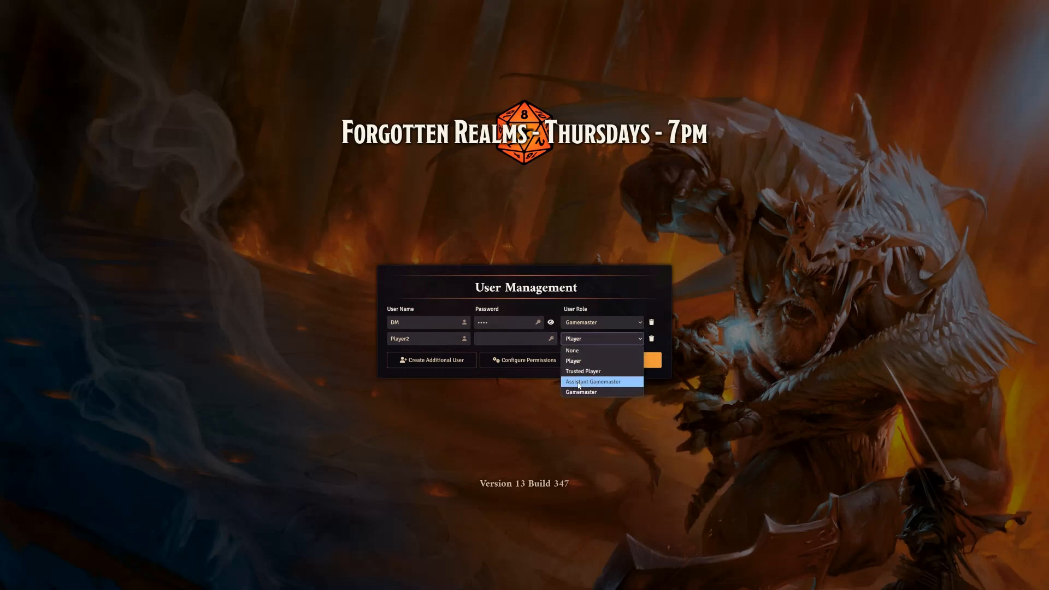
left_click(583, 362)
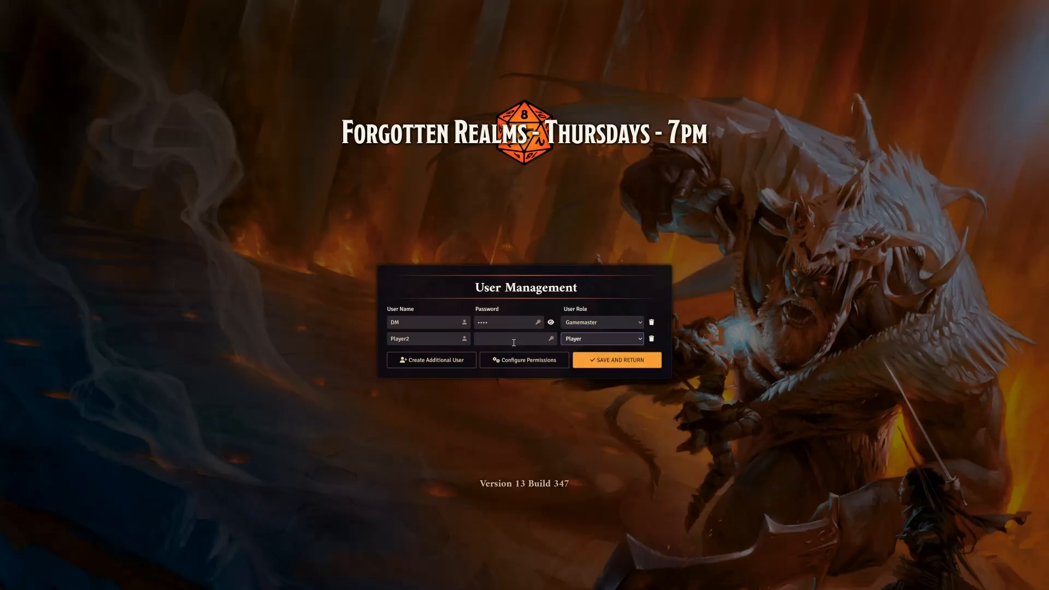
left_click(436, 336)
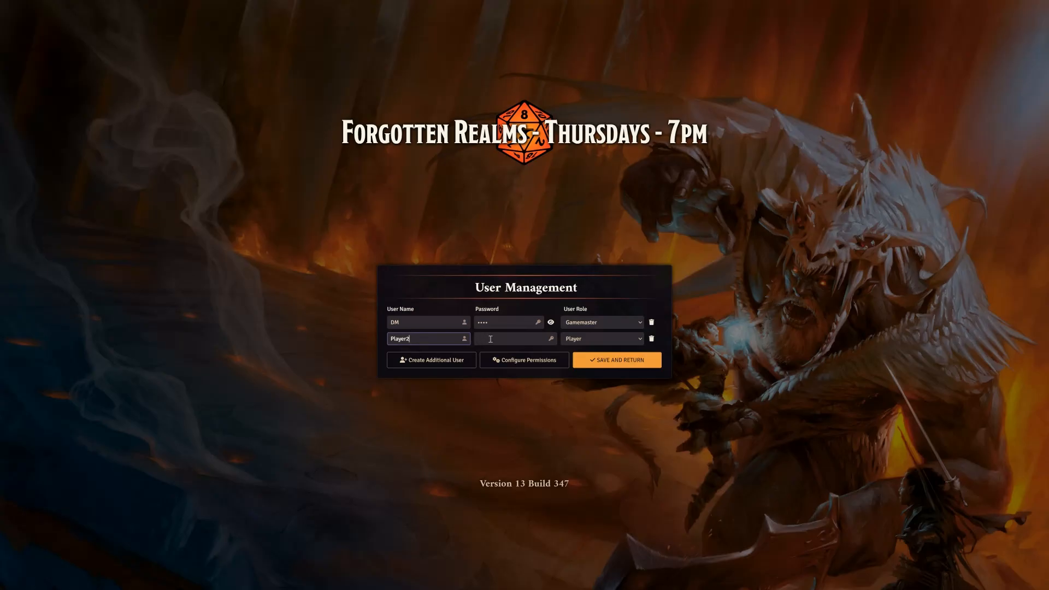
left_click(593, 364)
Open the user permission configuration and allow the Trusted Player role to create actors
left_click(529, 360)
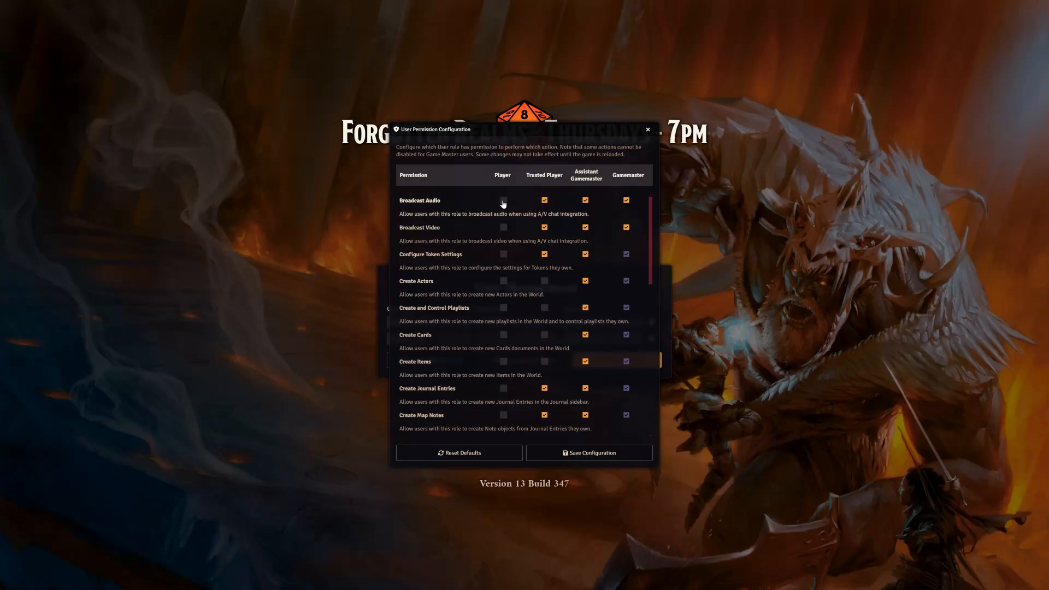
scroll(503, 252, "down", 1)
scroll(503, 251, "down", 5)
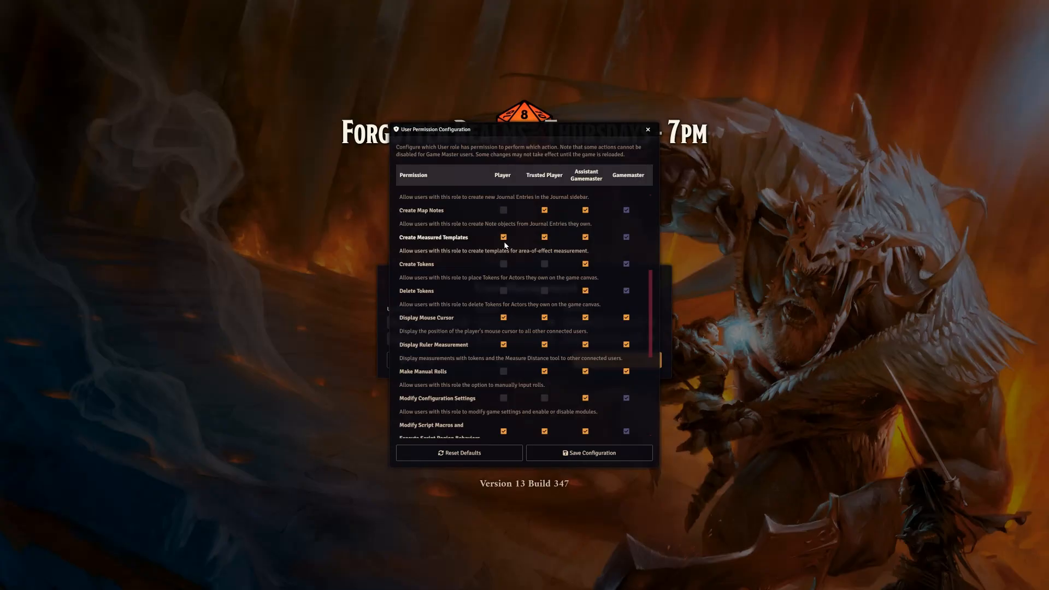
scroll(505, 245, "up", 6)
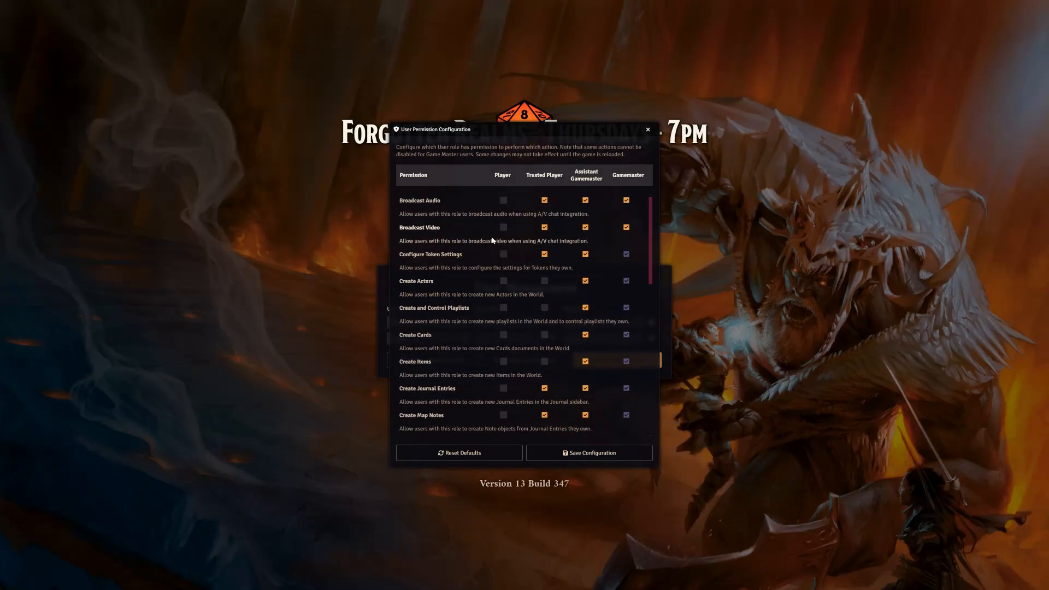
left_click(544, 282)
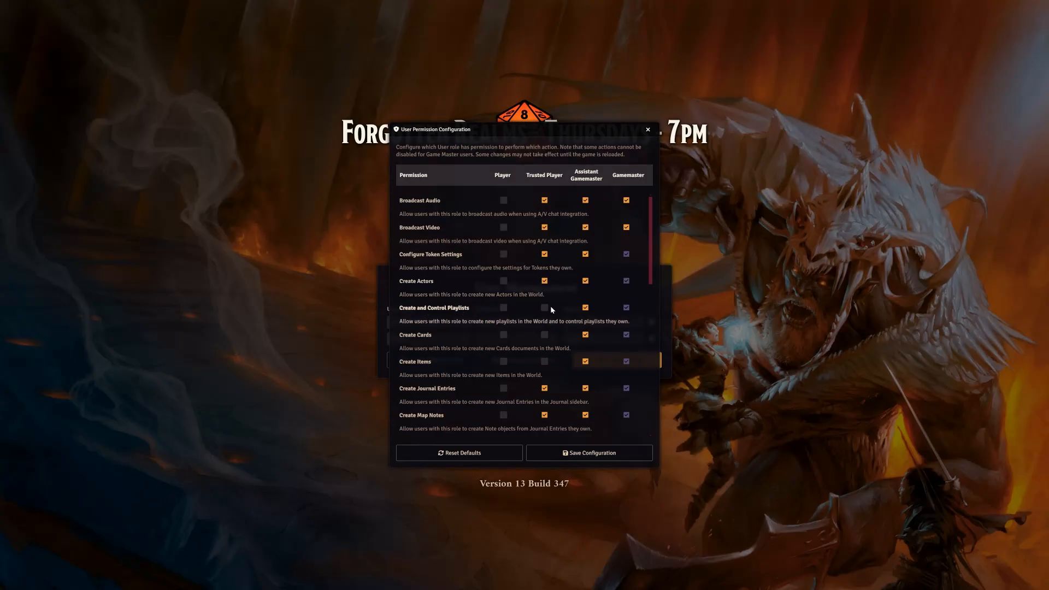
Allow the Trusted Player role to create tokens and delete tokens
scroll(554, 306, "down", 2)
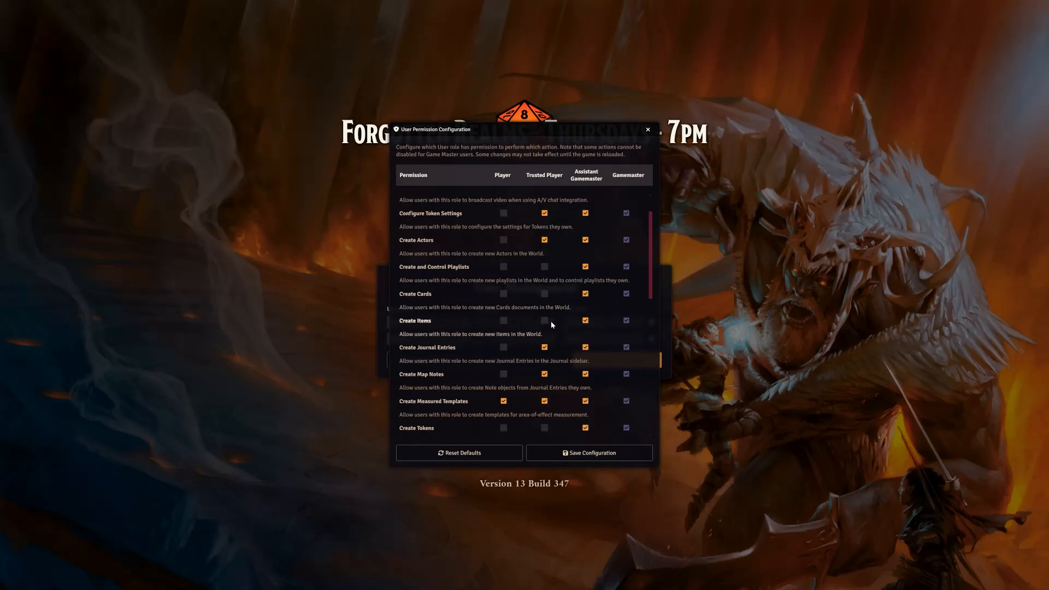
scroll(550, 321, "down", 2)
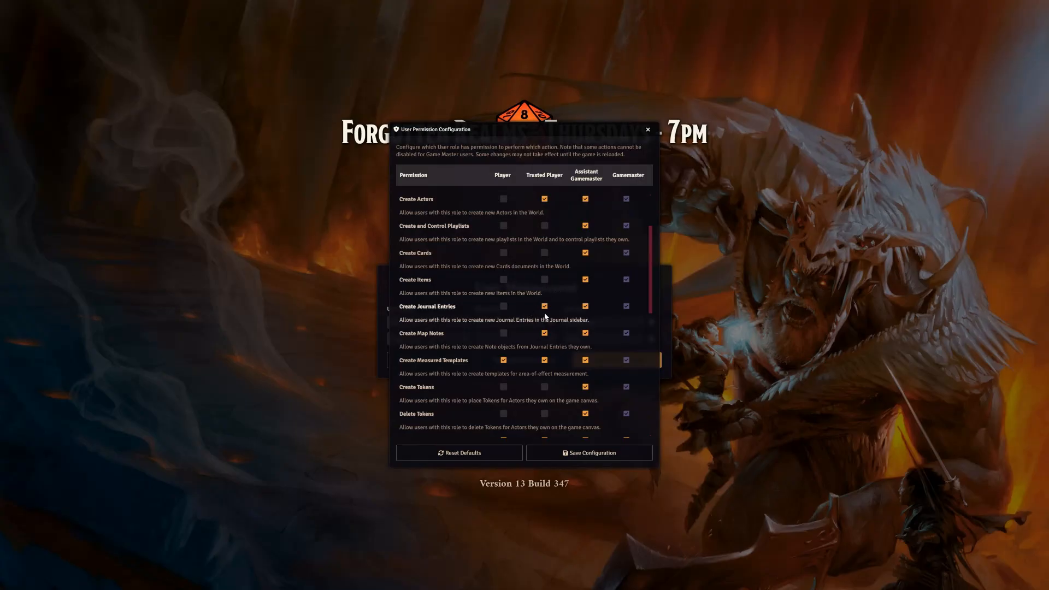
scroll(529, 323, "down", 1)
scroll(526, 337, "down", 1)
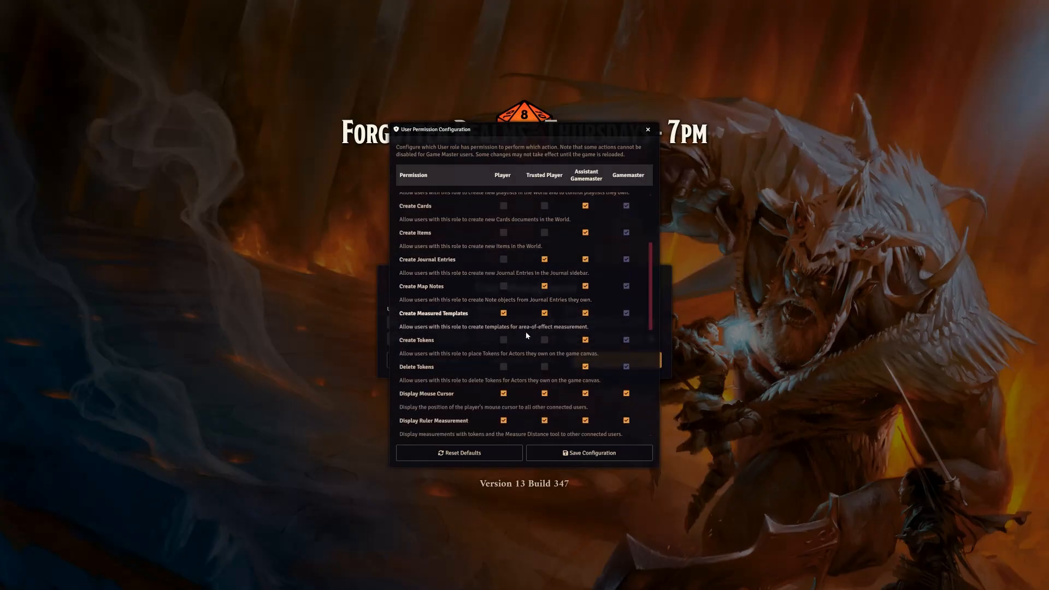
left_click(545, 306)
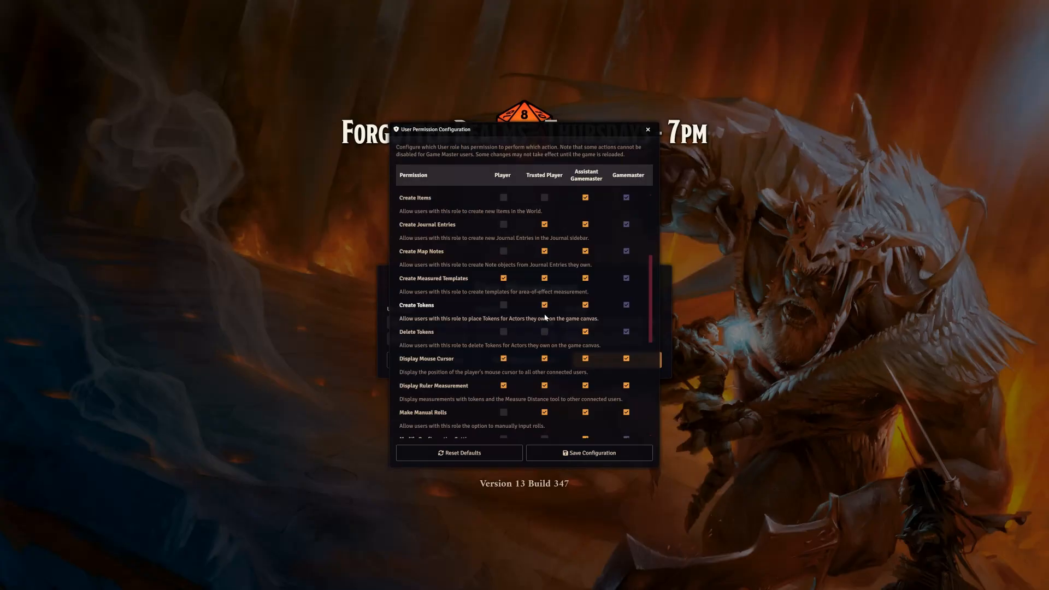
left_click(544, 332)
Review the remaining permissions for each user role and save the permission configuration
scroll(517, 333, "down", 2)
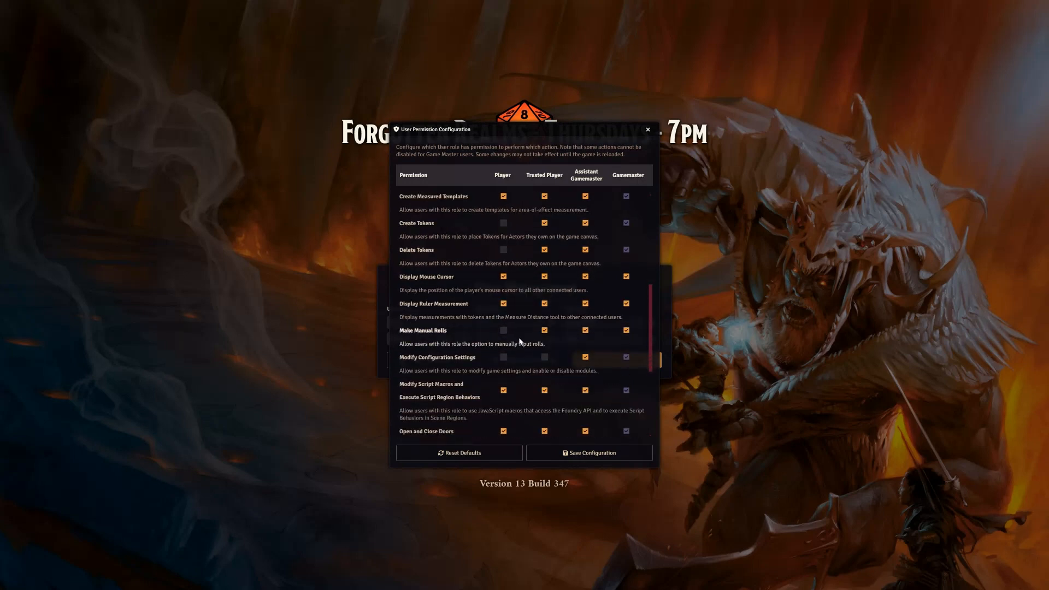
scroll(492, 328, "down", 1)
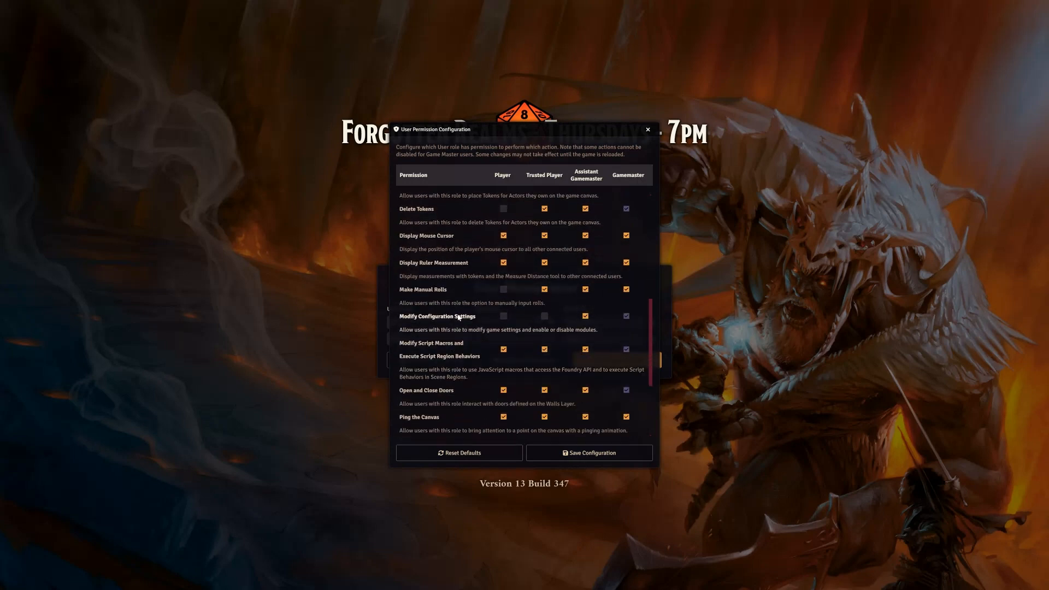
scroll(528, 316, "down", 3)
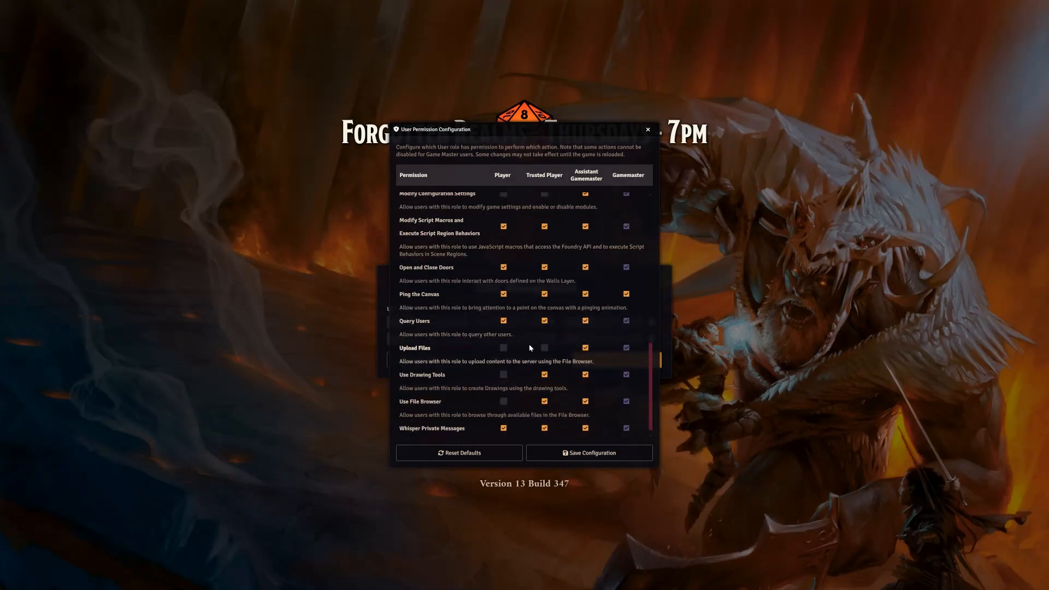
scroll(544, 341, "down", 1)
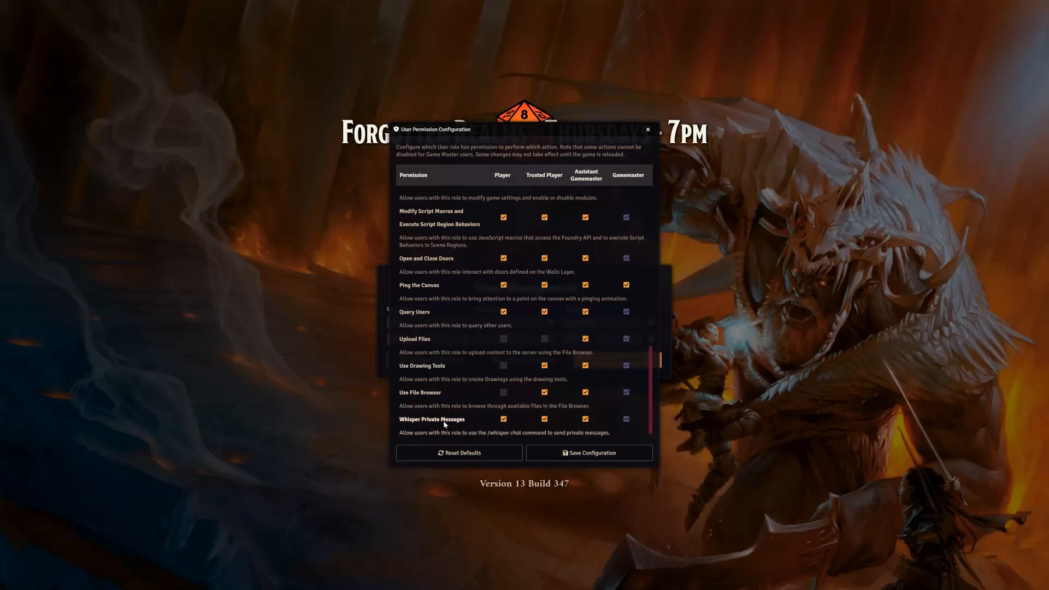
scroll(462, 383, "up", 3)
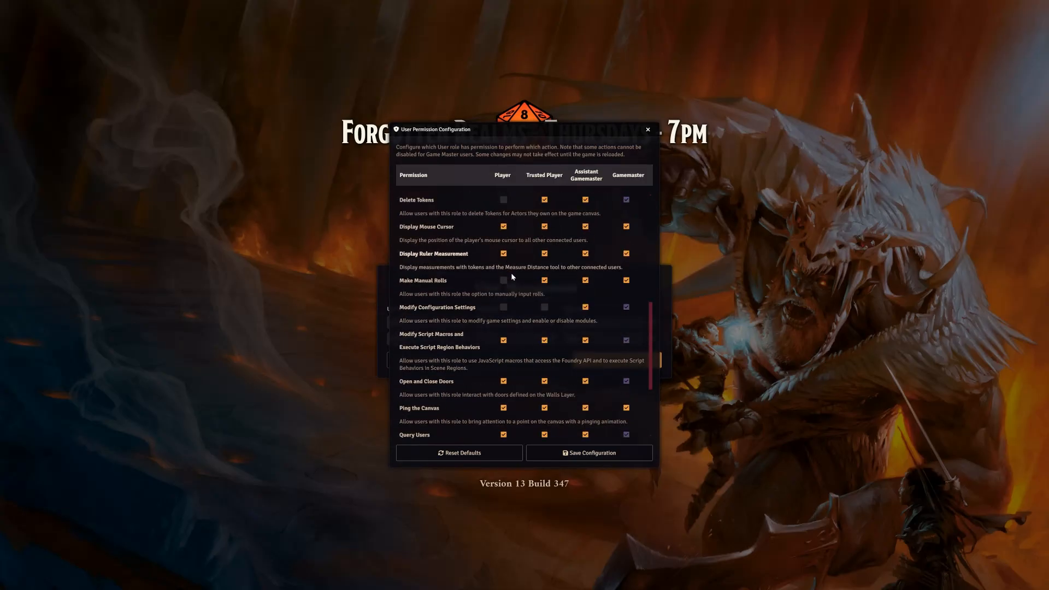
scroll(527, 347, "up", 3)
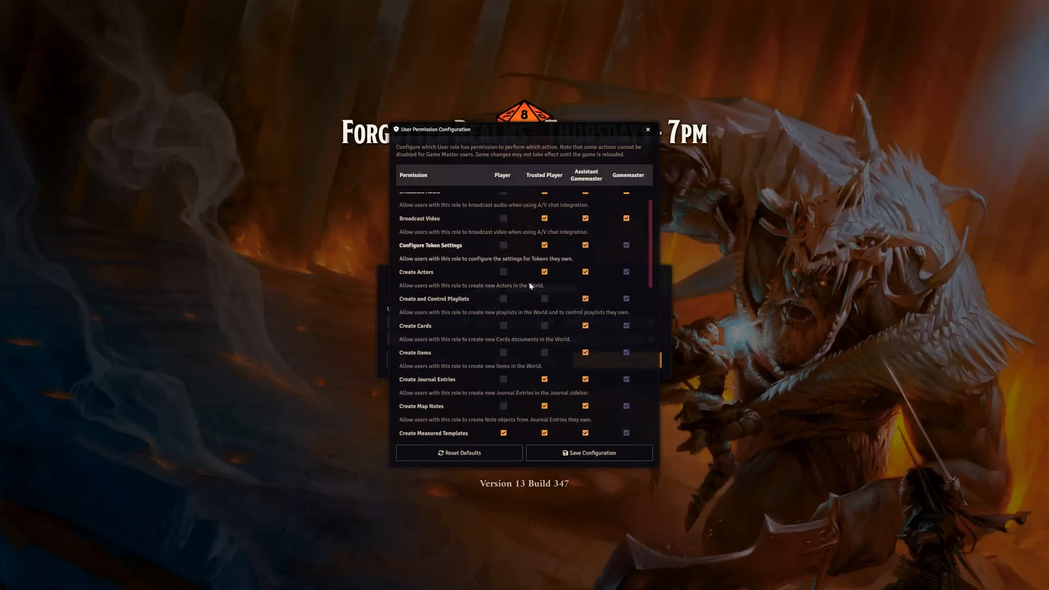
scroll(517, 353, "down", 1)
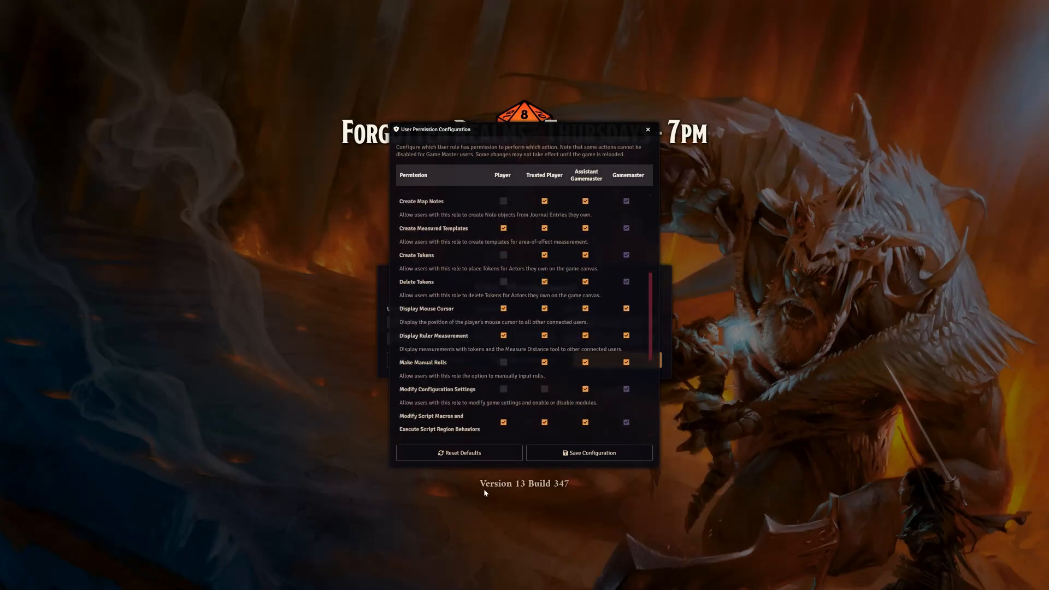
scroll(516, 365, "down", 3)
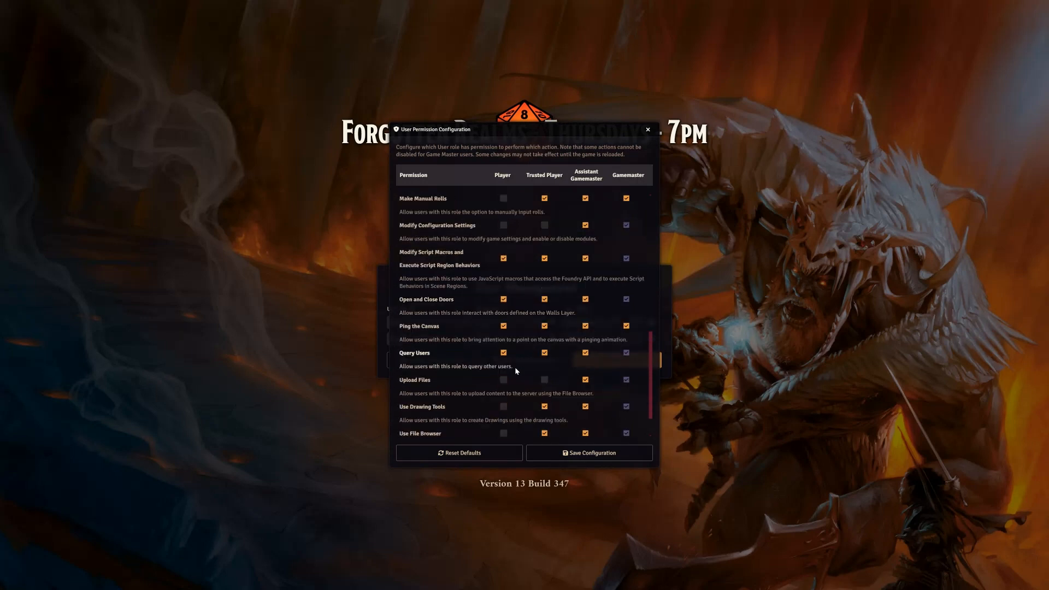
scroll(516, 366, "up", 10)
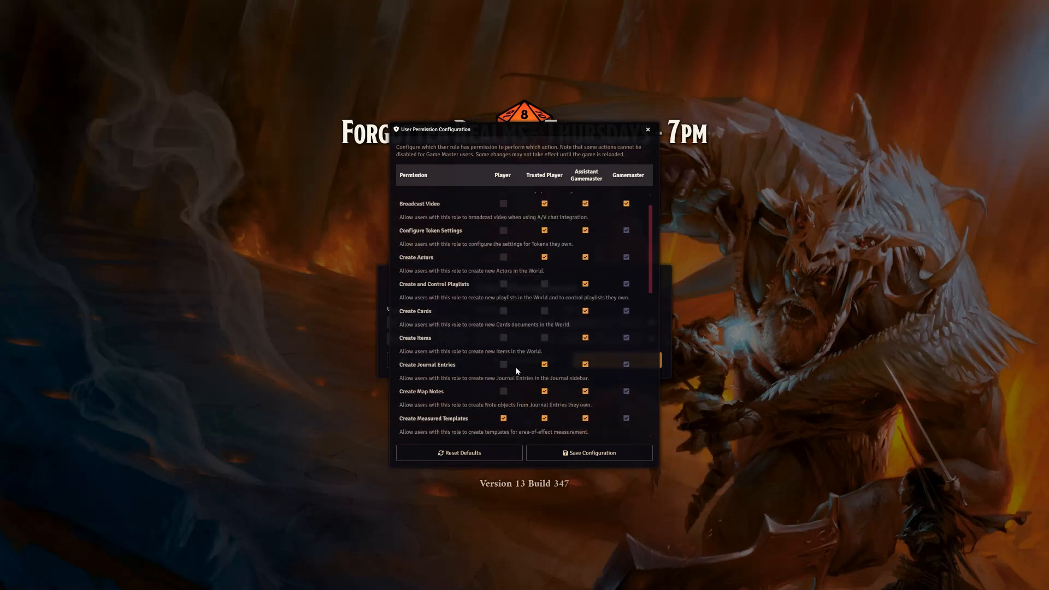
scroll(518, 368, "down", 4)
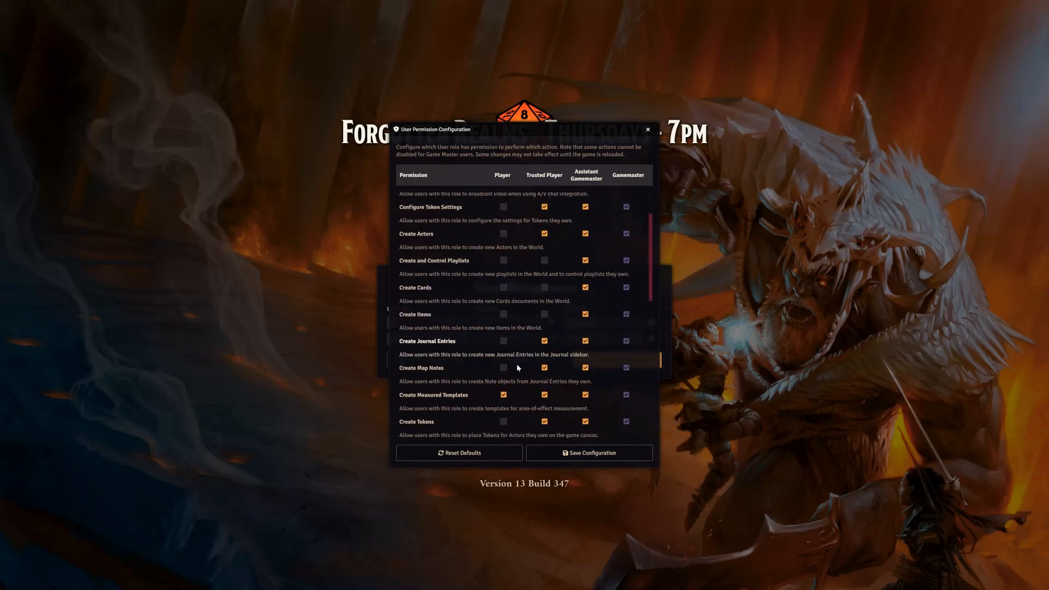
scroll(517, 367, "down", 3)
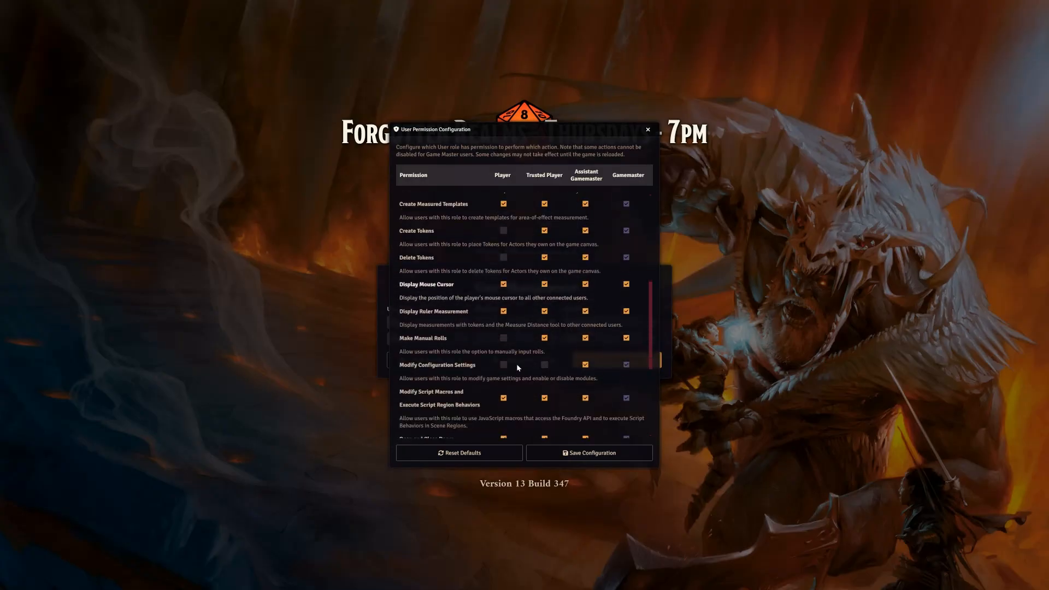
scroll(520, 367, "down", 3)
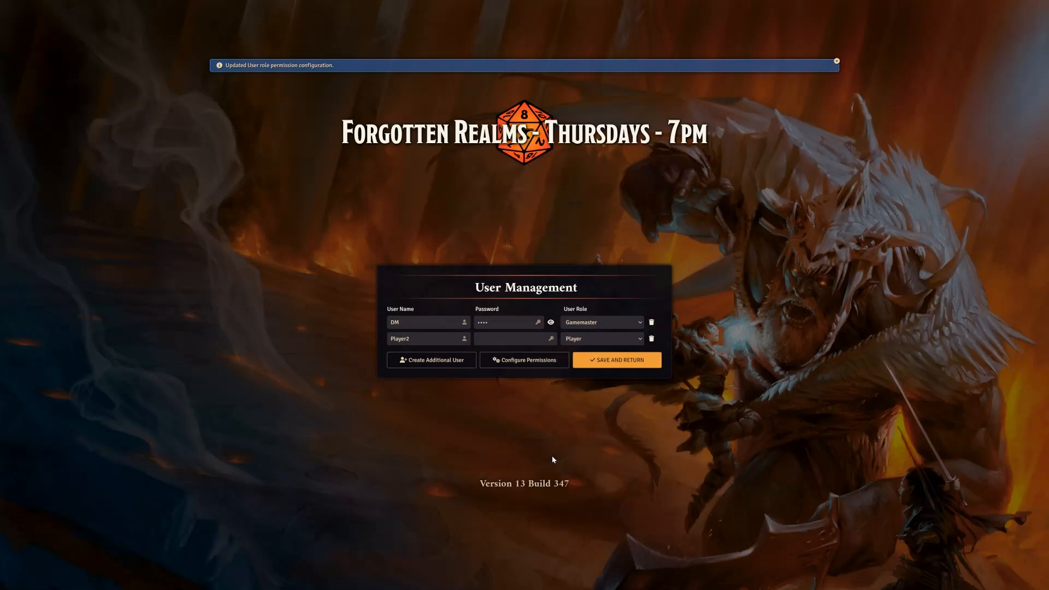
Save the user list and join the game session as DM with the account password
left_click(616, 361)
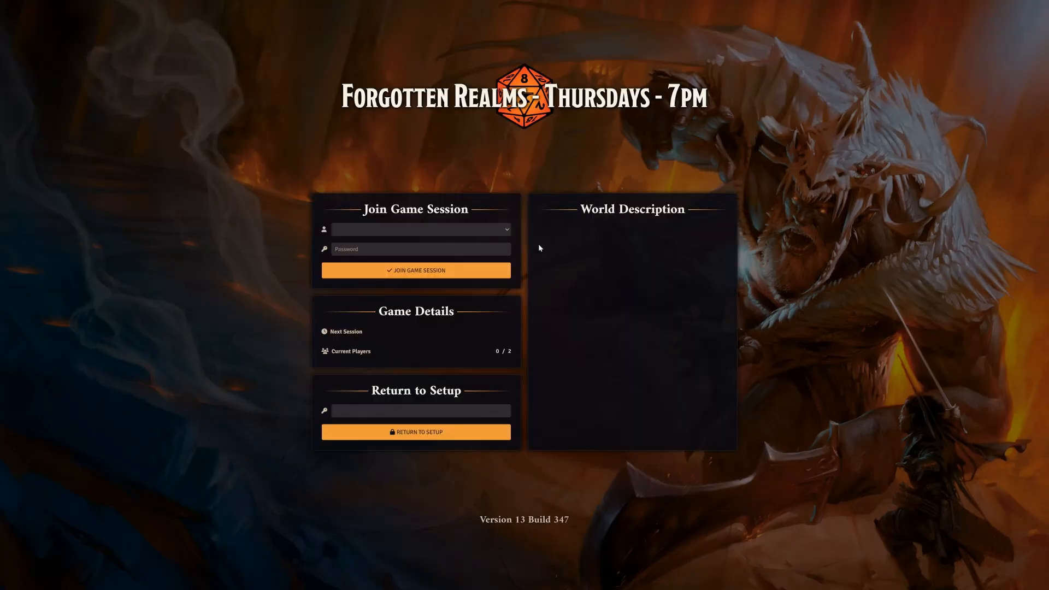
left_click(506, 230)
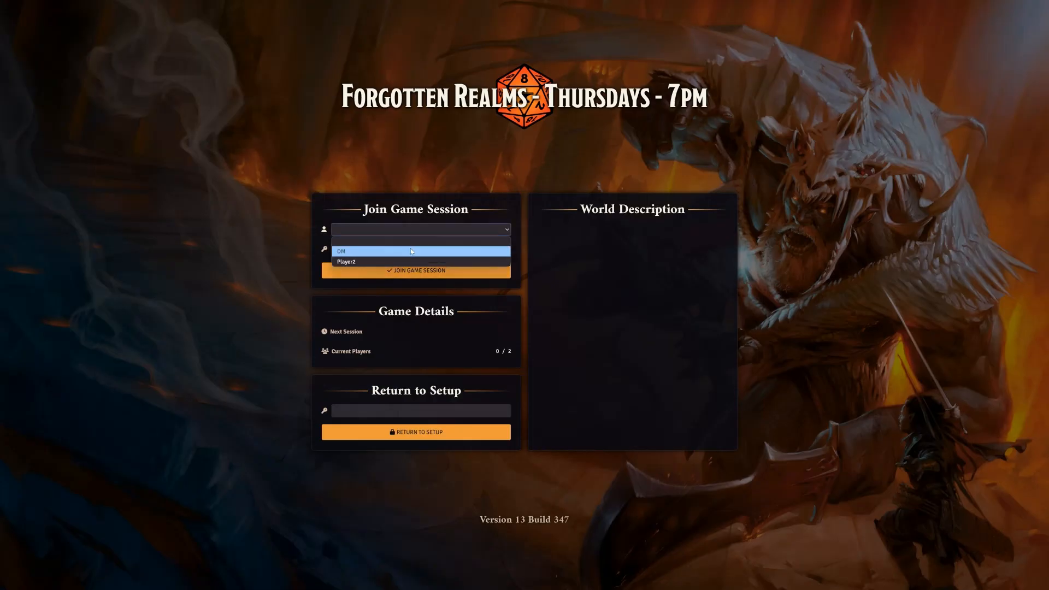
left_click(381, 252)
left_click(362, 252)
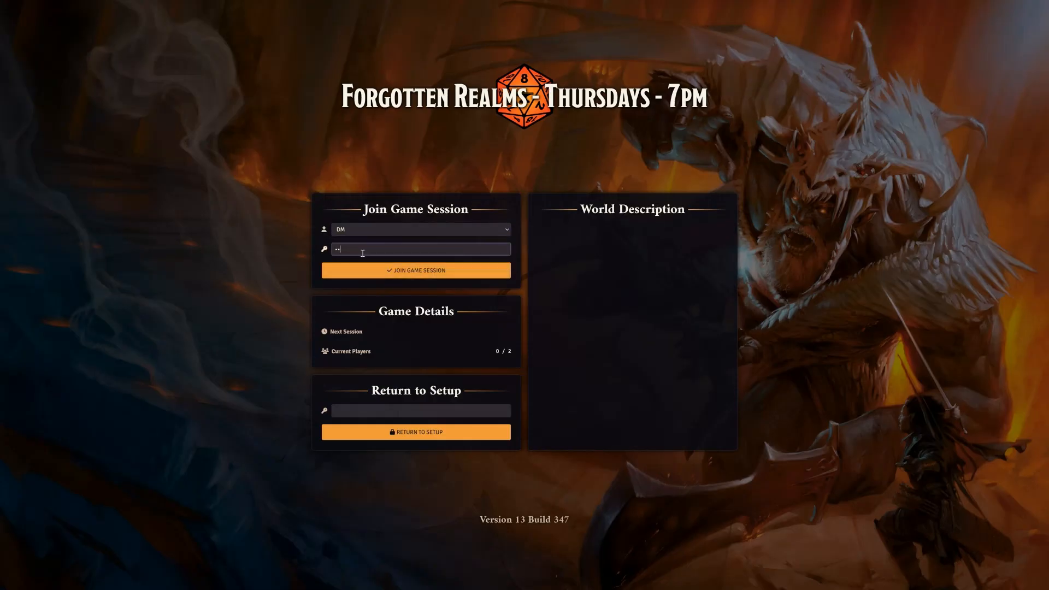
left_click(374, 271)
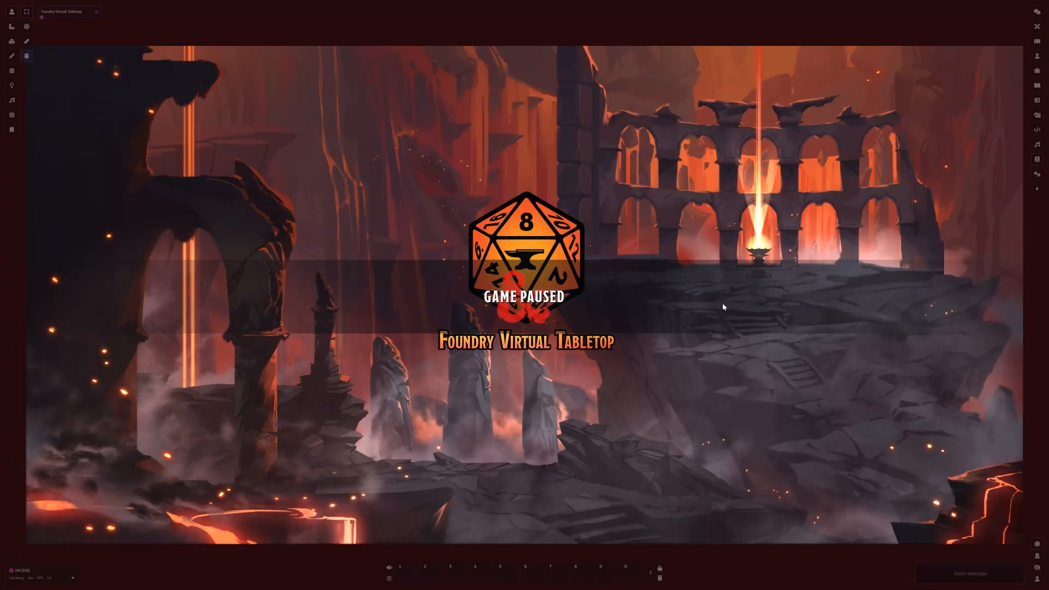
Browse the D&D Legacy Content compendiums, opening the Rules (SRD) journal and the Starter Heroes pack
left_click(1037, 160)
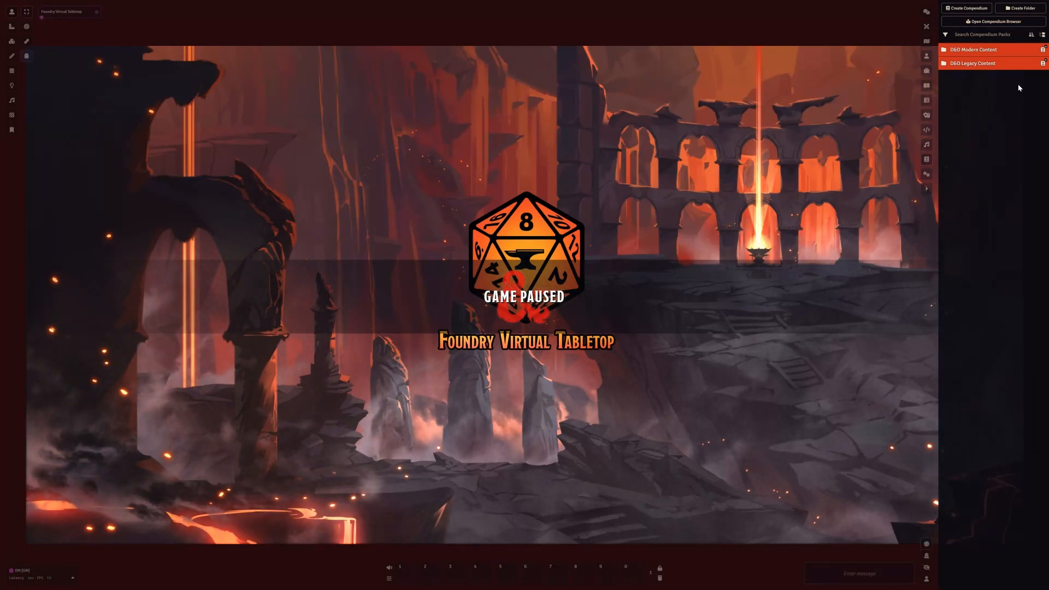
left_click(1000, 64)
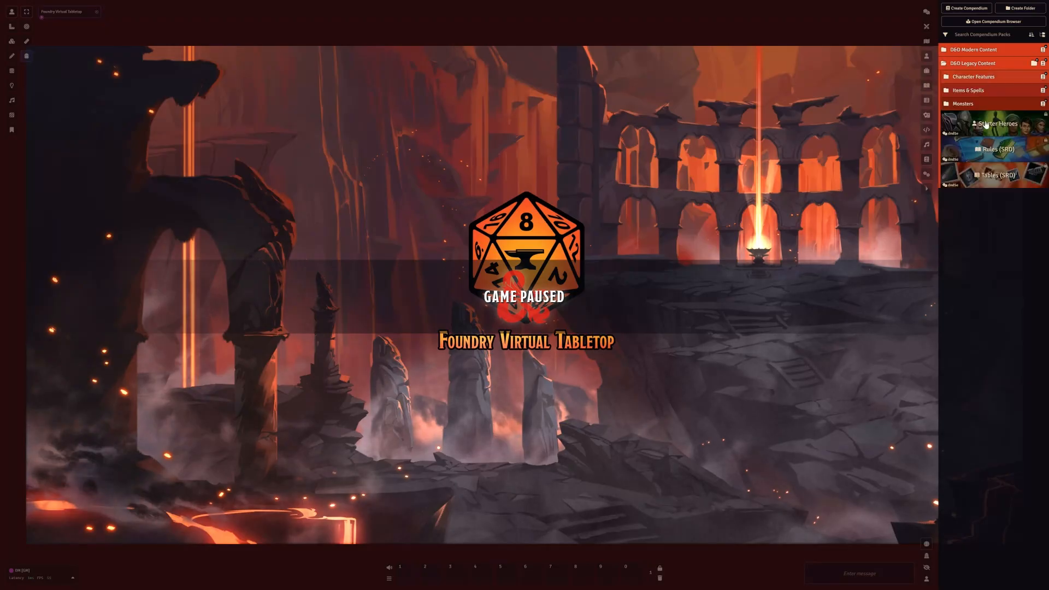
left_click(988, 152)
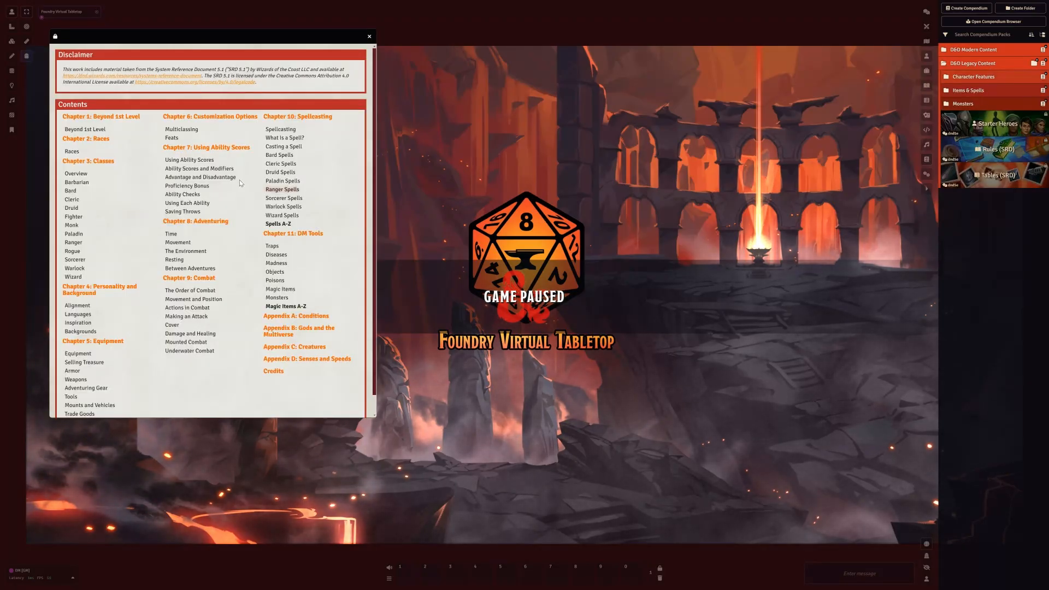
left_click(994, 131)
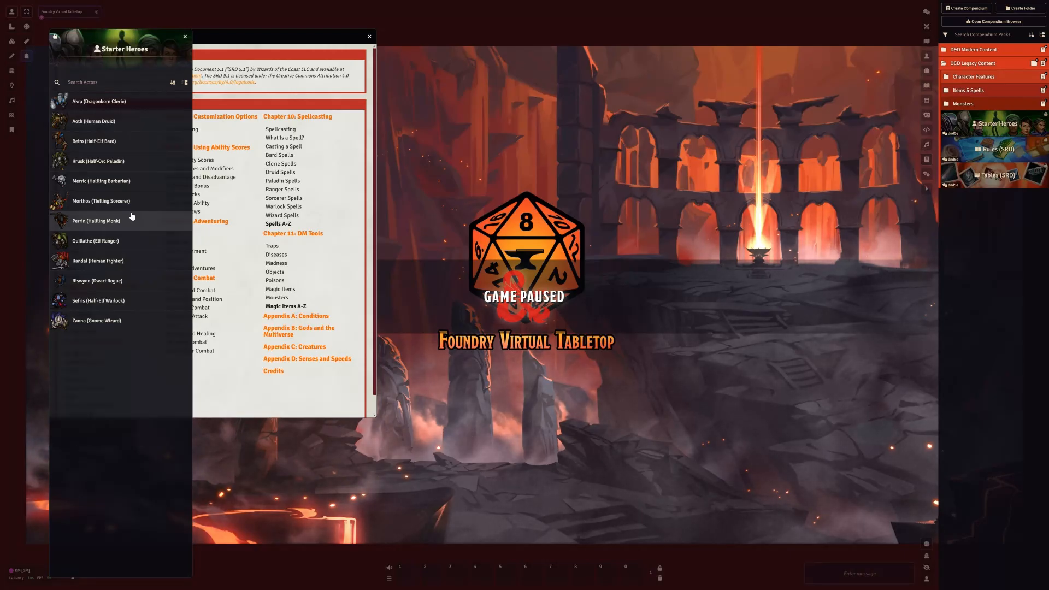
Import Akra (Dragonborn Cleric) and Beiro (Half-Elf Bard) from the Starter Heroes compendium into the world's actors
left_click(86, 102)
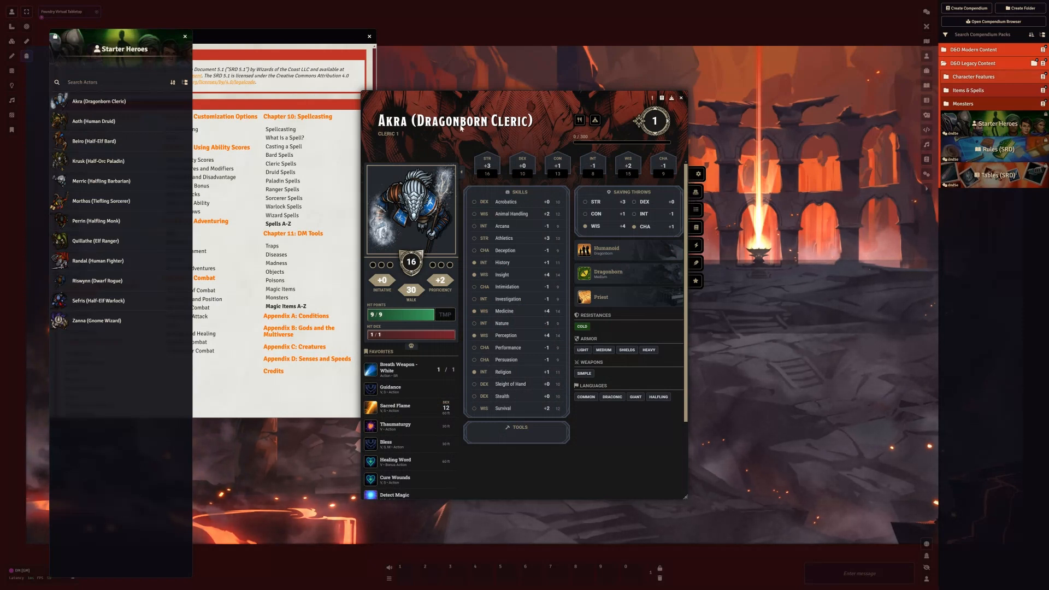
left_click(671, 98)
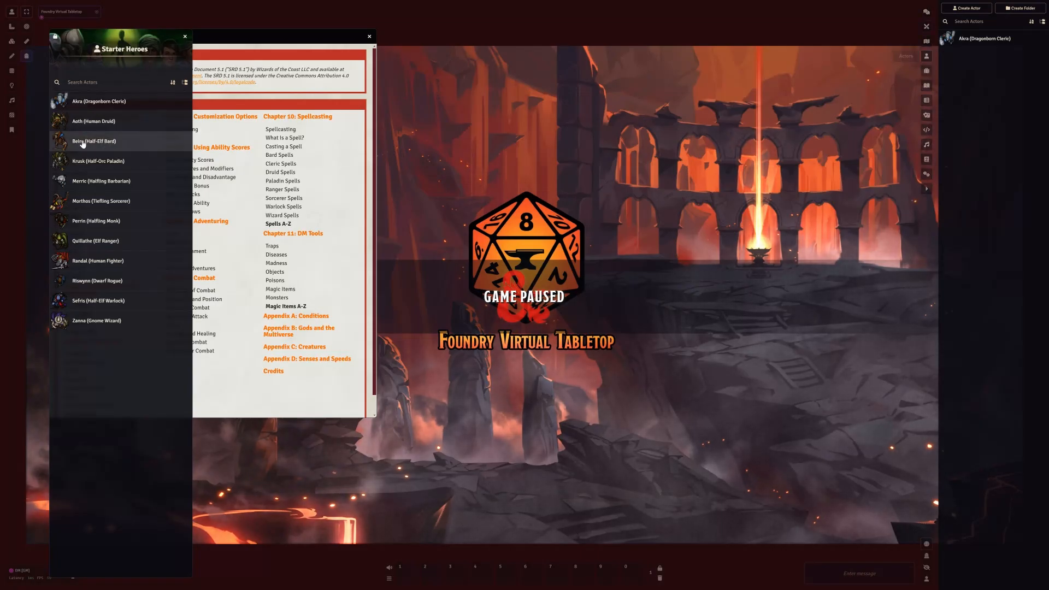
left_click_drag(82, 144, 978, 84)
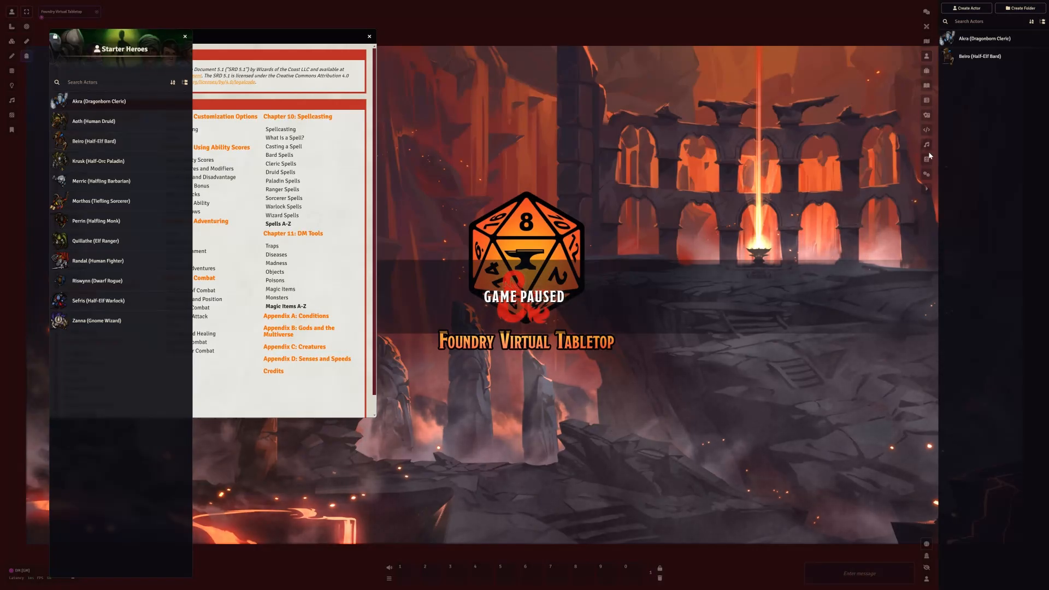
Close the Starter Heroes and Rules (SRD) windows, and collapse the D&D Legacy Content folder in the compendium packs
left_click(926, 190)
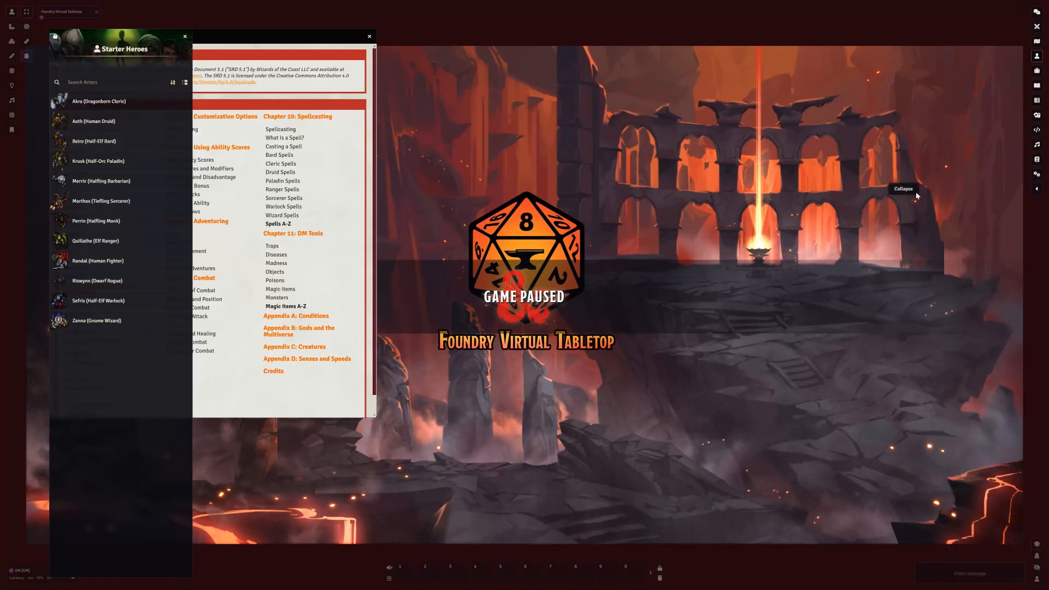
left_click(186, 36)
left_click_drag(362, 37, 359, 36)
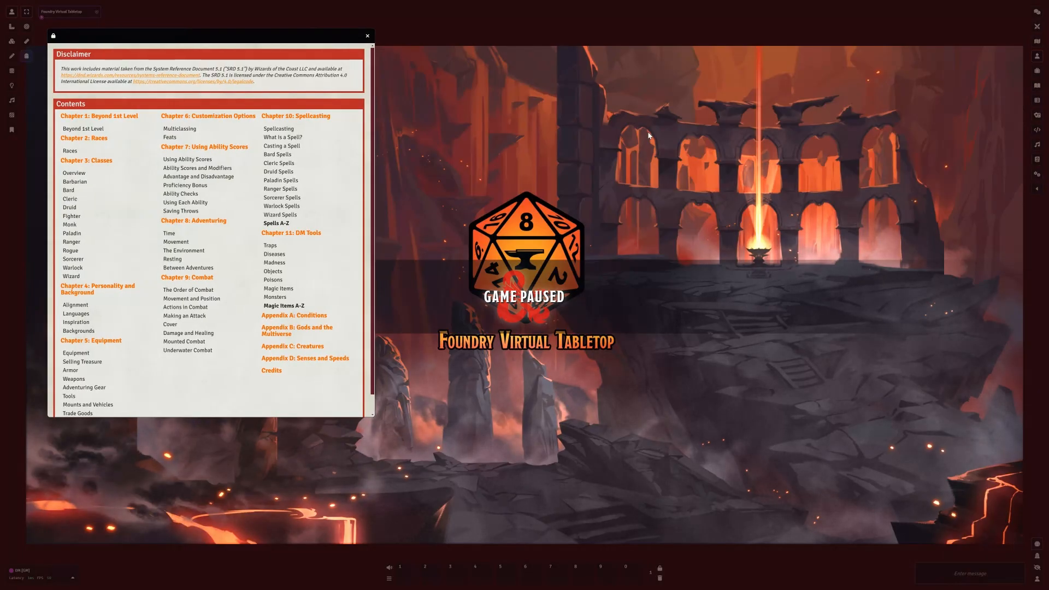
left_click(1037, 159)
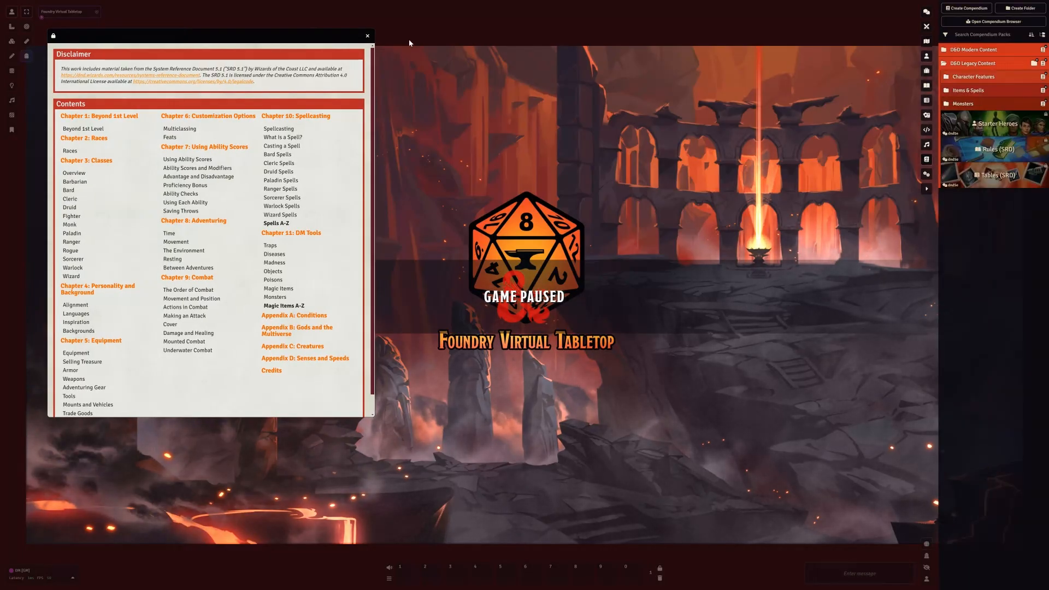
left_click(367, 35)
left_click(976, 64)
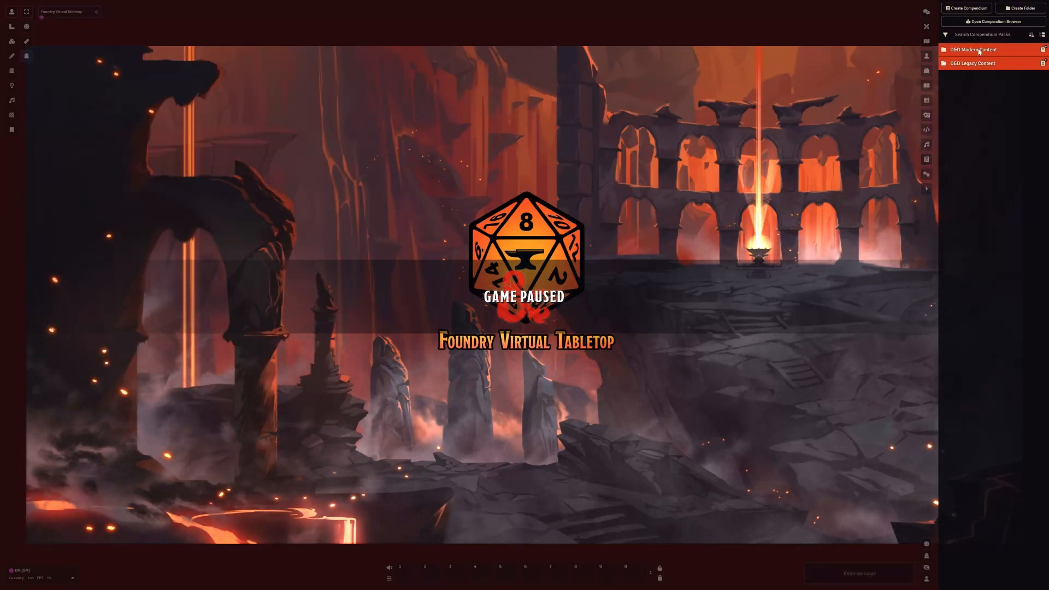
Open the Rules journal in D&D Modern Content, review its table of contents, and close it
left_click(979, 50)
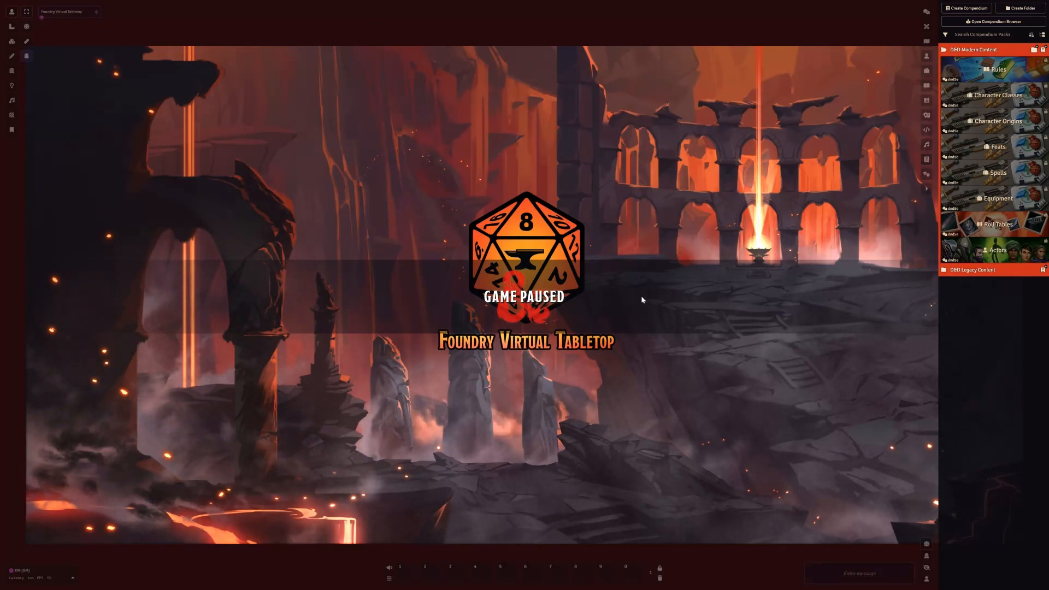
left_click(995, 78)
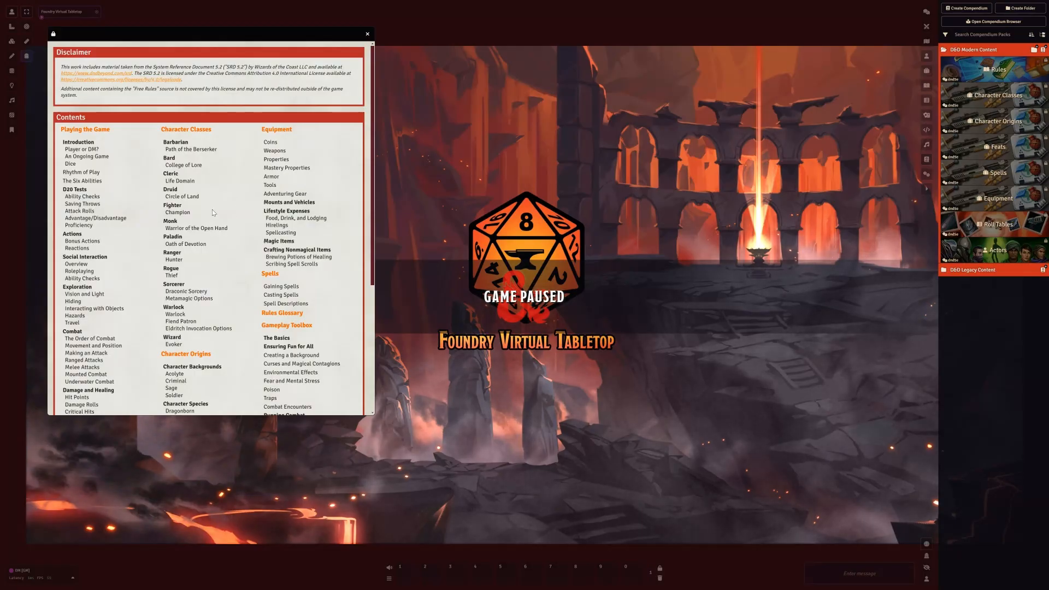
scroll(212, 208, "down", 2)
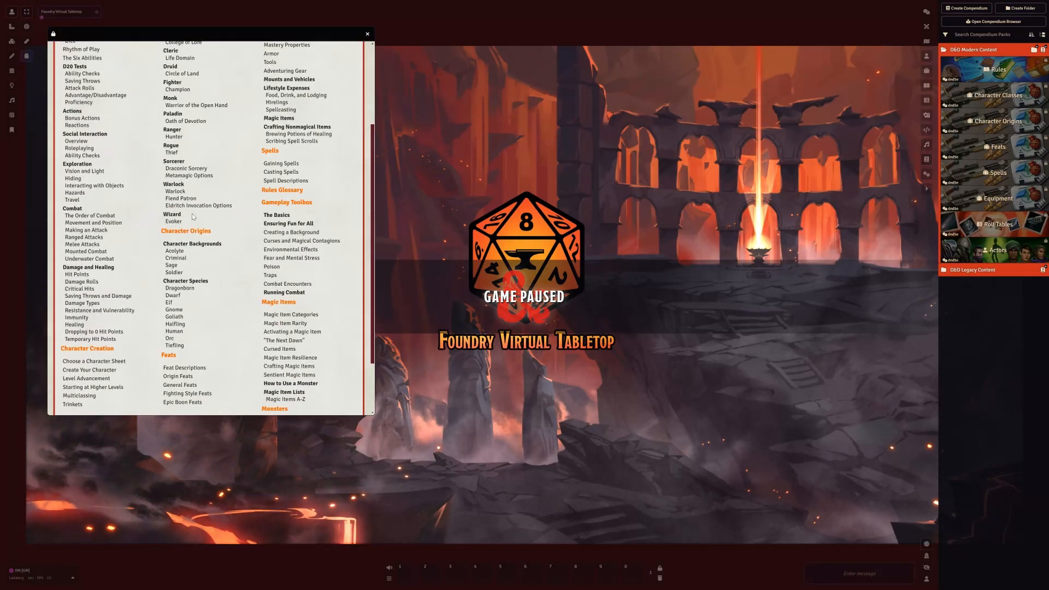
scroll(196, 280, "up", 2)
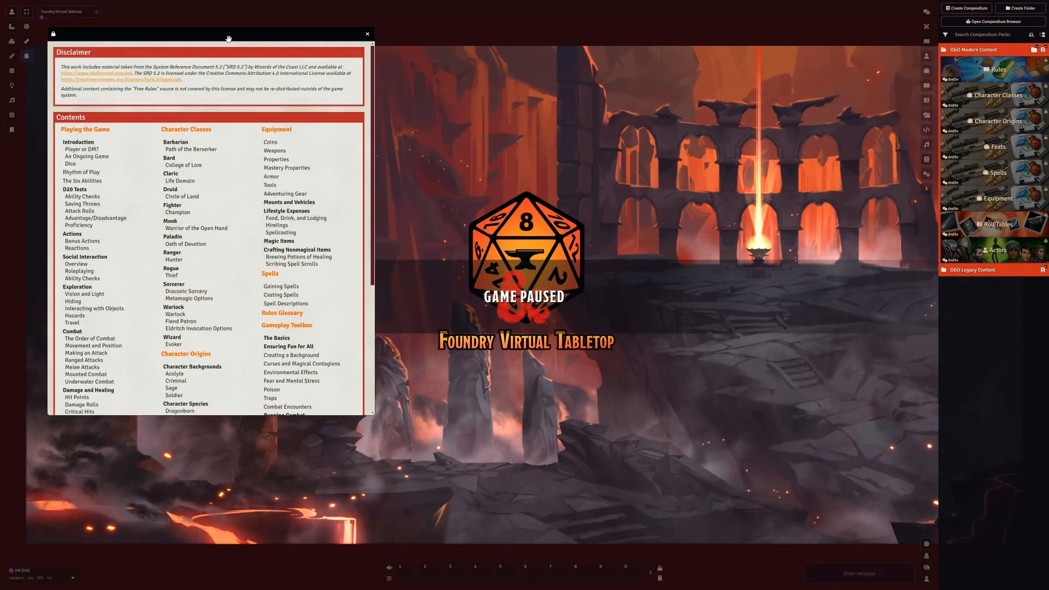
left_click_drag(228, 39, 236, 60)
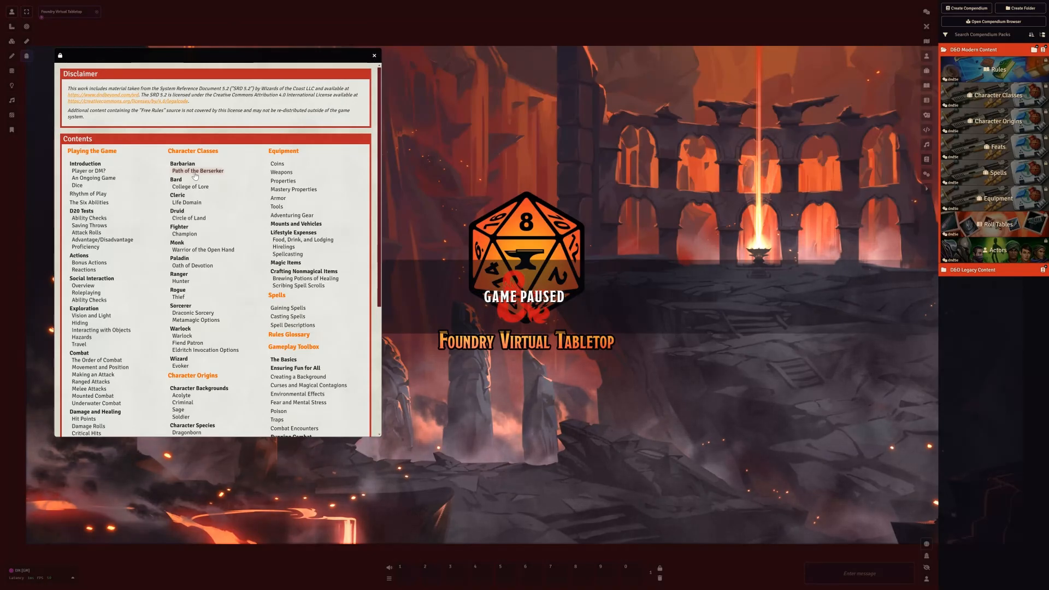
scroll(293, 363, "down", 2)
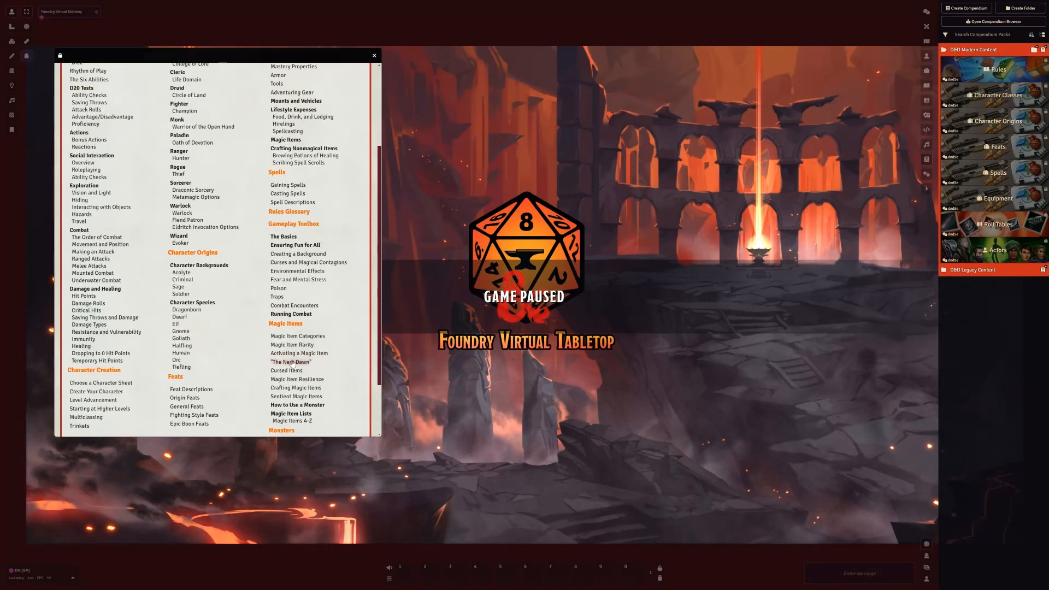
left_click(375, 57)
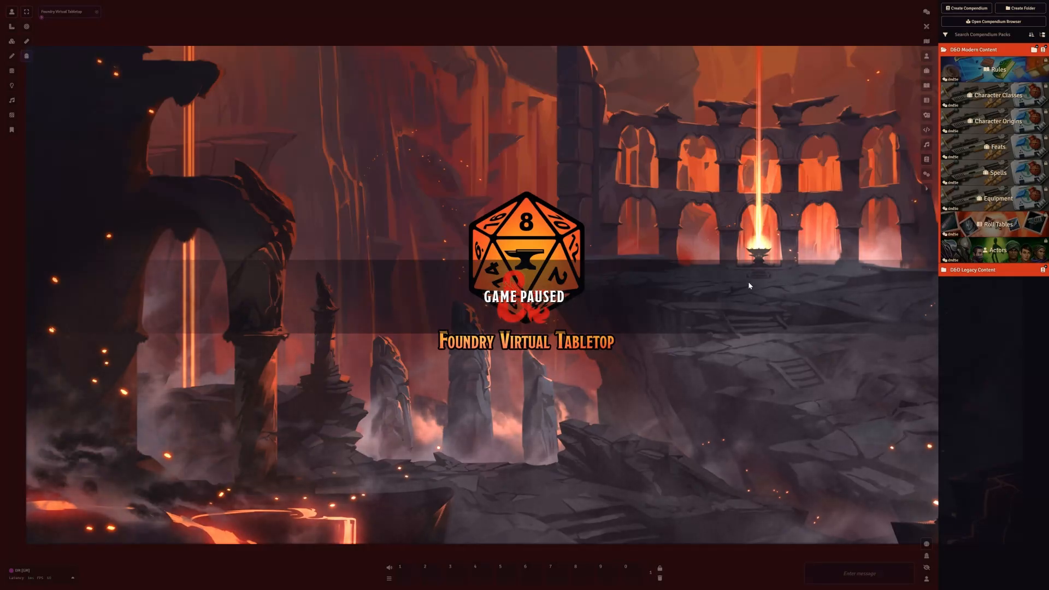
Open the Actors compendium in D&D Modern Content and browse the creatures in its Beast folder
left_click(993, 253)
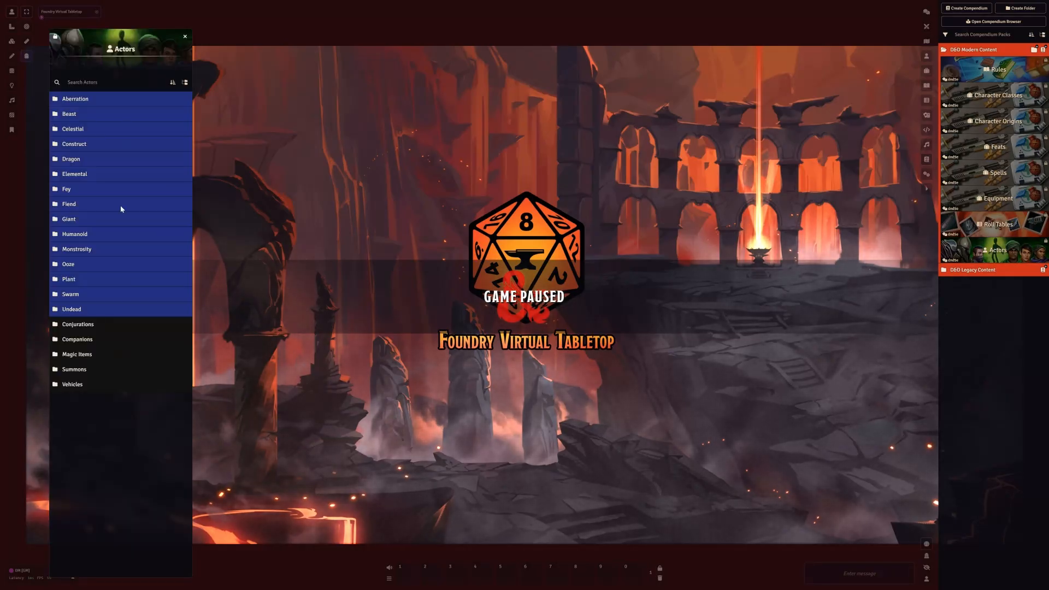
left_click(76, 114)
scroll(123, 265, "down", 5)
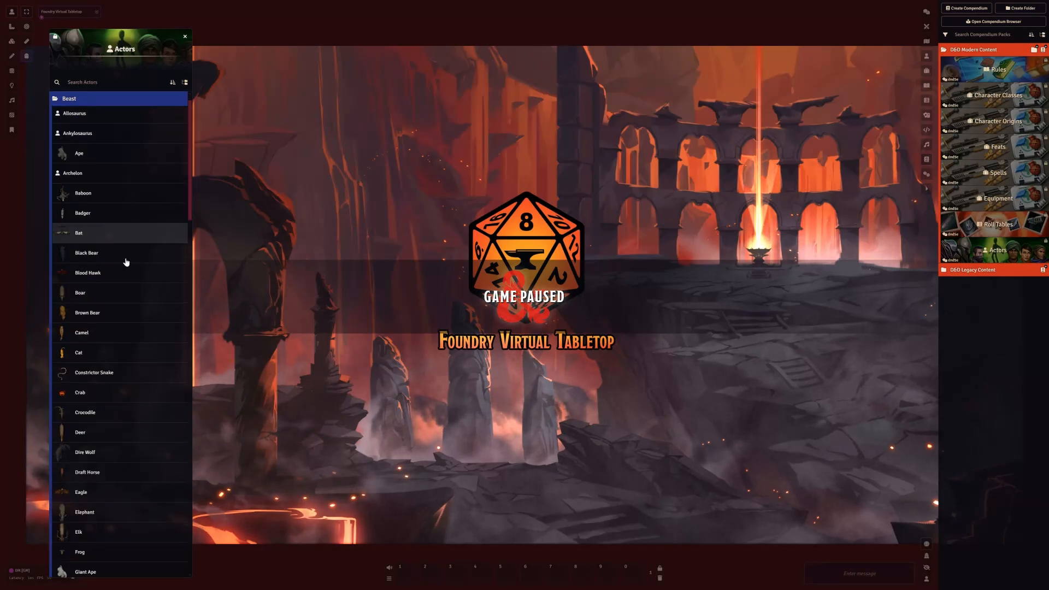
scroll(120, 292, "down", 8)
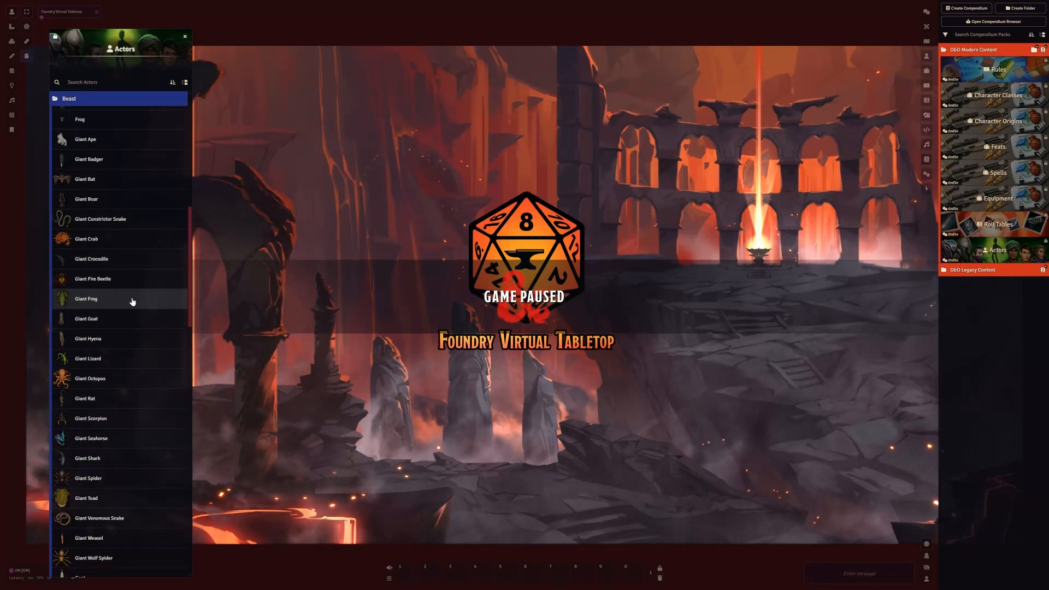
scroll(126, 413, "down", 7)
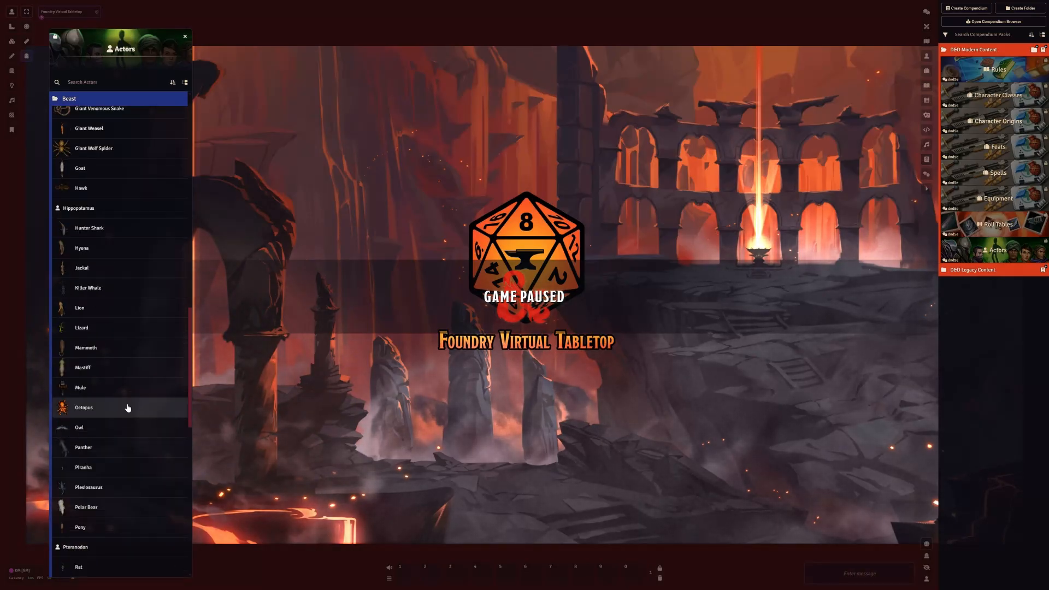
scroll(130, 405, "down", 5)
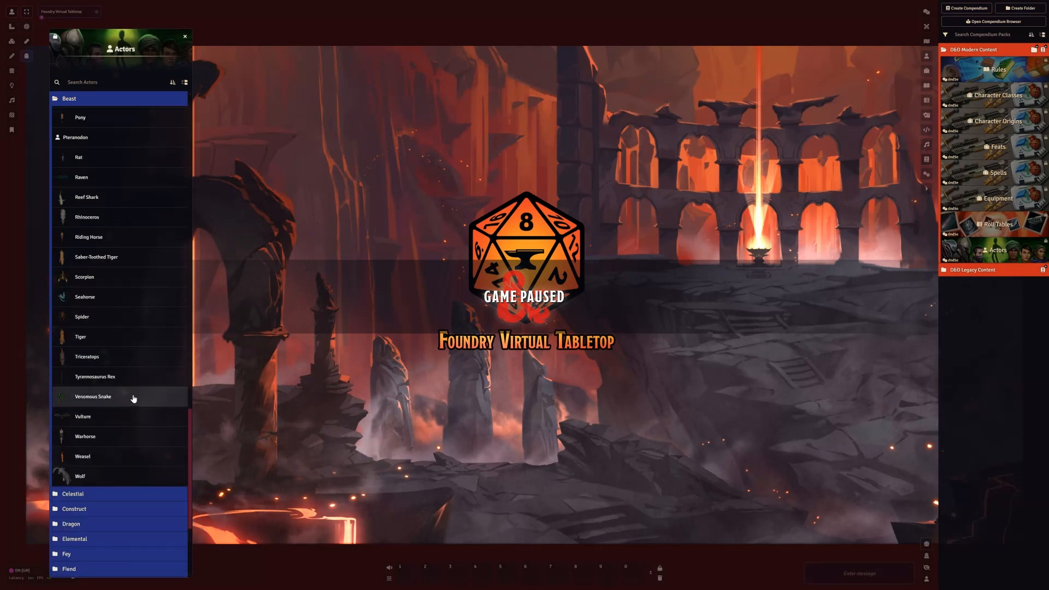
scroll(133, 400, "up", 8)
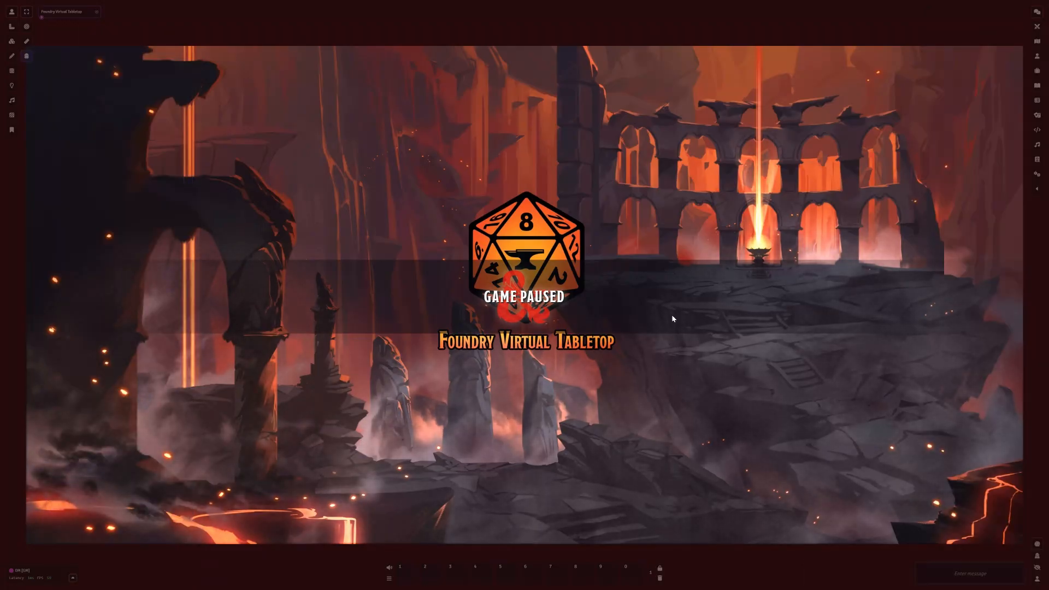
Unpause the game and expand the player list to show the world's offline users
key("space")
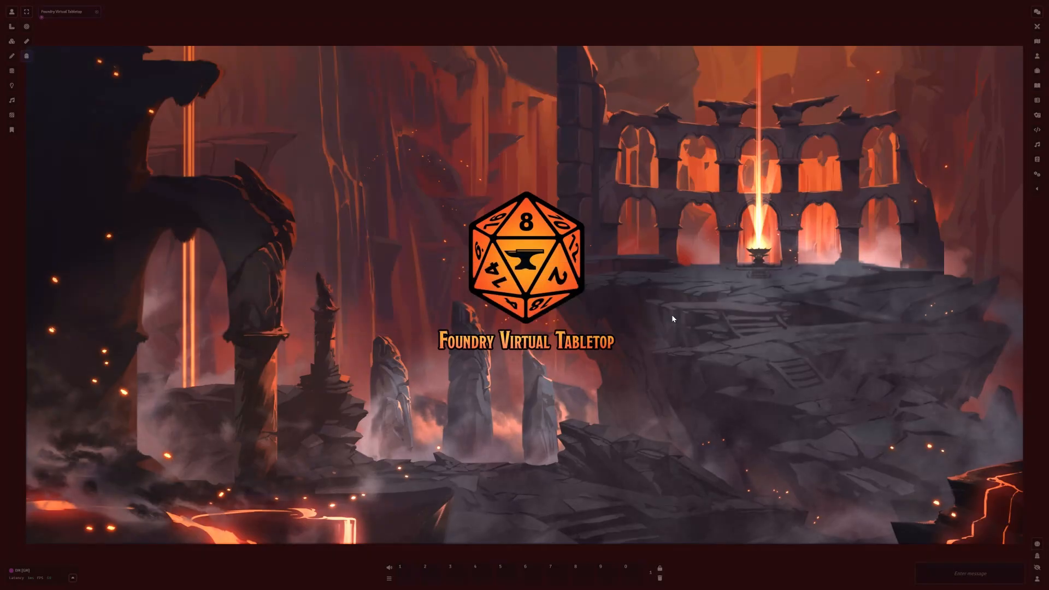
left_click(72, 578)
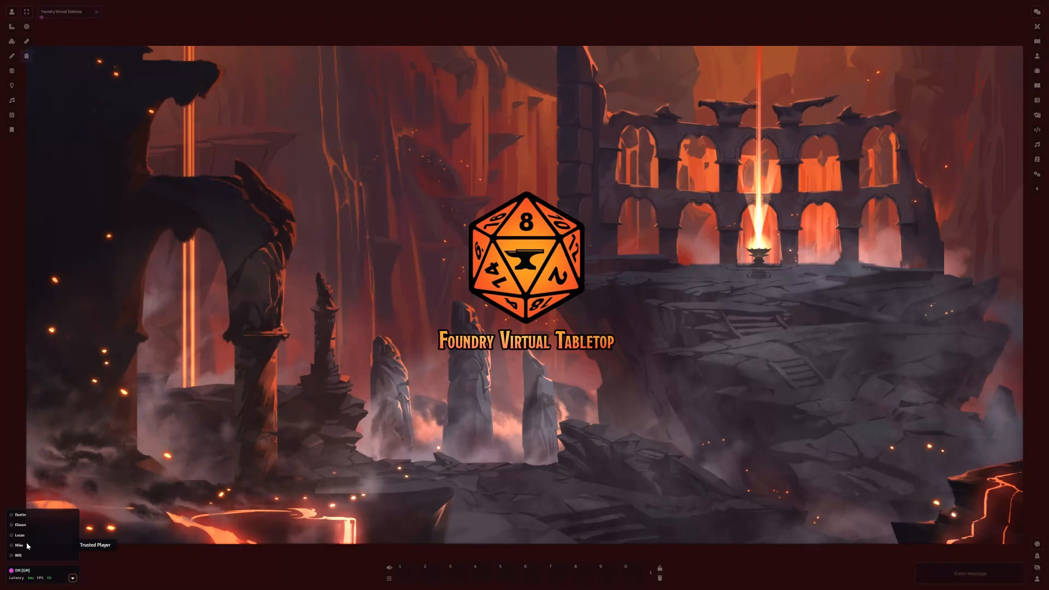
left_click(72, 580)
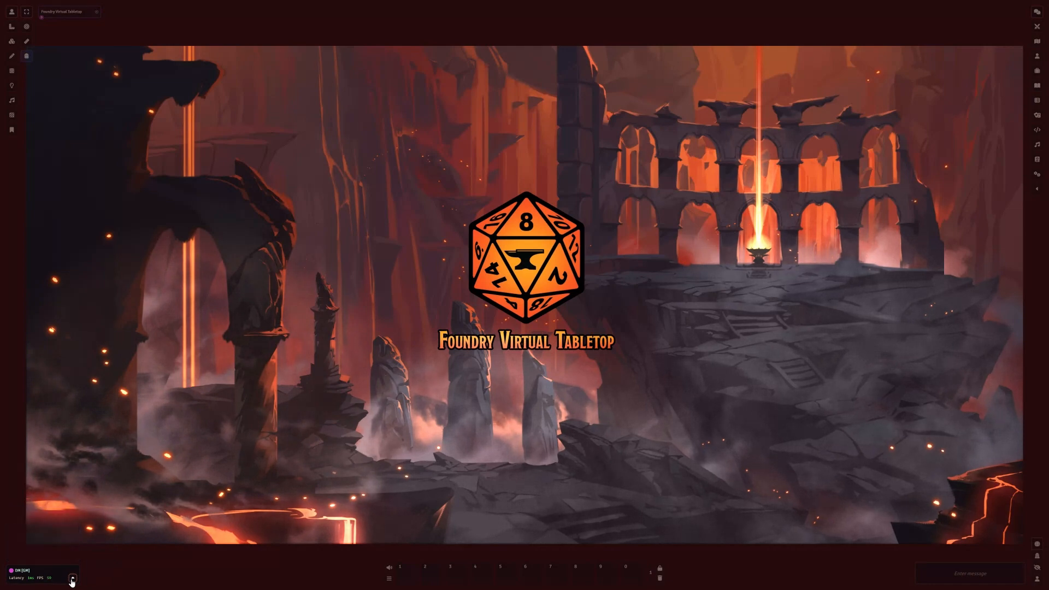
left_click(72, 579)
left_click(72, 579)
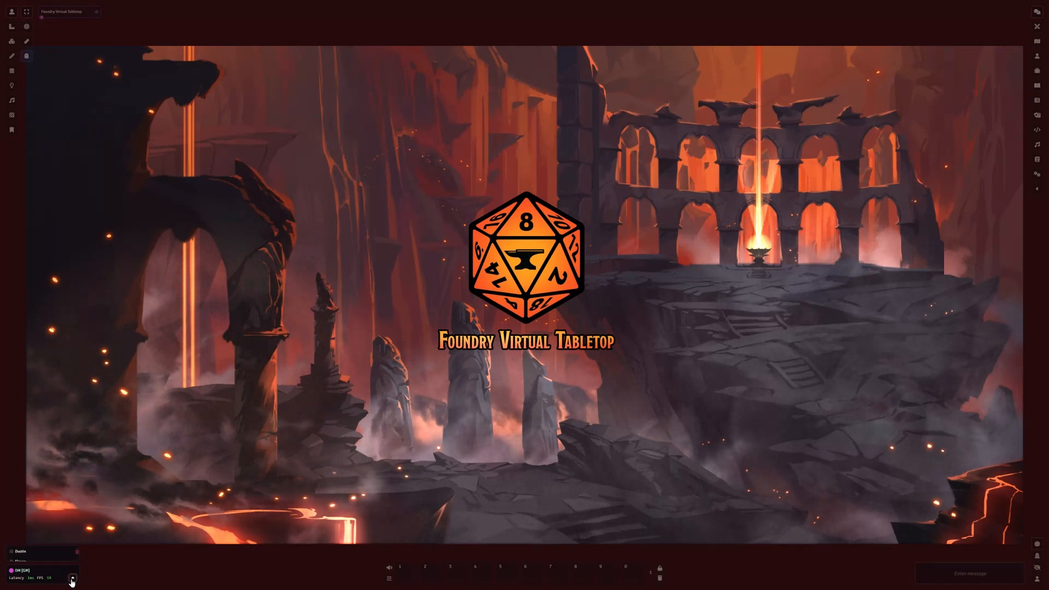
left_click(72, 580)
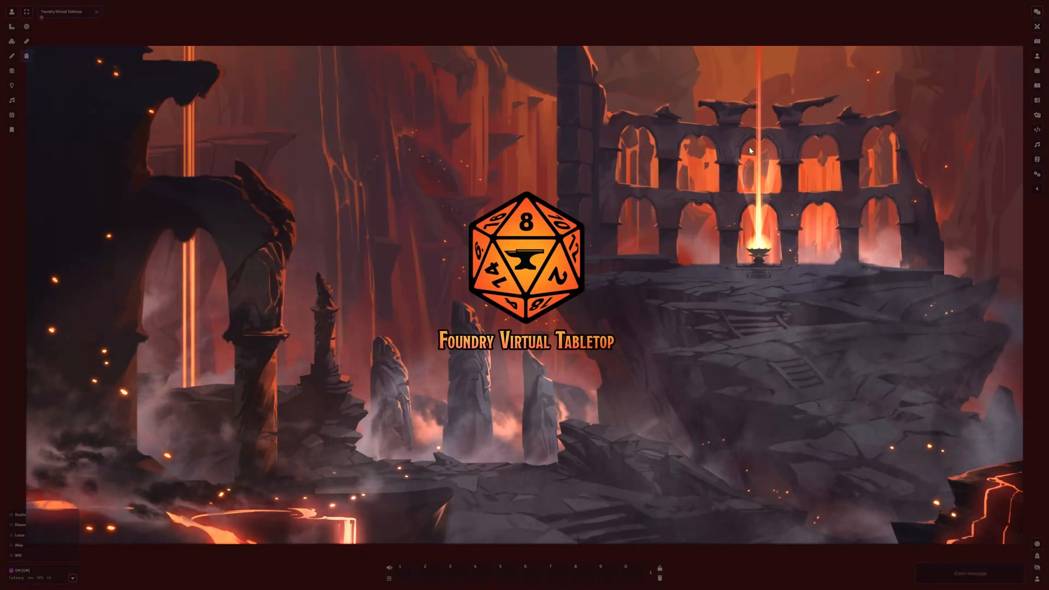
Open the Starter Heroes compendium from D&D Legacy Content and show the world's actor directory alongside it
left_click(1037, 160)
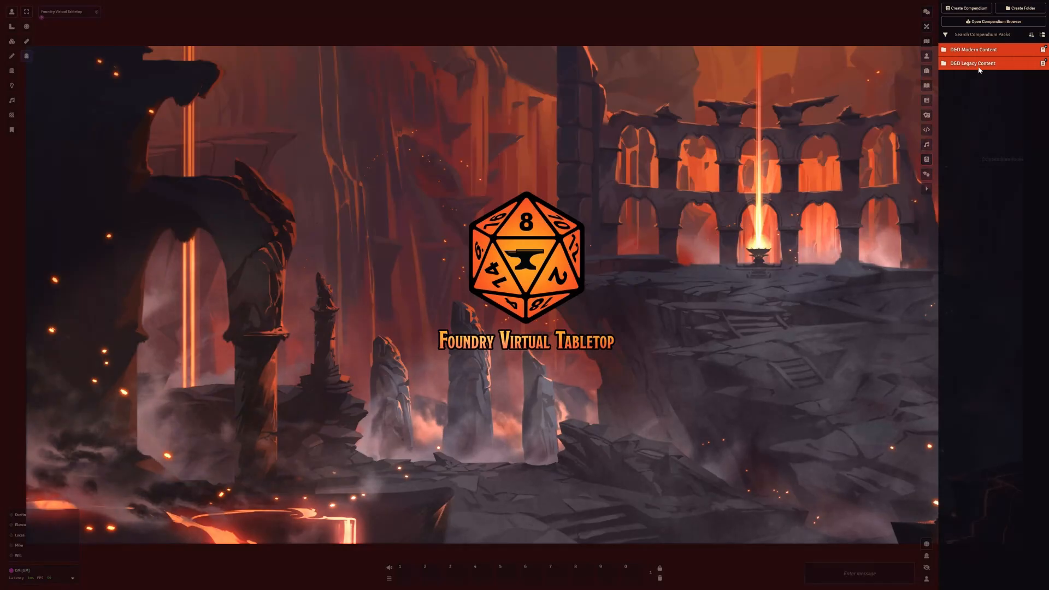
left_click(979, 64)
left_click(990, 126)
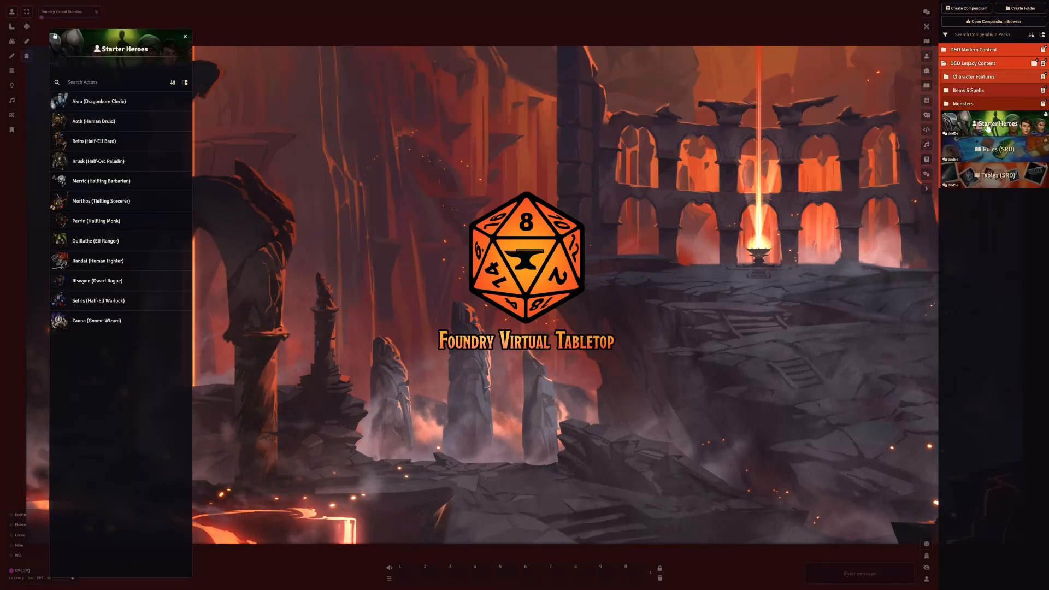
left_click(926, 189)
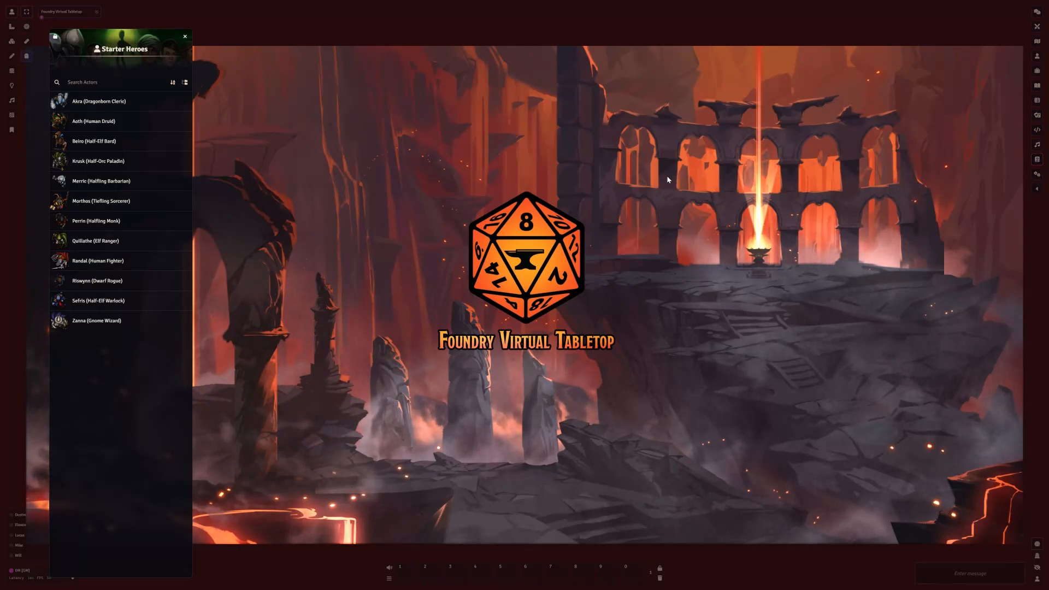
left_click(1037, 56)
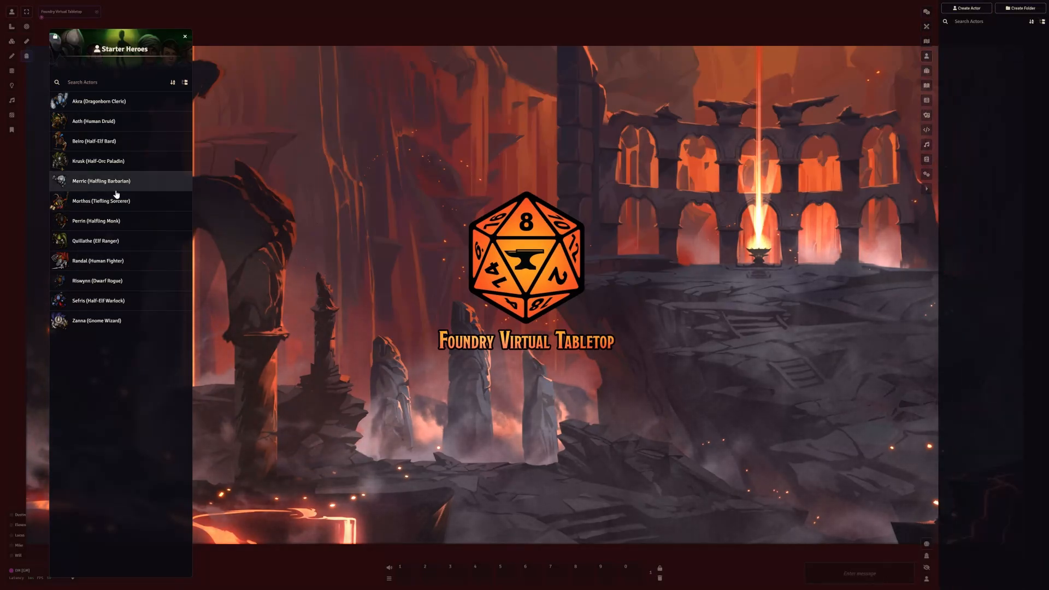
Import Morthos (Tiefling Sorcerer), Beiro (Half-Elf Bard), Akra (Dragonborn Cleric), Quillathe (Elf Ranger) and Sefris (Half-Elf Warlock) from Starter Heroes into the world's actors
left_click_drag(109, 206, 974, 95)
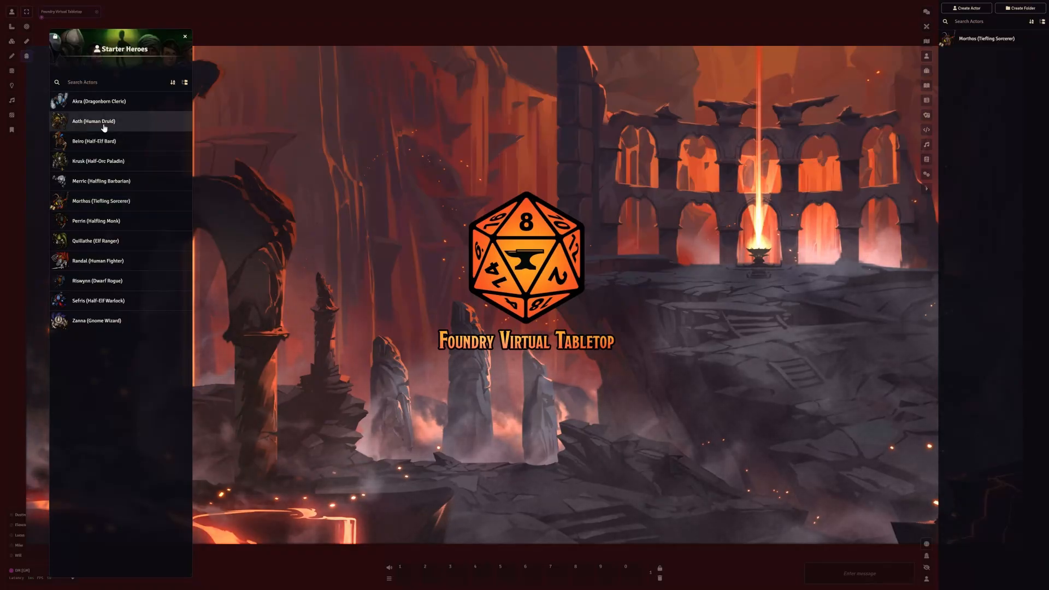
left_click_drag(92, 143, 979, 93)
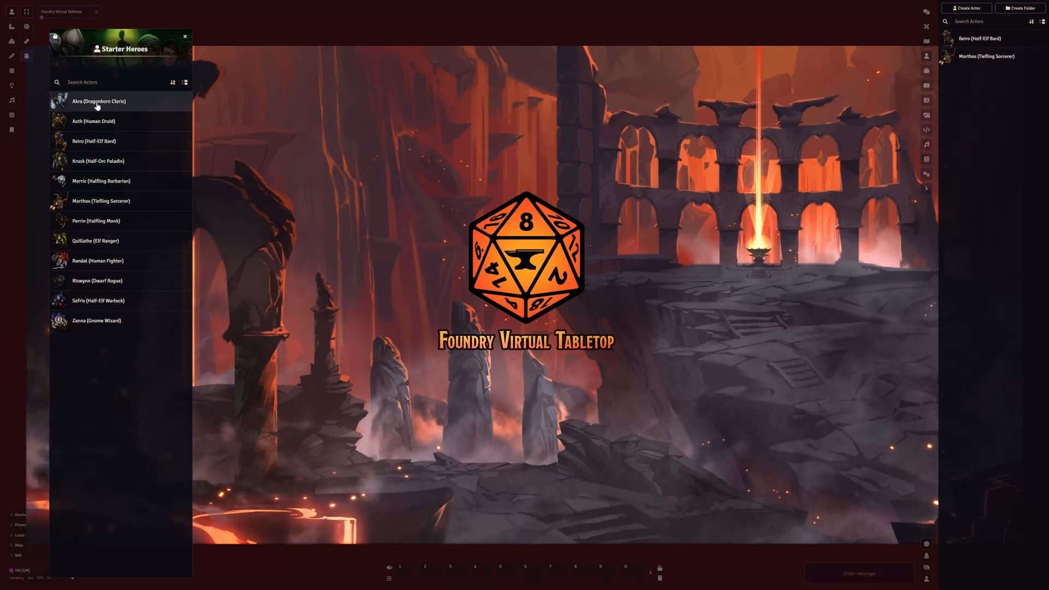
left_click_drag(99, 104, 967, 133)
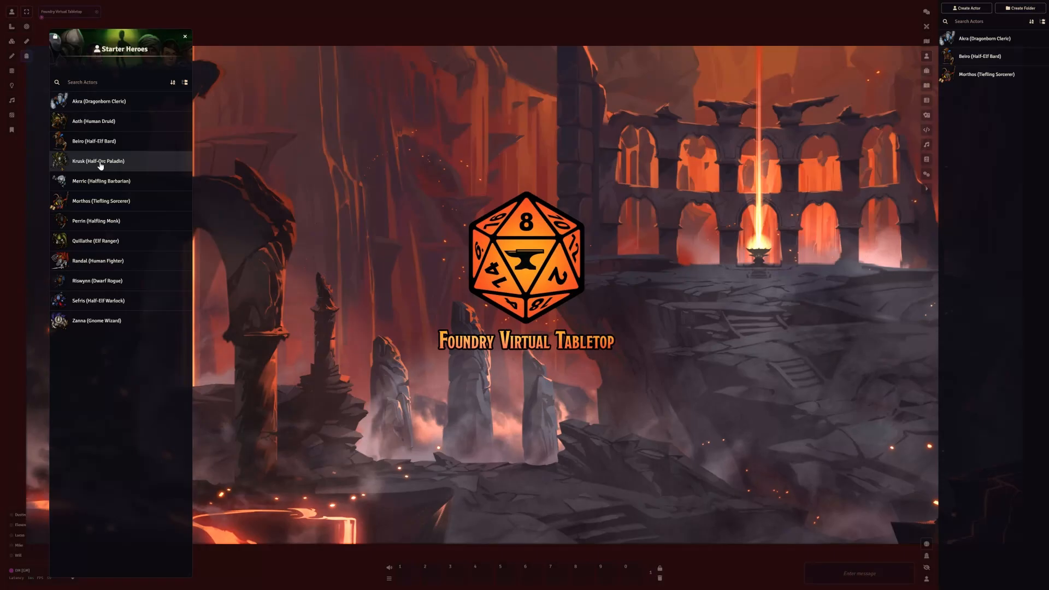
left_click(104, 246)
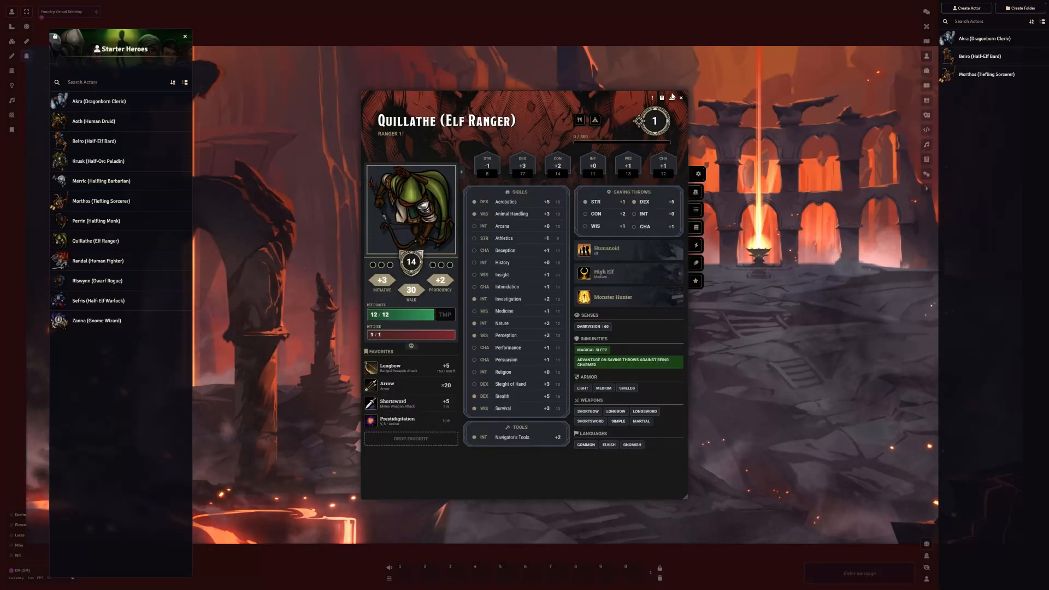
left_click(672, 99)
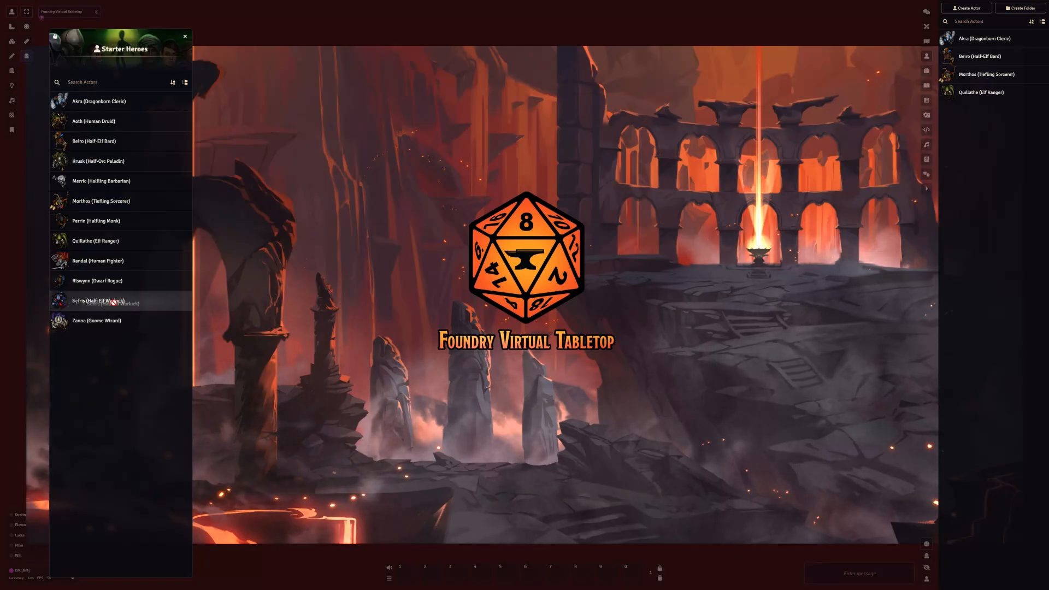
left_click_drag(99, 300, 990, 157)
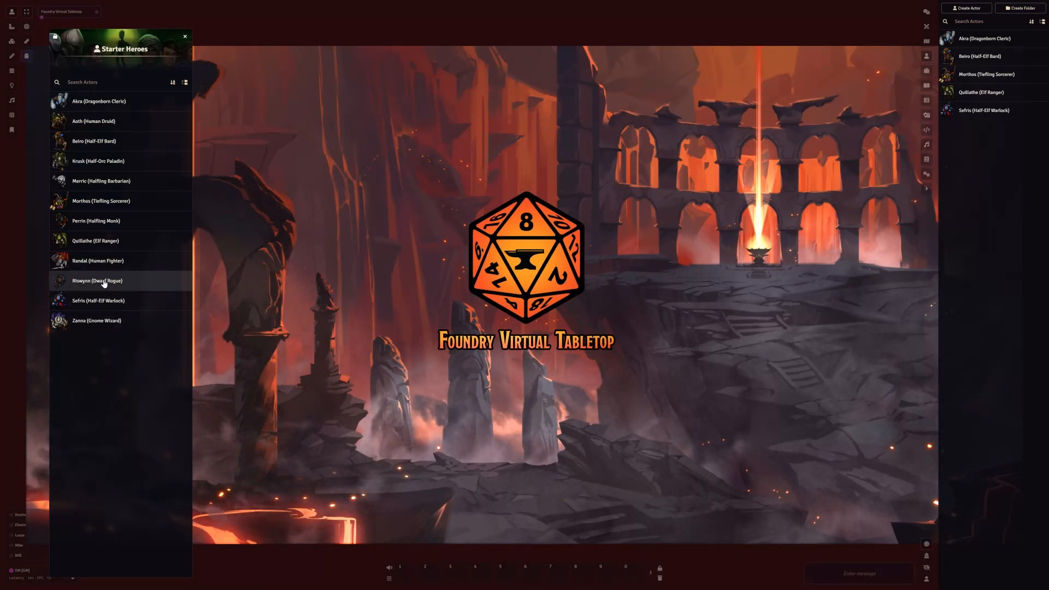
Import Riswynn (Dwarf Rogue) from Starter Heroes into the world's actors and permanently delete the world's Akra (Dragonborn Cleric) actor
left_click_drag(1002, 157, 1000, 157)
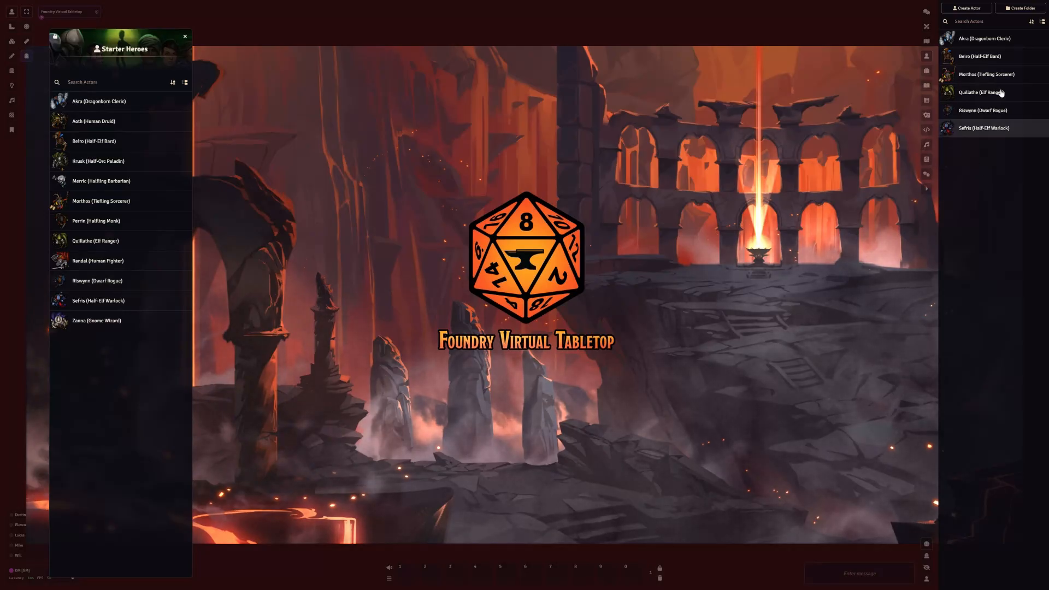
right_click(988, 58)
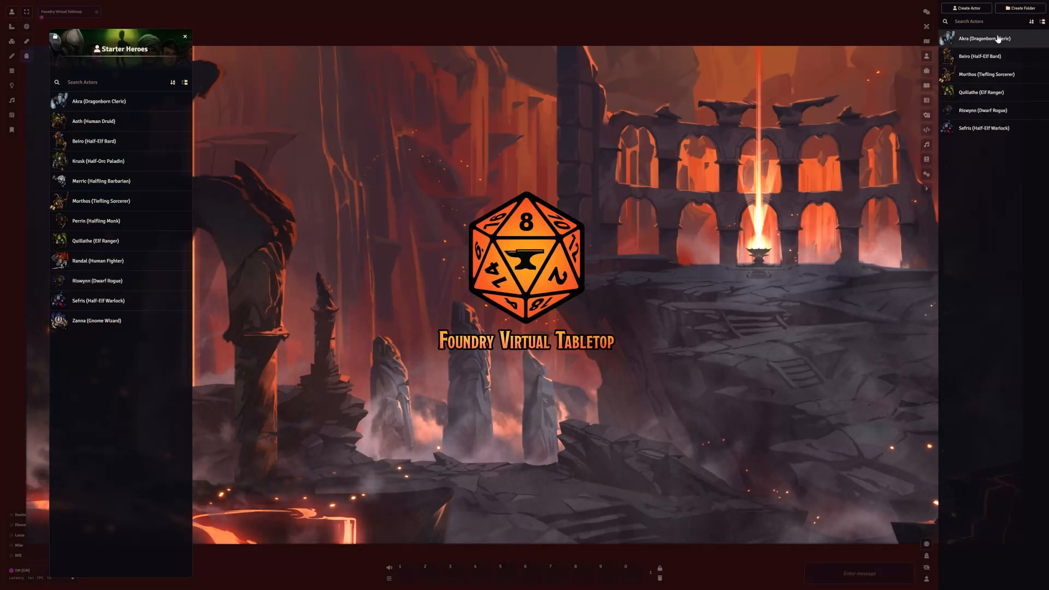
left_click(1008, 113)
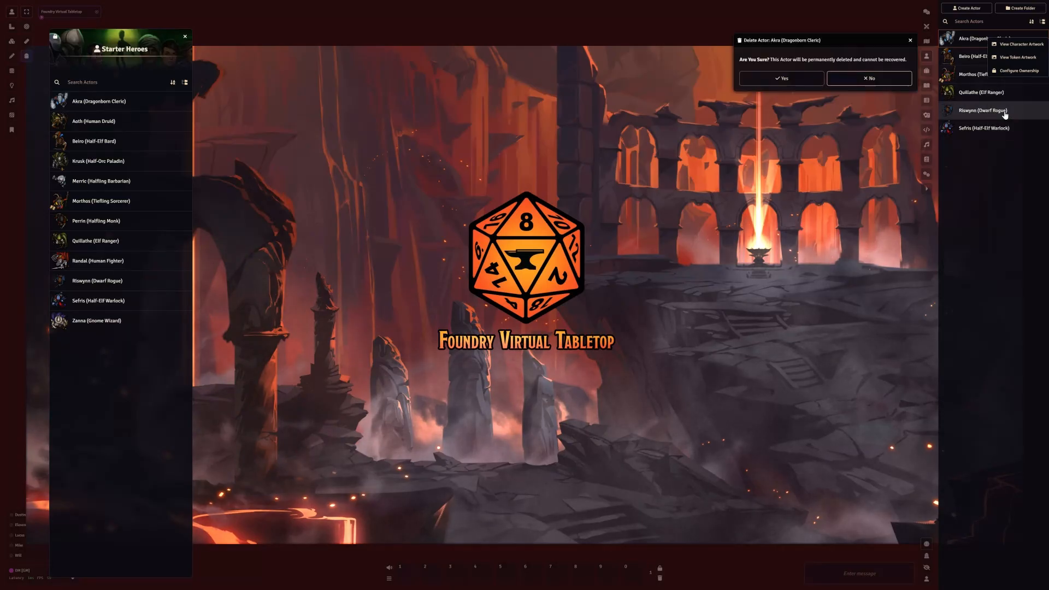
left_click(782, 79)
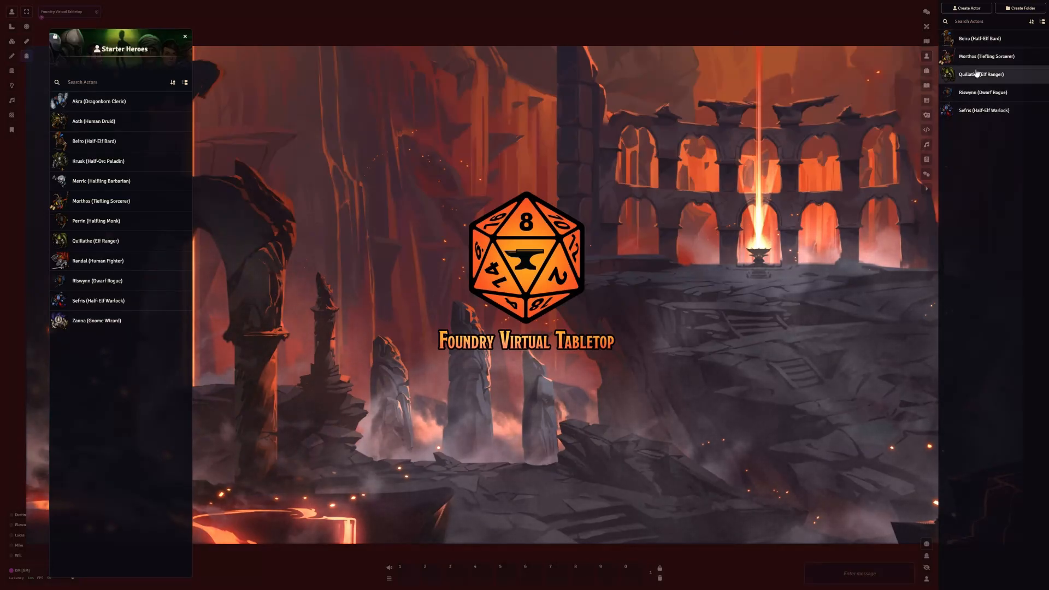
left_click(185, 36)
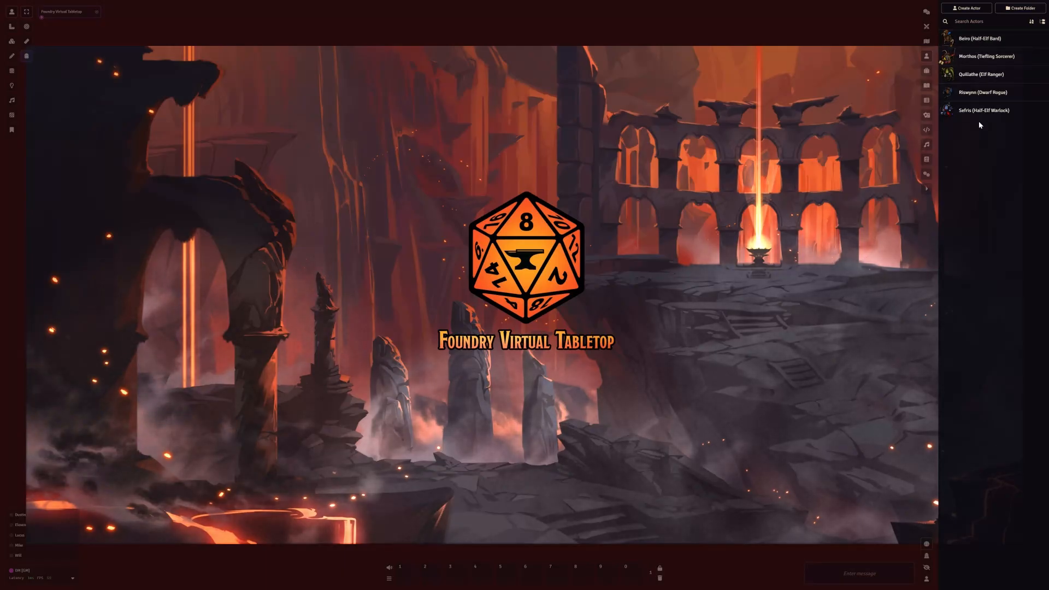
Open the ownership configuration of Beiro (Half-Elf Bard) and set the All Players level to Limited
right_click(981, 41)
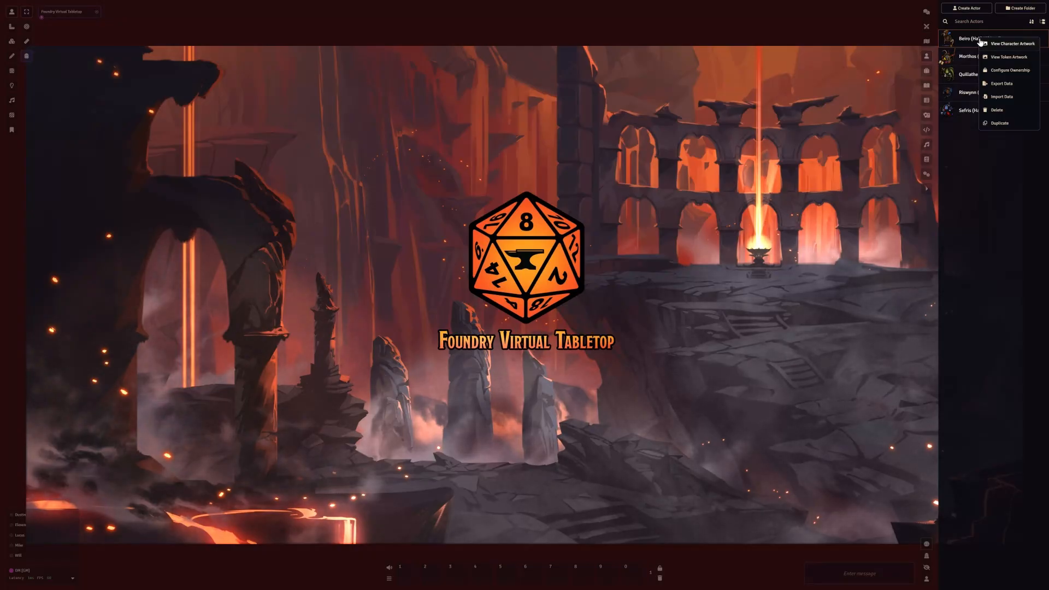
left_click(1002, 71)
left_click(852, 99)
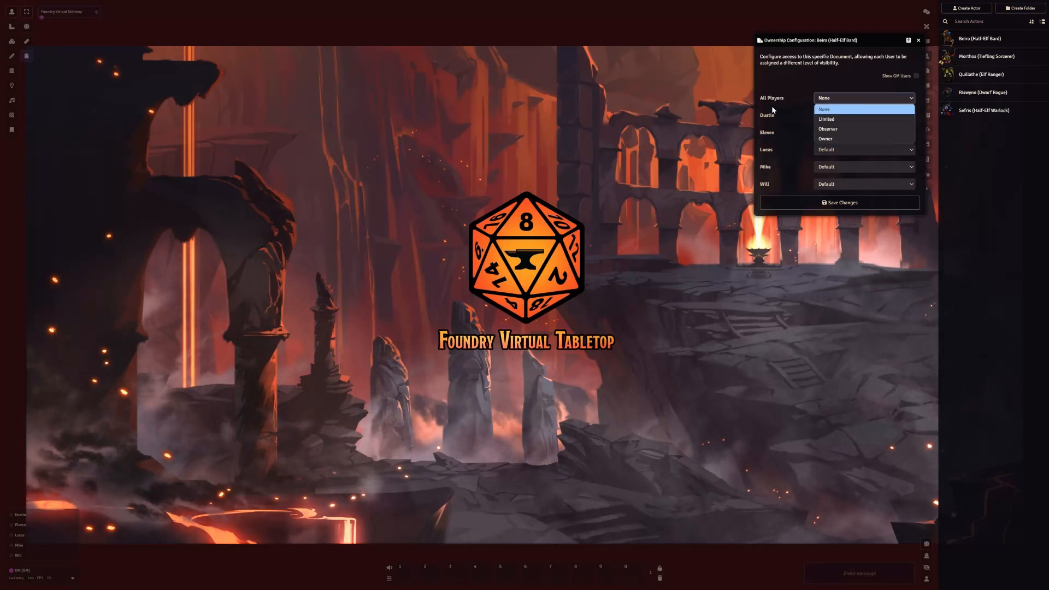
left_click(834, 119)
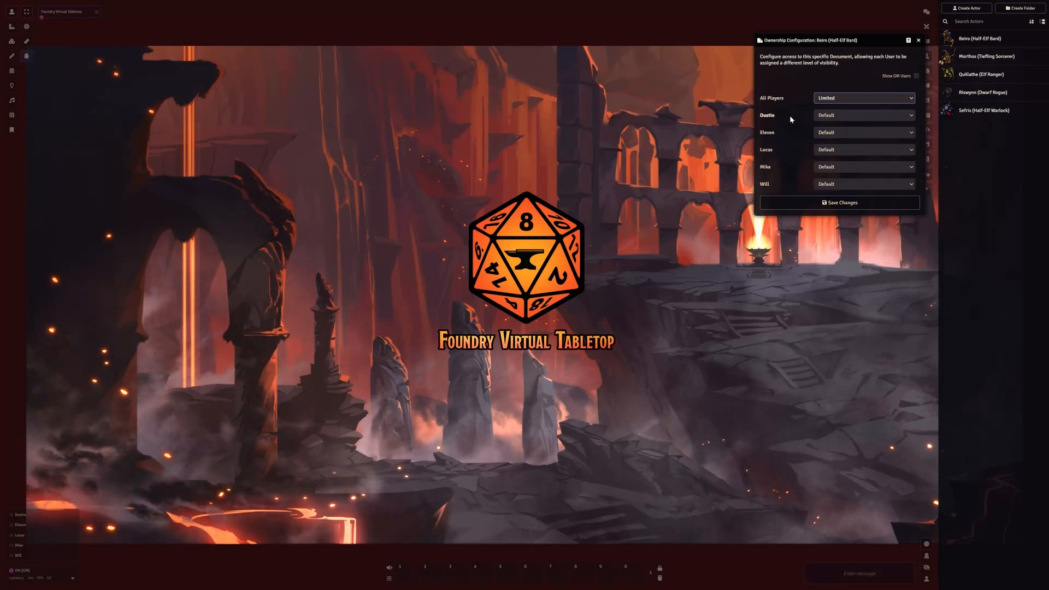
Open the character sheet of Beiro (Half-Elf Bard) and view its special traits and biography
left_click(980, 38)
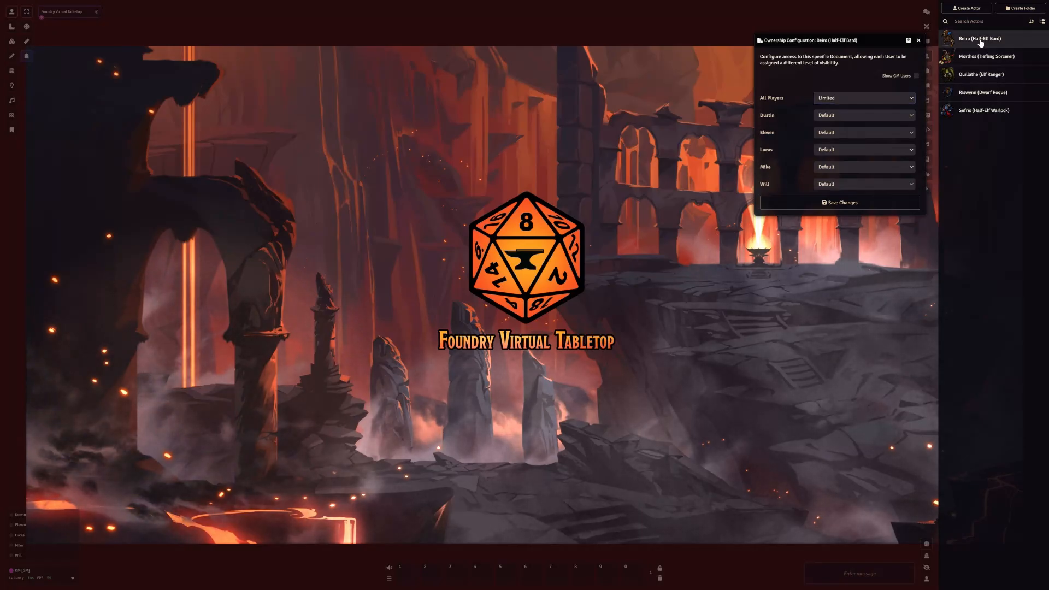
left_click(697, 279)
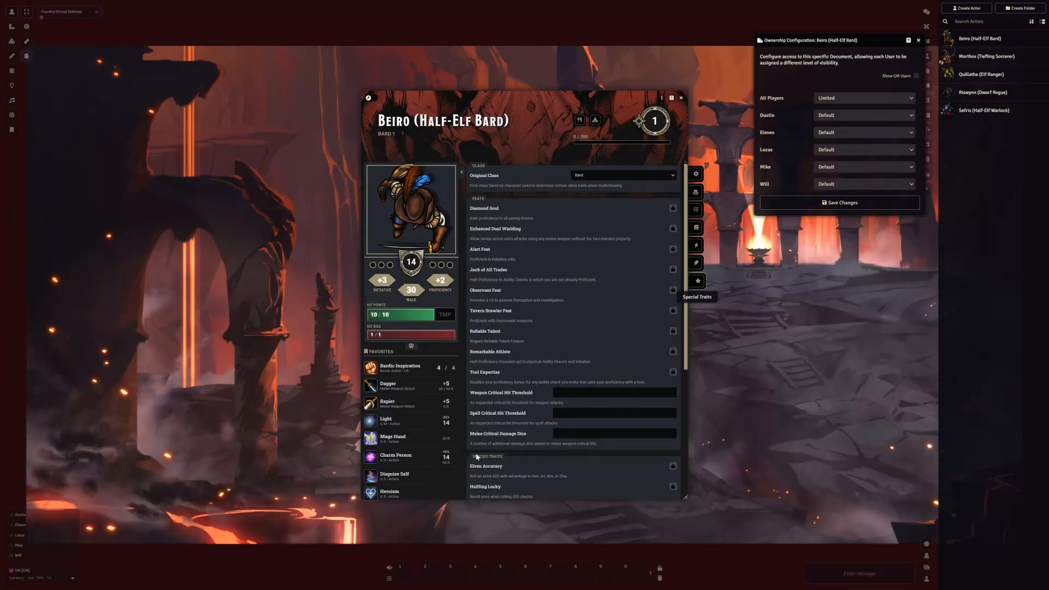
left_click(697, 263)
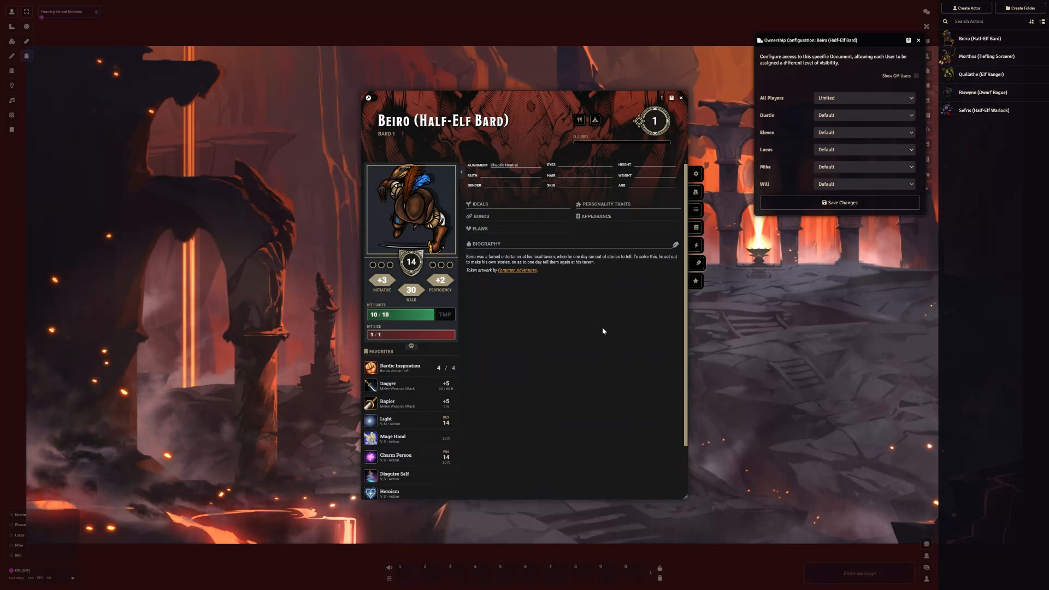
Try the Observer and Owner levels for All Players on Beiro alongside the character sheet's details, and return the level to Limited
left_click(878, 99)
left_click(833, 133)
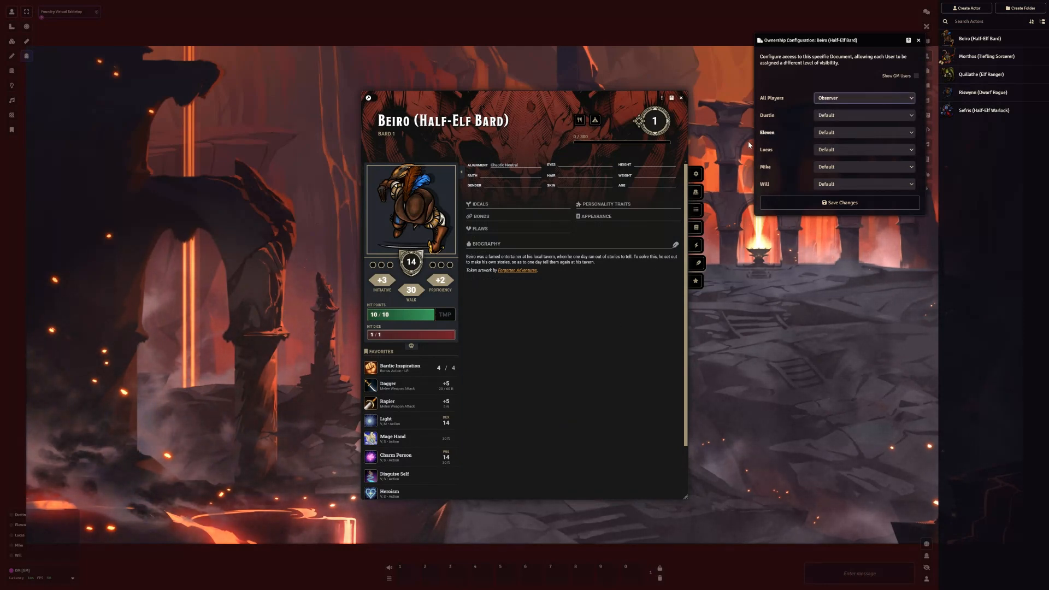
left_click(696, 173)
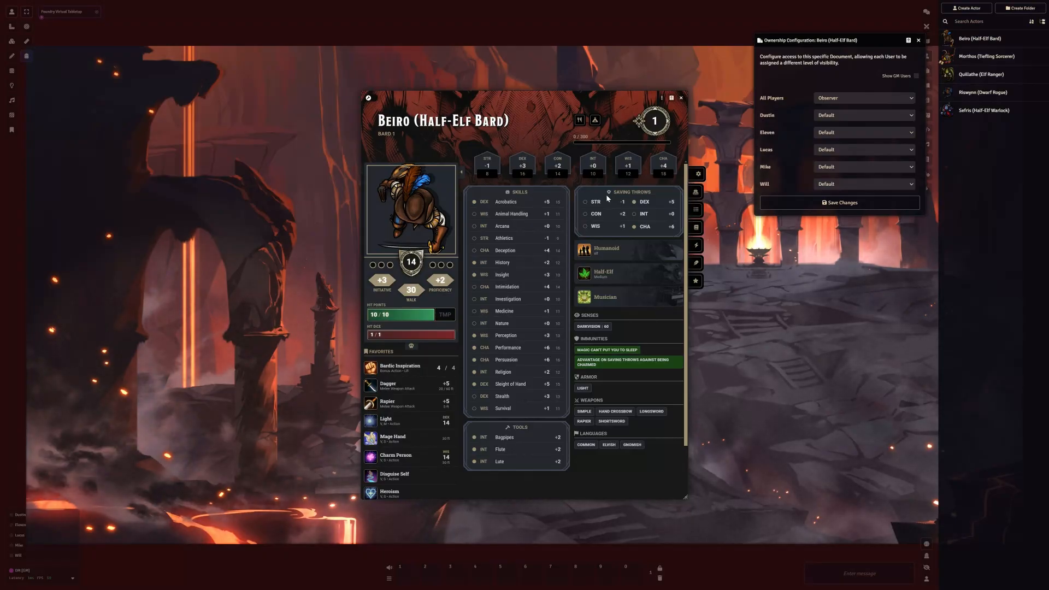
left_click(837, 99)
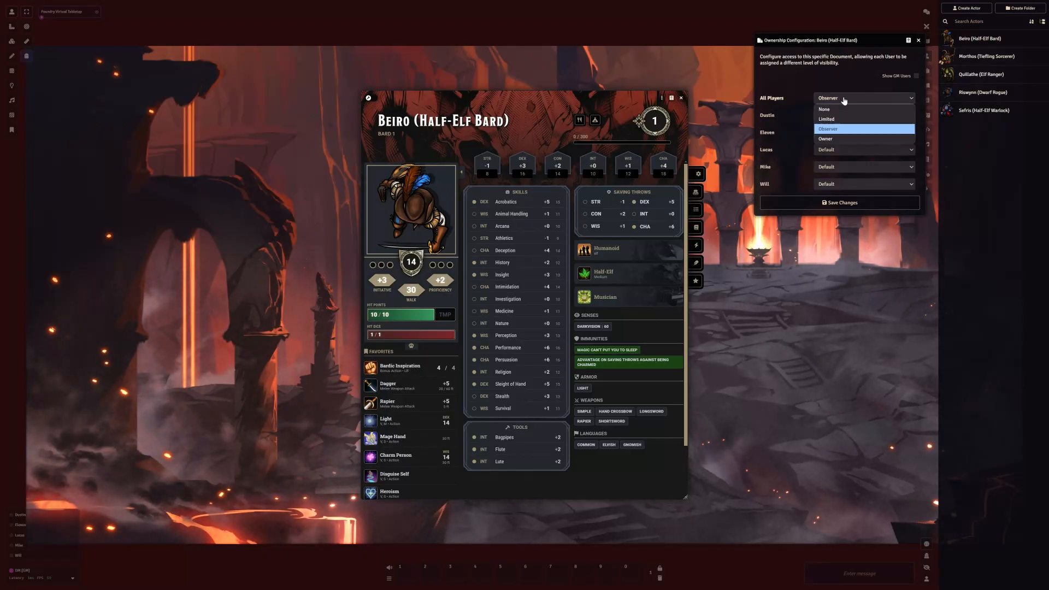
left_click(839, 140)
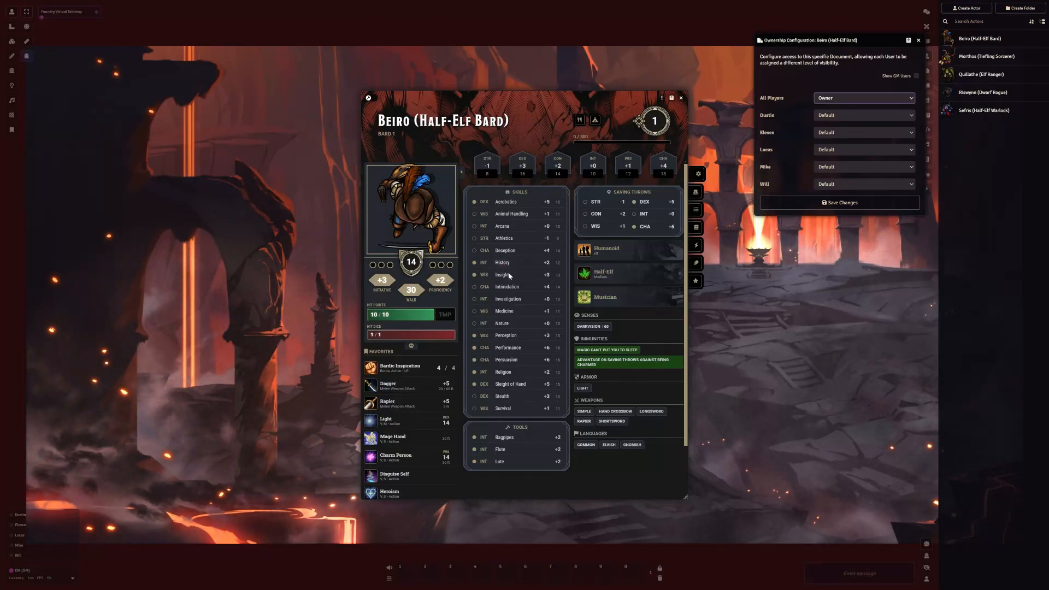
left_click(851, 99)
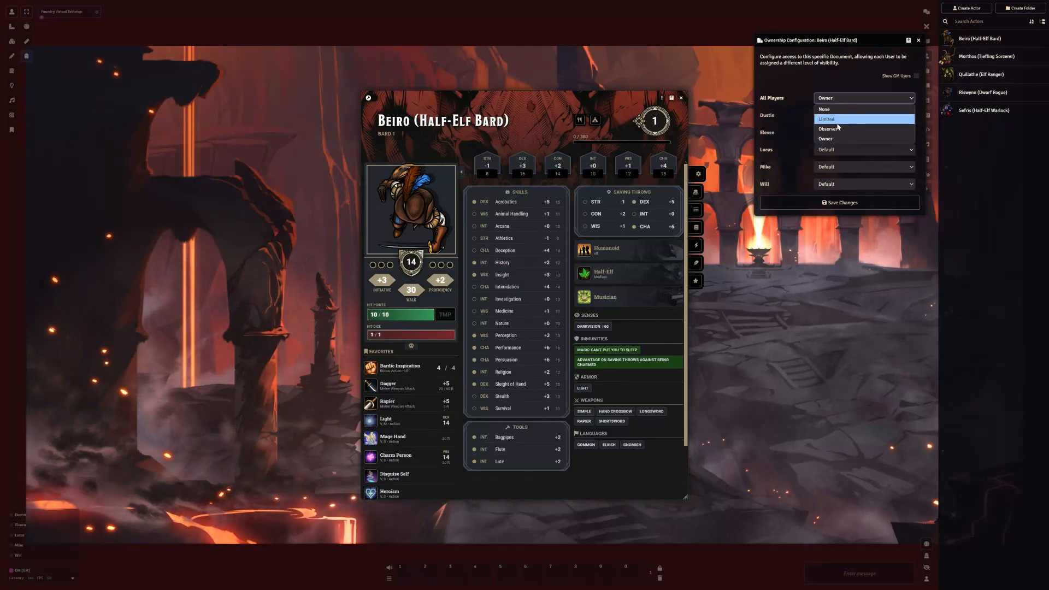
left_click(840, 118)
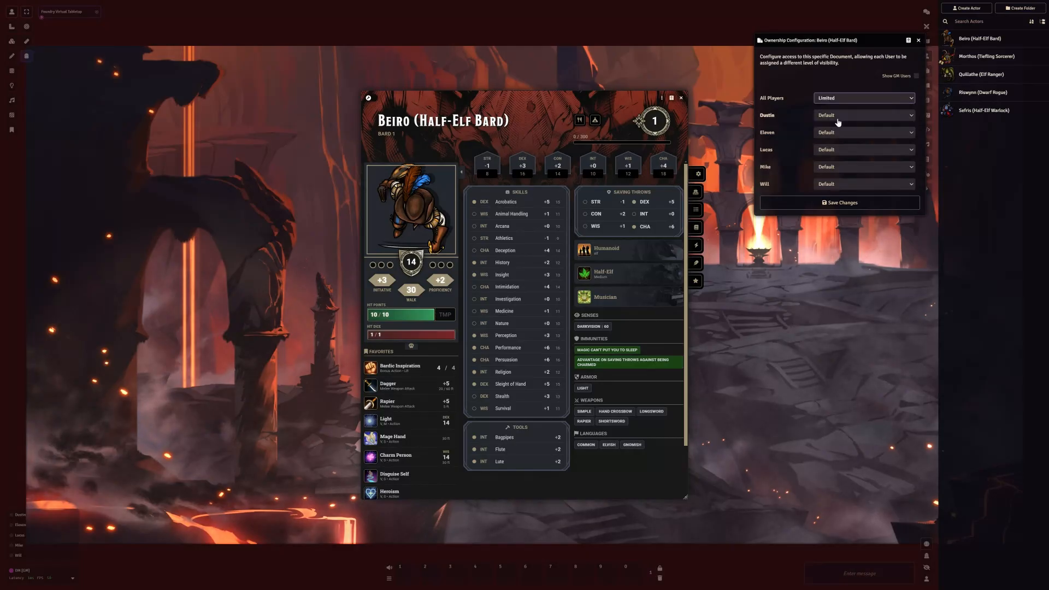
left_click(681, 98)
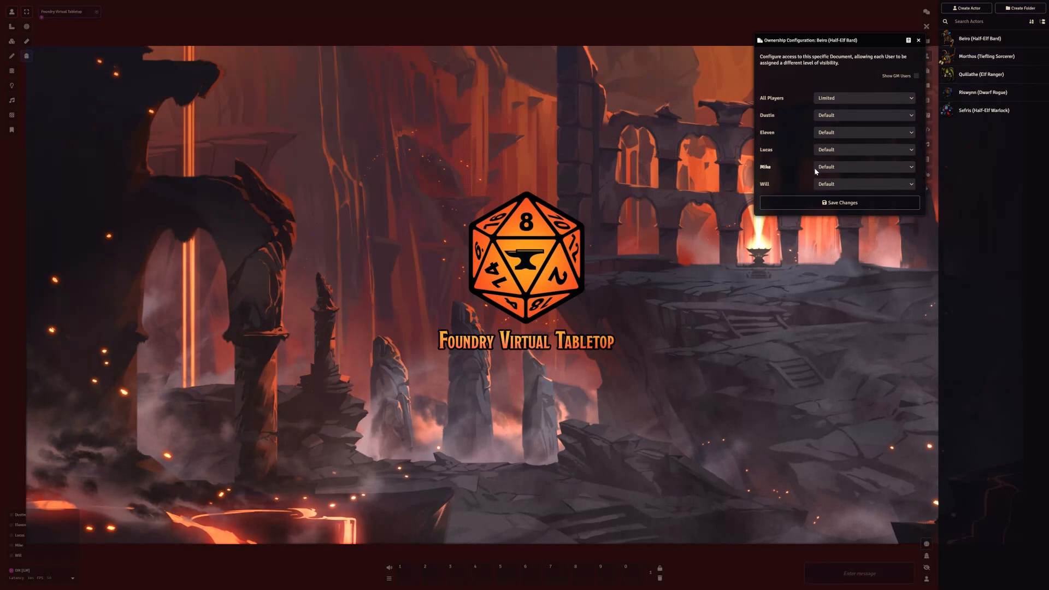
Make the fourth listed player Owner of Beiro (Half-Elf Bard) and save the ownership changes
left_click(843, 171)
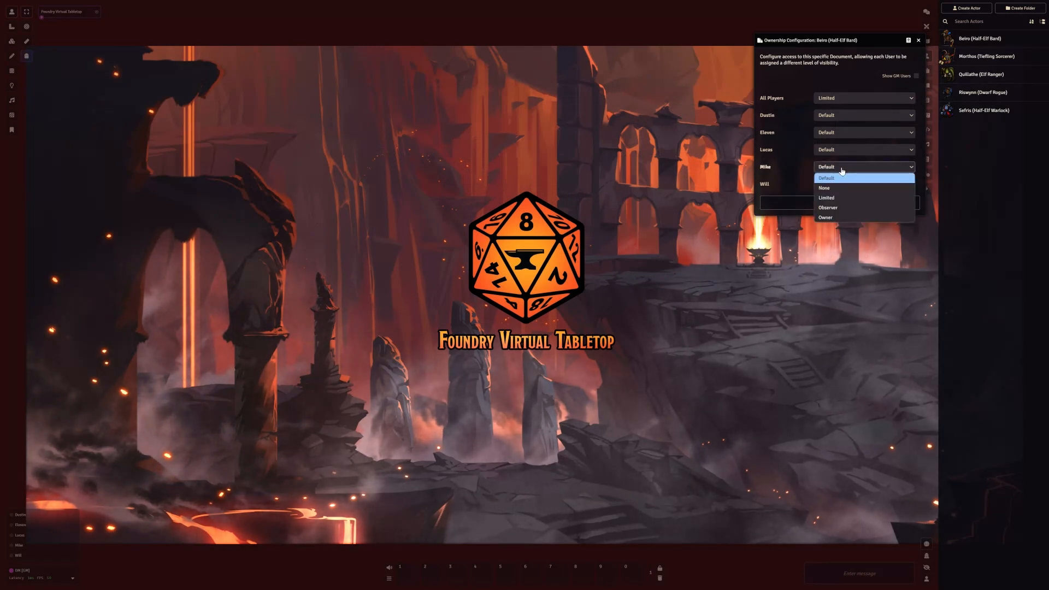
left_click(836, 218)
left_click(823, 203)
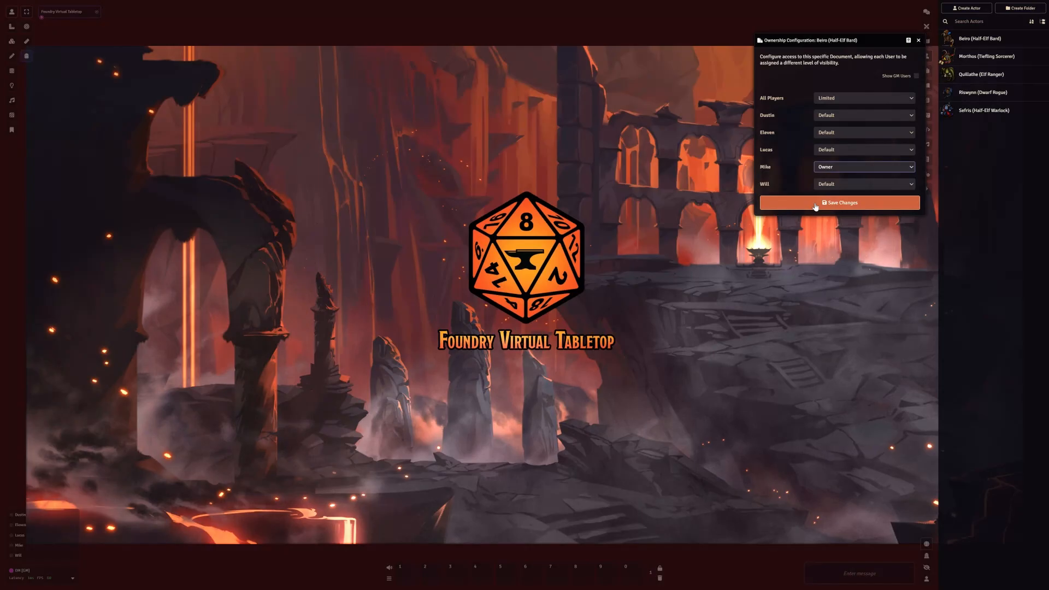
Configure ownership of Morthos (Tiefling Sorcerer) with the second listed player as Owner and All Players as Limited, and save it
right_click(977, 62)
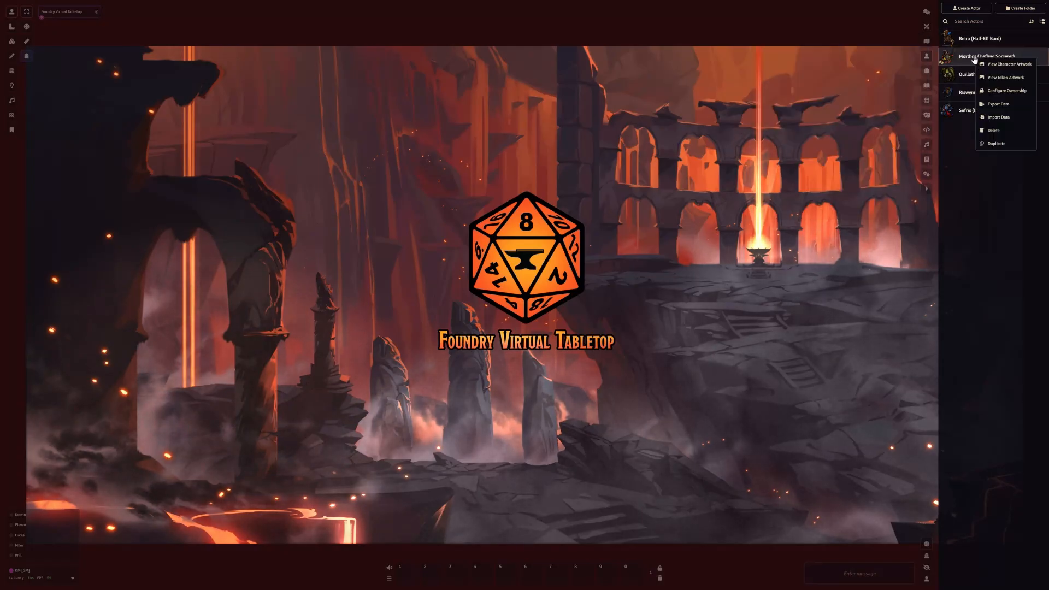
left_click(1001, 92)
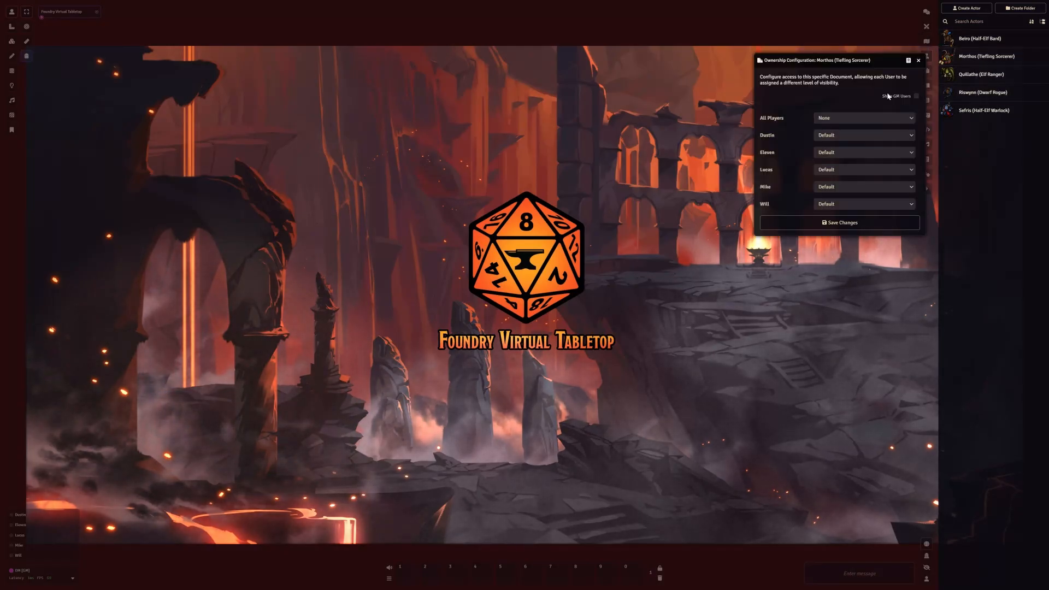
left_click(842, 153)
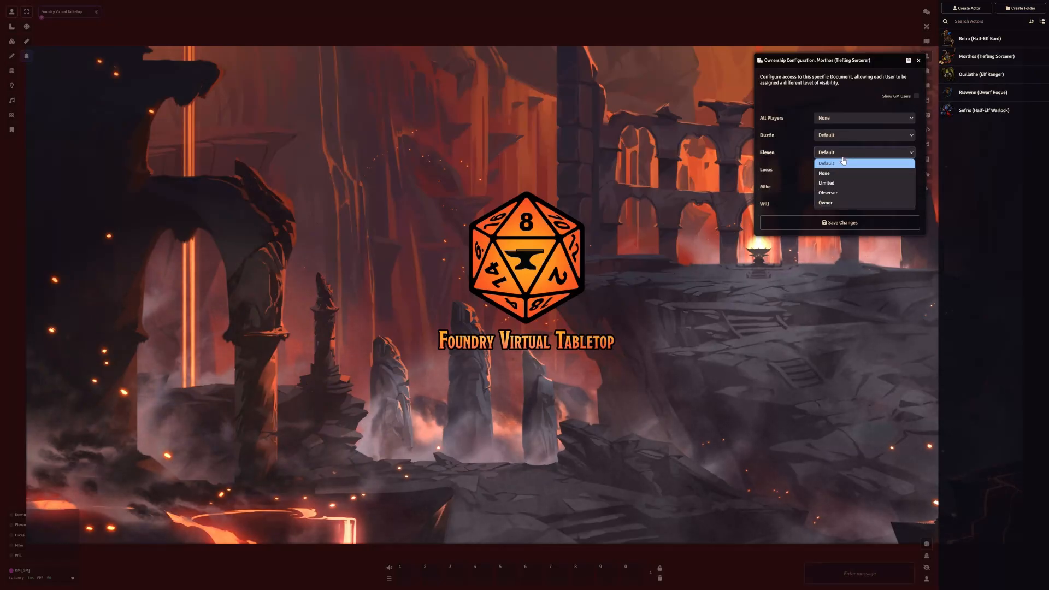
left_click(841, 202)
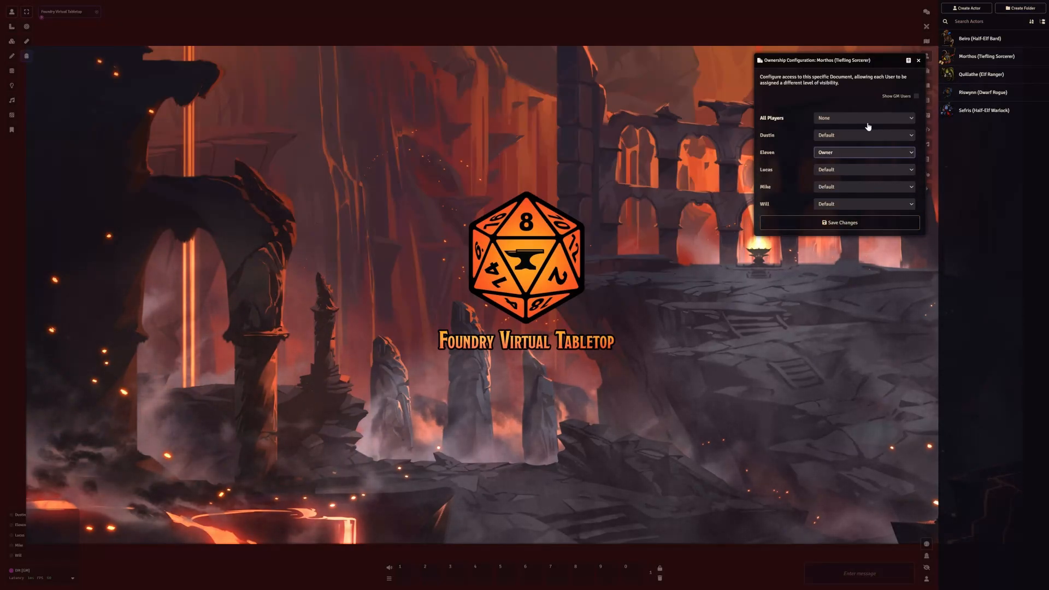
left_click(846, 118)
left_click(844, 141)
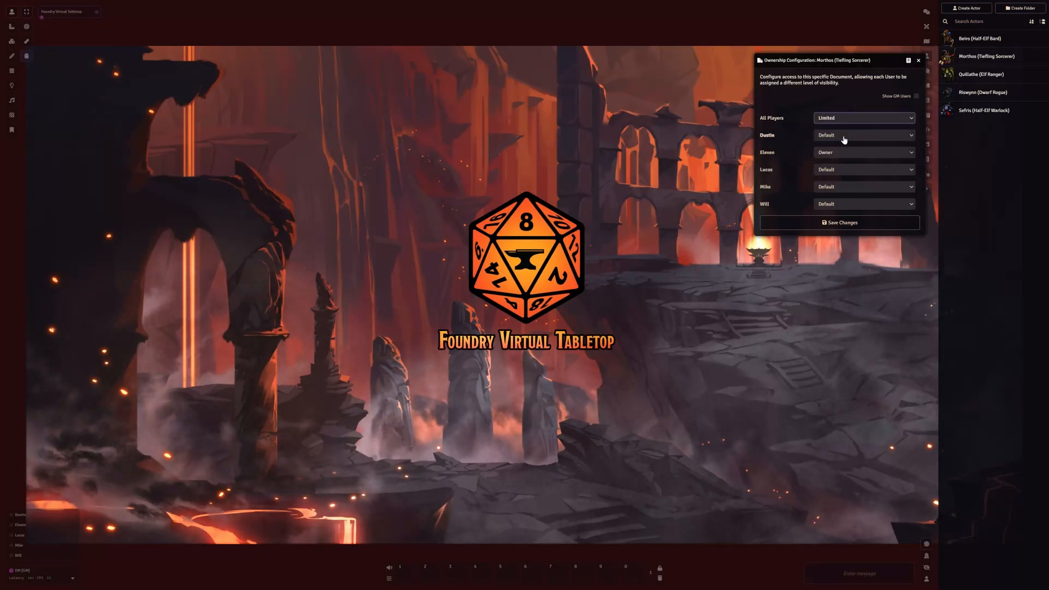
left_click(809, 223)
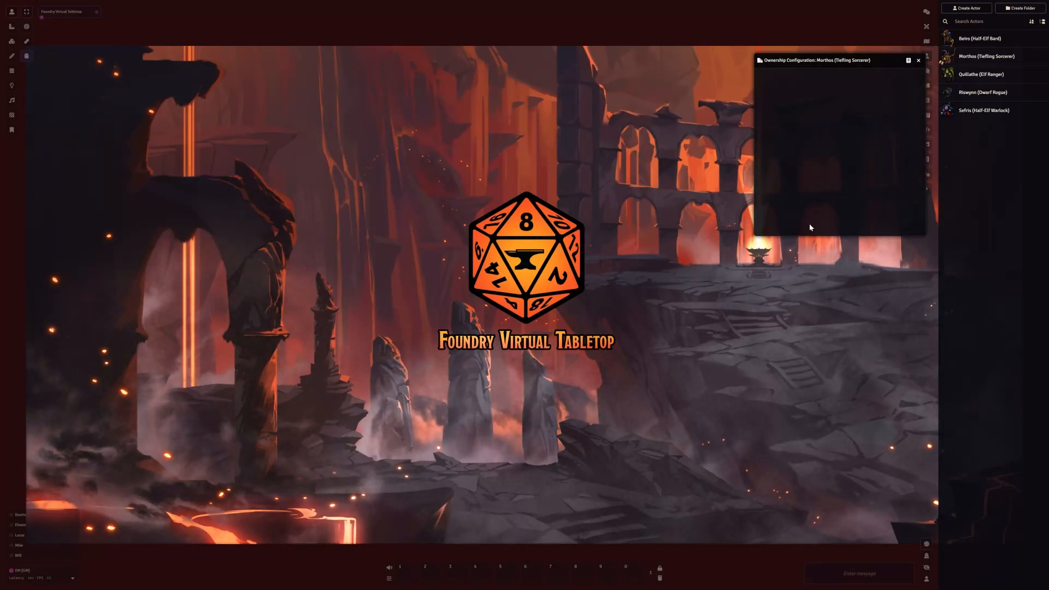
Make the third listed player Owner of Quillathe (Elf Ranger) and save the ownership changes
right_click(978, 81)
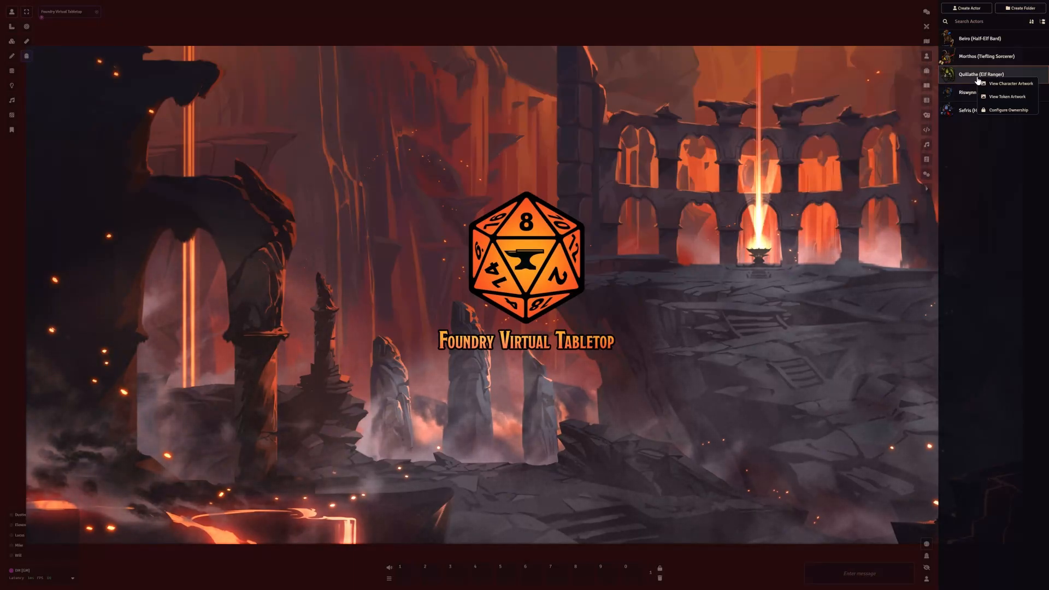
left_click(998, 111)
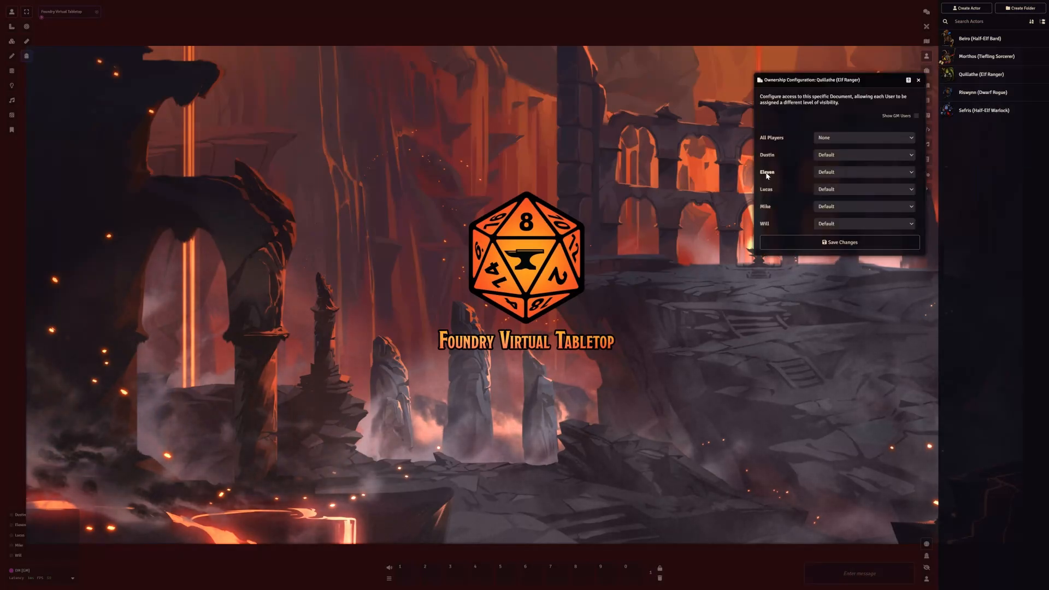
left_click(845, 189)
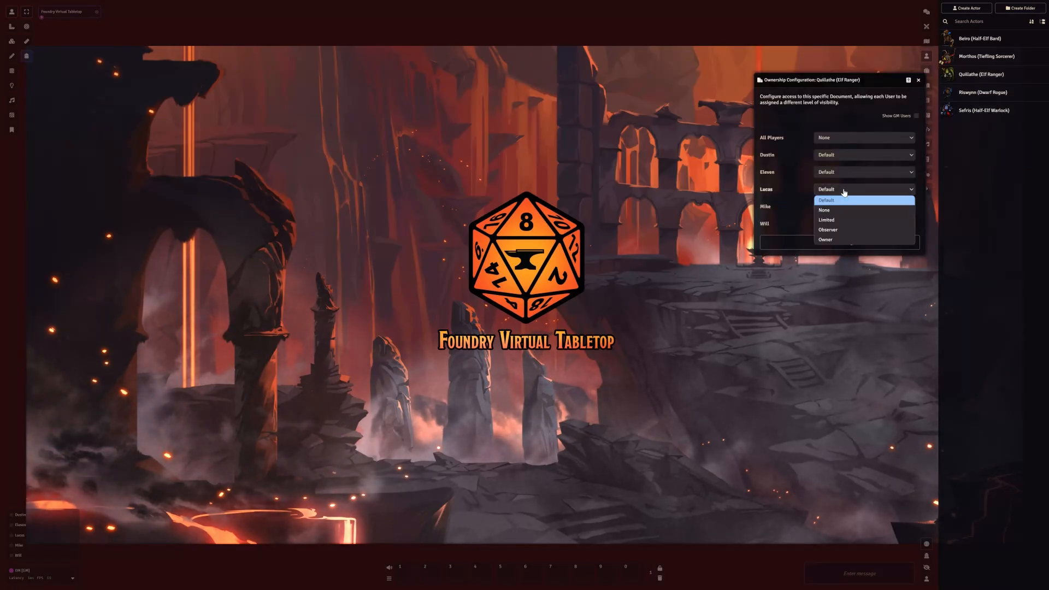
left_click(837, 240)
left_click(844, 138)
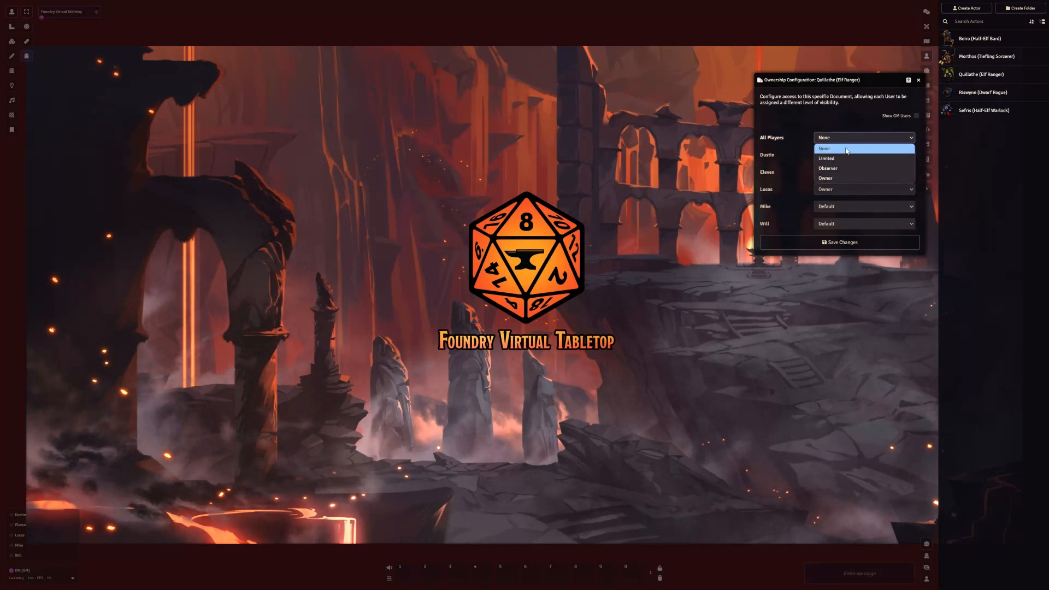
left_click(846, 149)
left_click(831, 242)
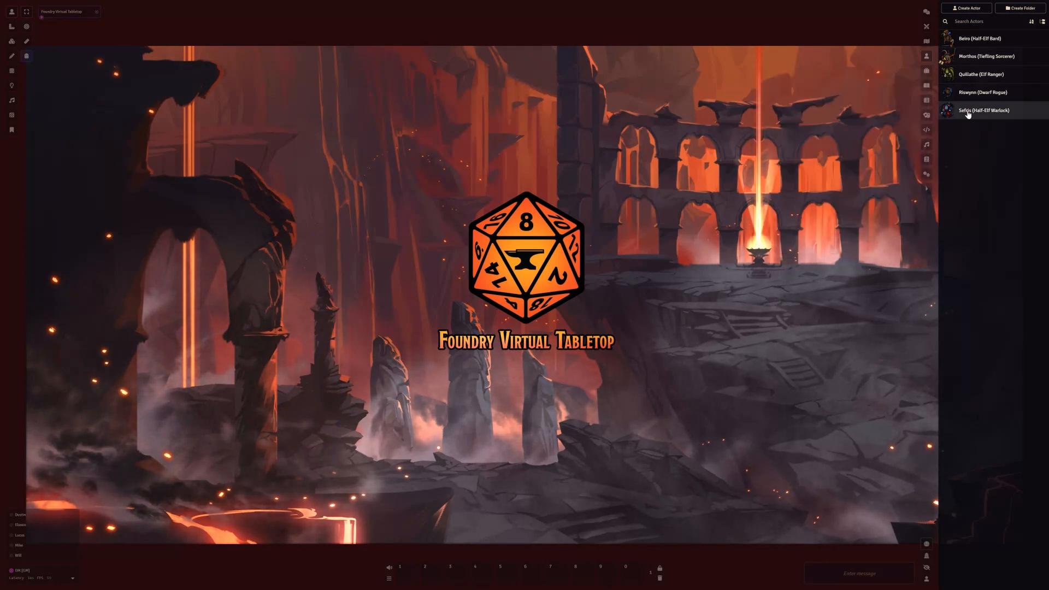
Configure ownership of Riswynn (Dwarf Rogue) with the first listed player as Owner and All Players as Limited, and save it
right_click(973, 94)
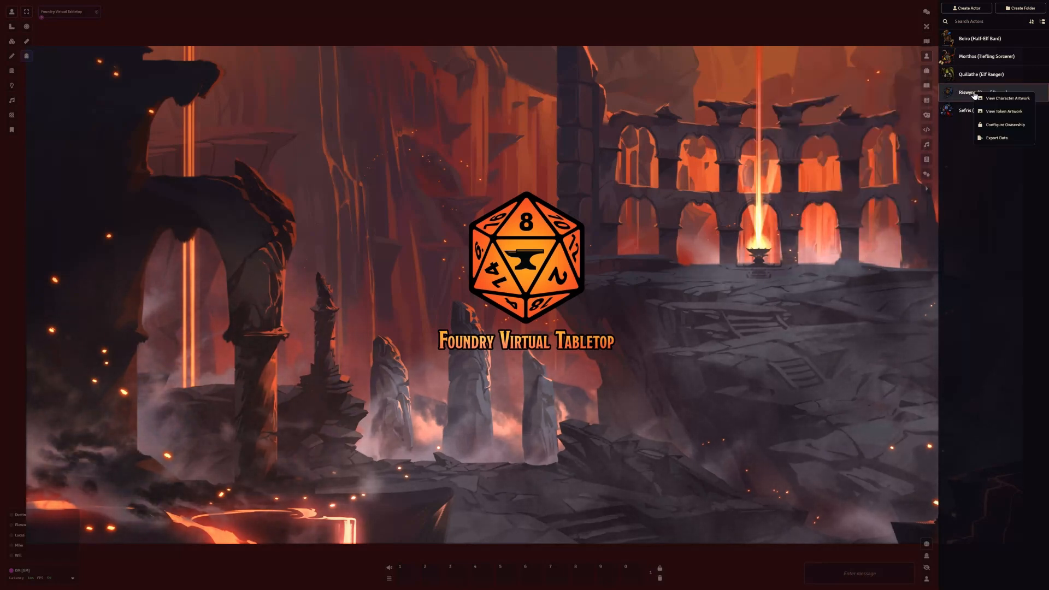
left_click(1005, 125)
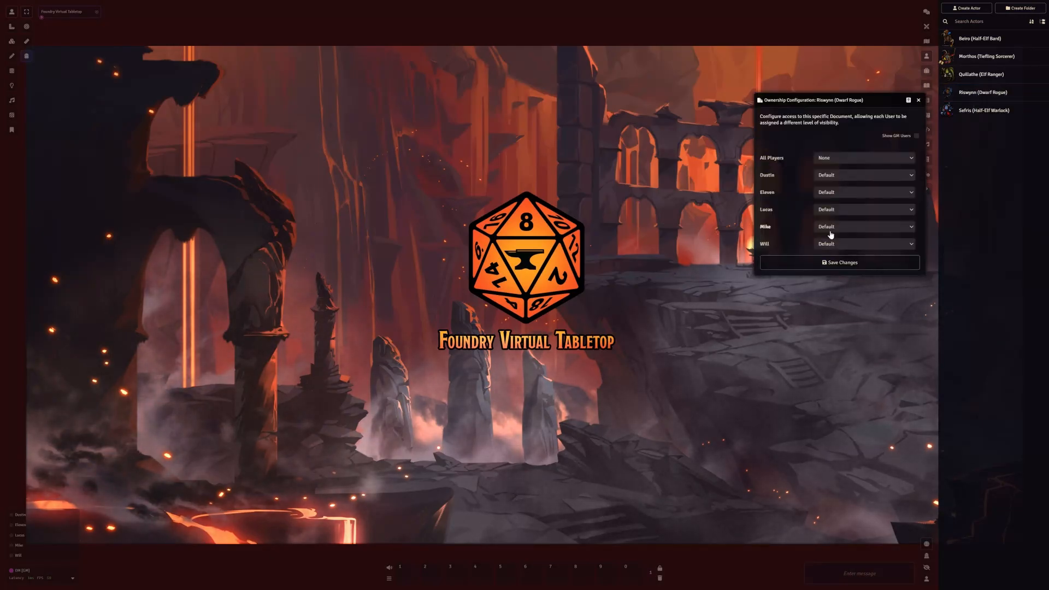
left_click(836, 174)
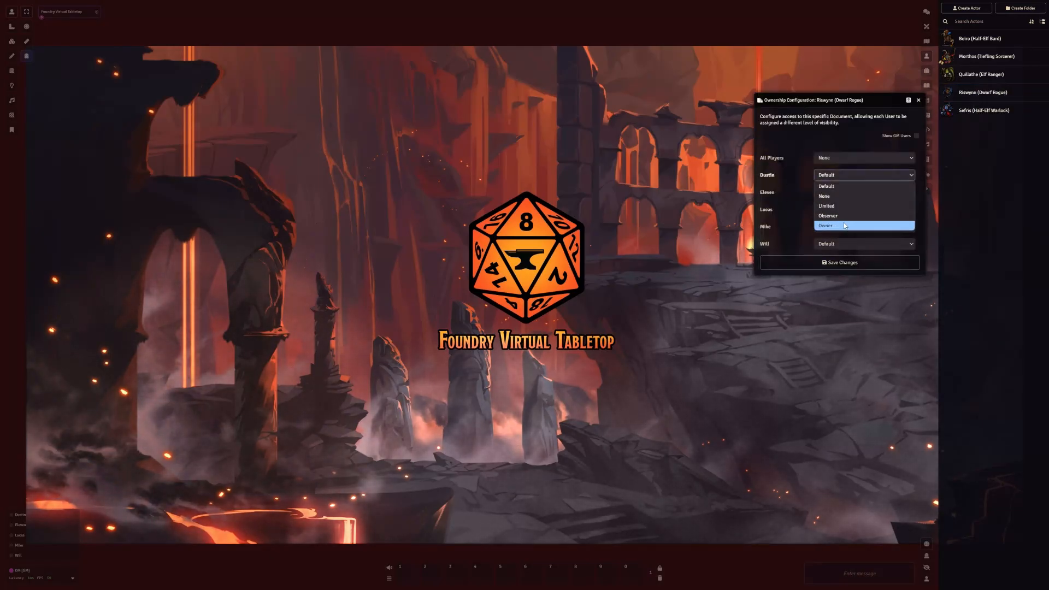
left_click(842, 224)
left_click(843, 156)
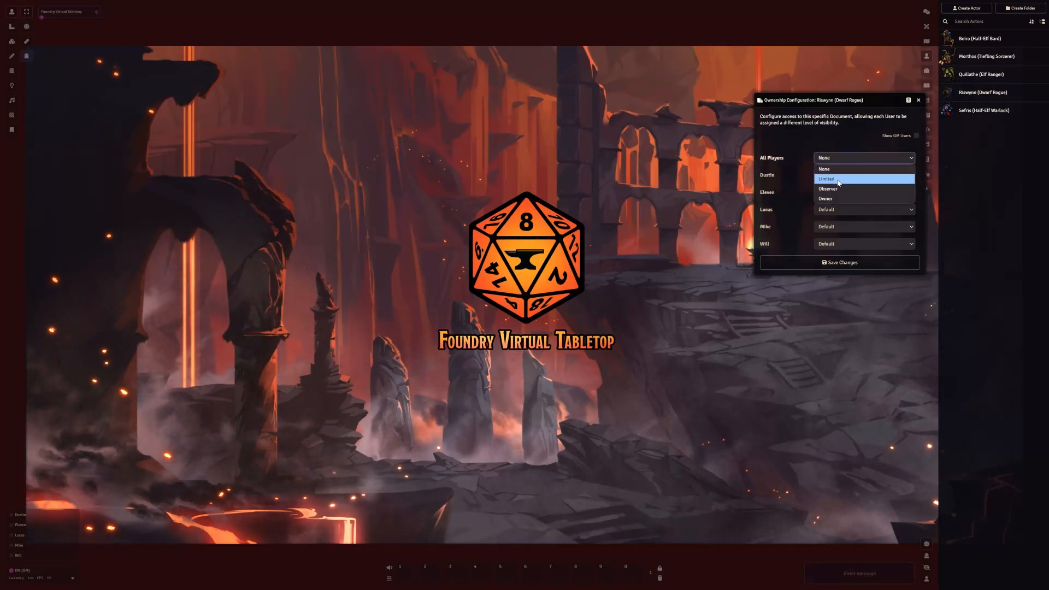
left_click(842, 172)
left_click(828, 264)
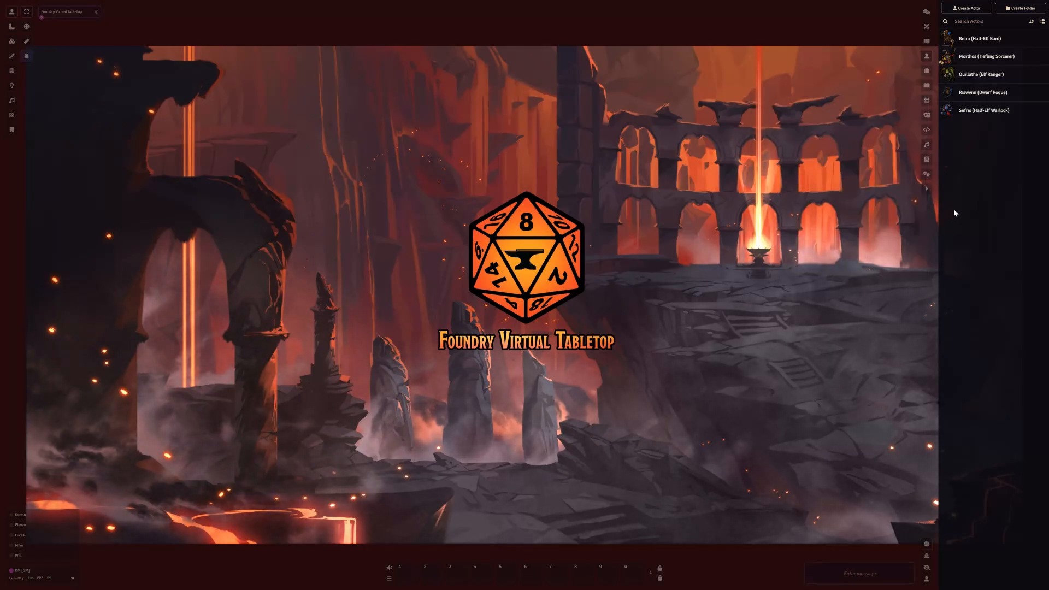
Make the fifth listed player Owner of Sefris (Half-Elf Warlock), set All Players to Limited, and save the ownership changes
right_click(983, 112)
left_click(1006, 142)
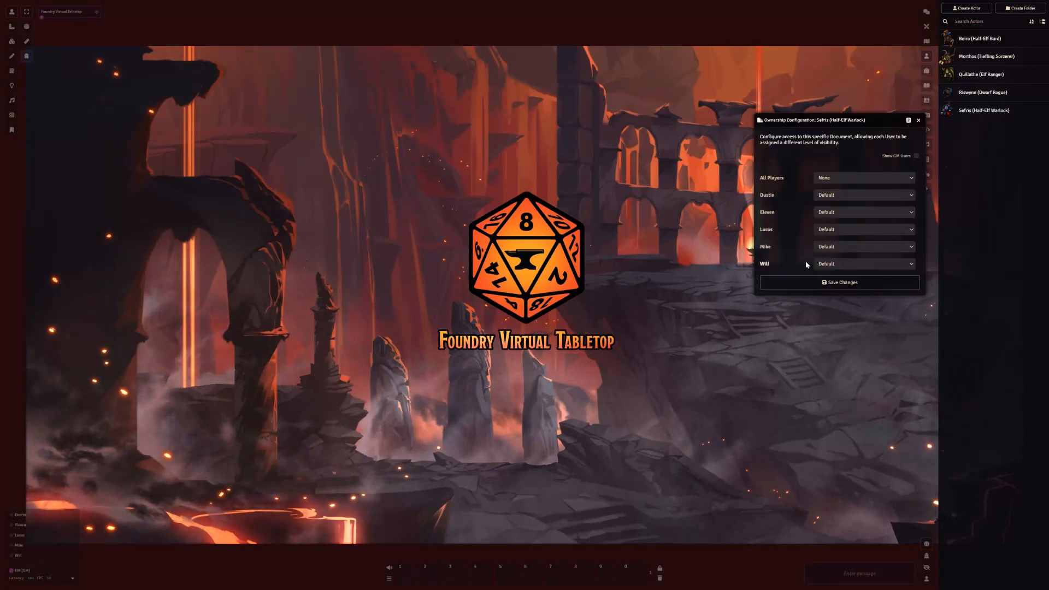
left_click(832, 266)
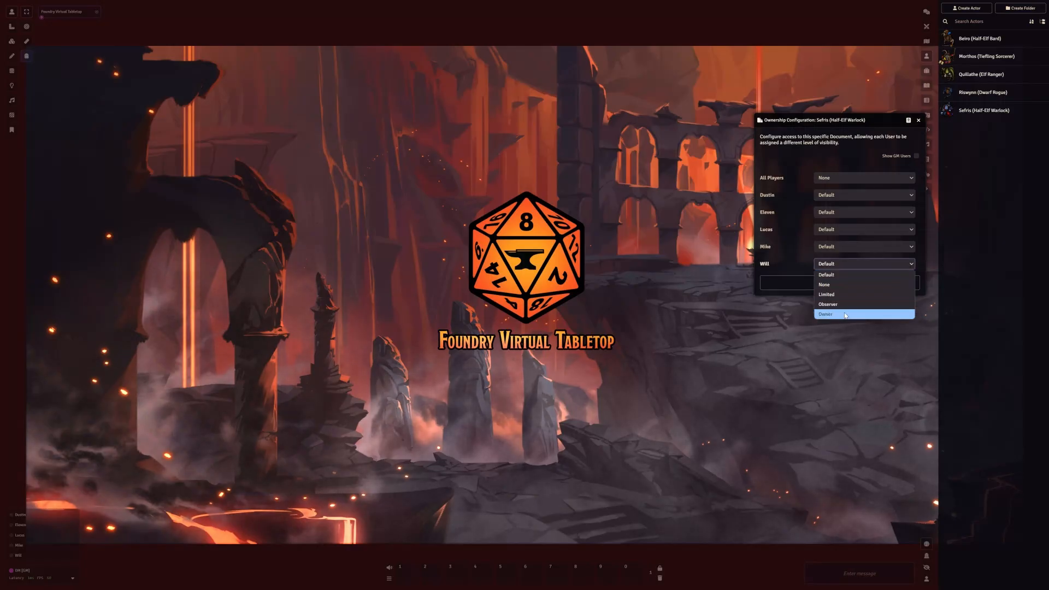
left_click(845, 314)
left_click(862, 178)
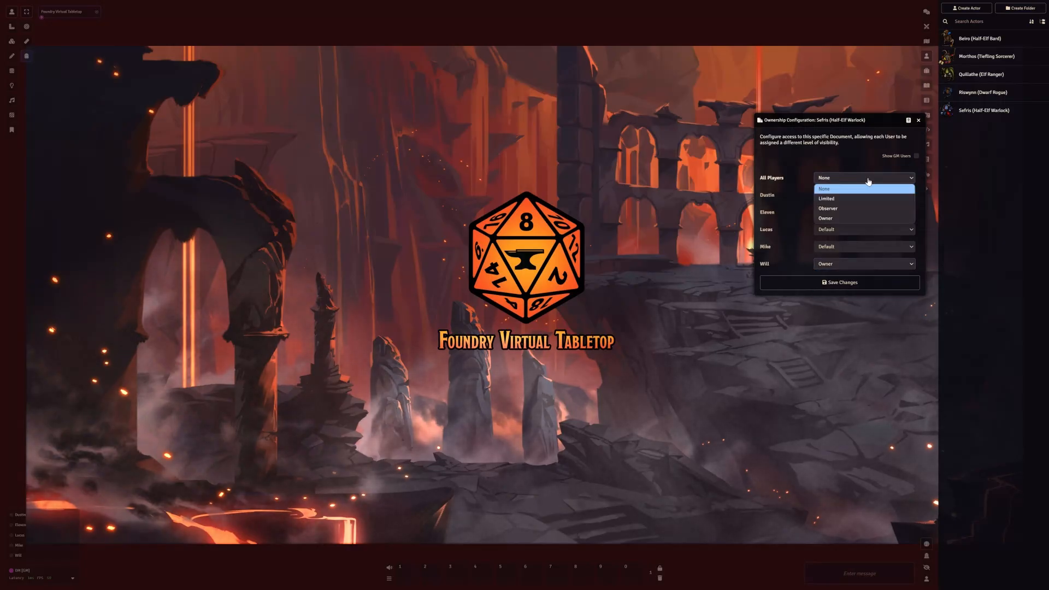
left_click(862, 199)
left_click(814, 284)
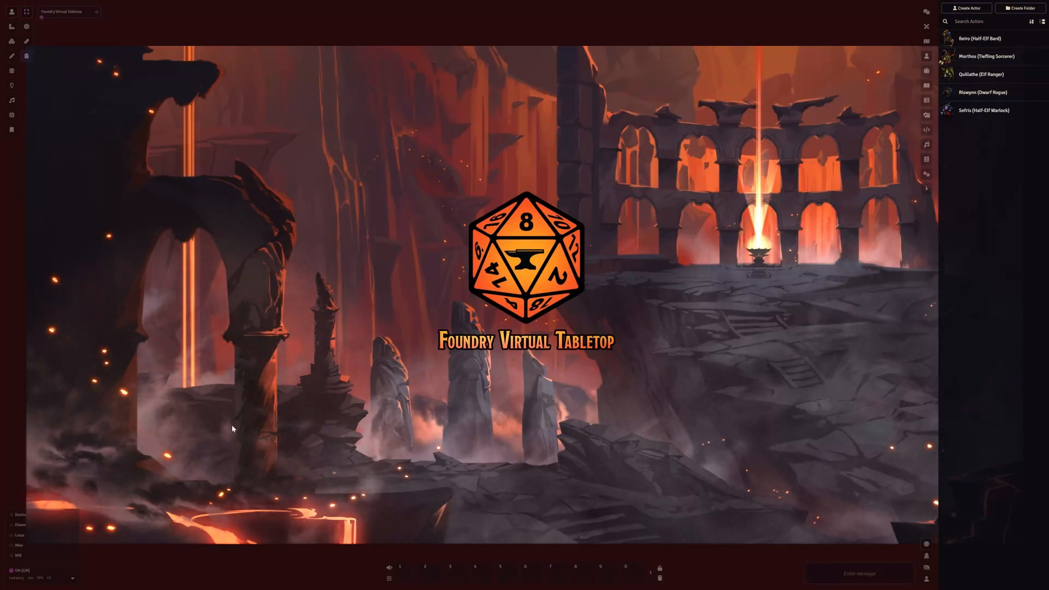
Open the first listed player's user configuration and change the player color to the lighter pink #e26e95
right_click(19, 517)
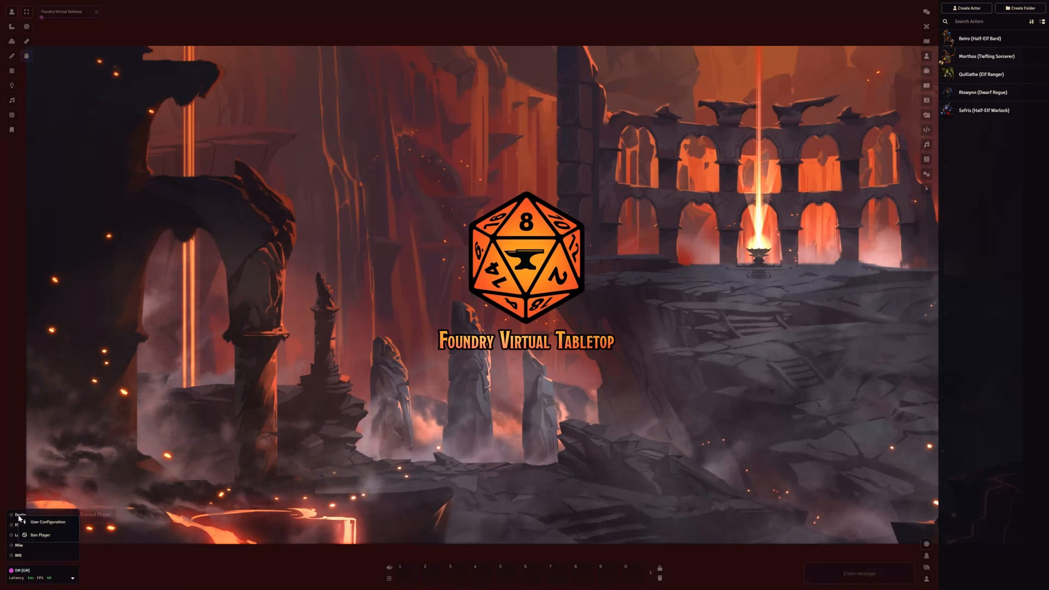
left_click(45, 523)
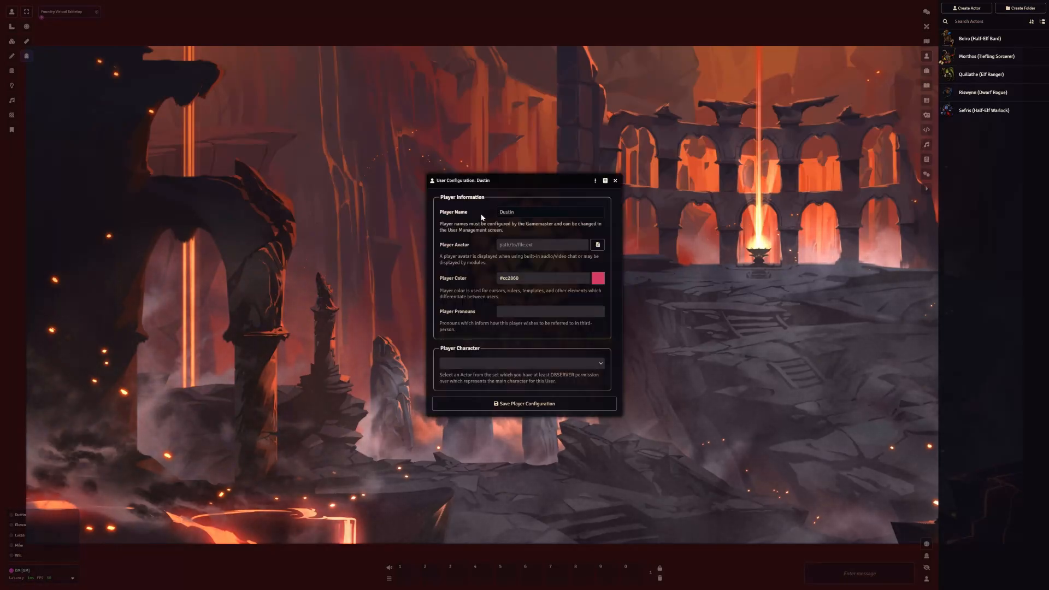
left_click_drag(501, 182, 481, 146)
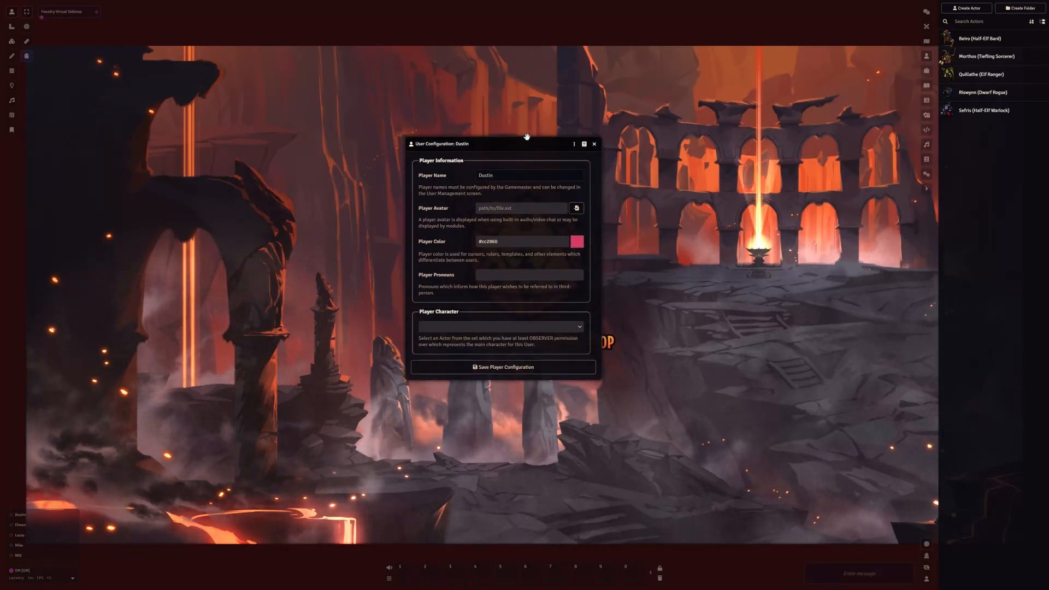
left_click_drag(510, 147, 547, 150)
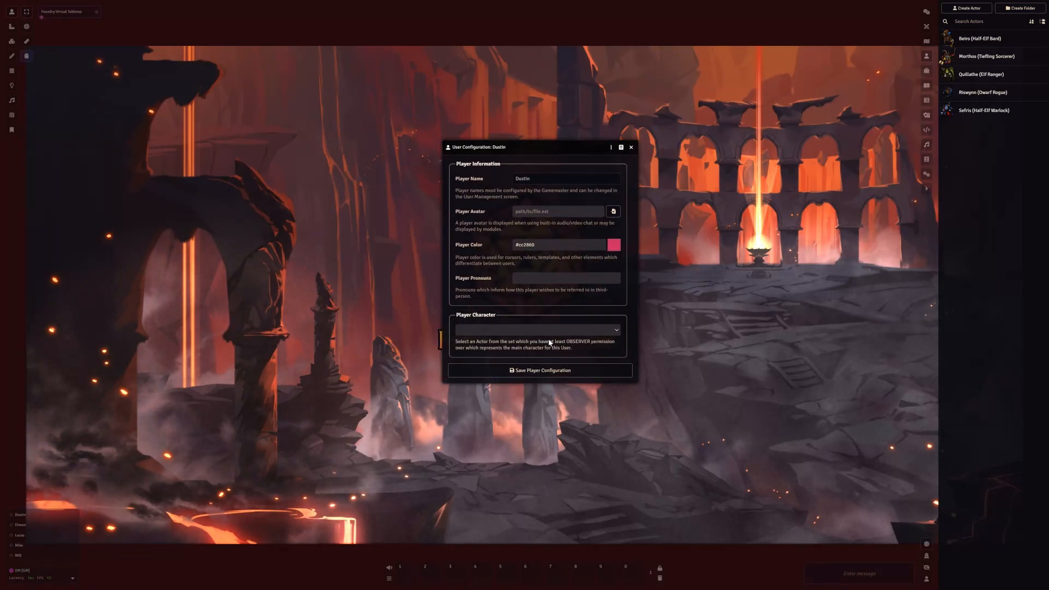
left_click(615, 249)
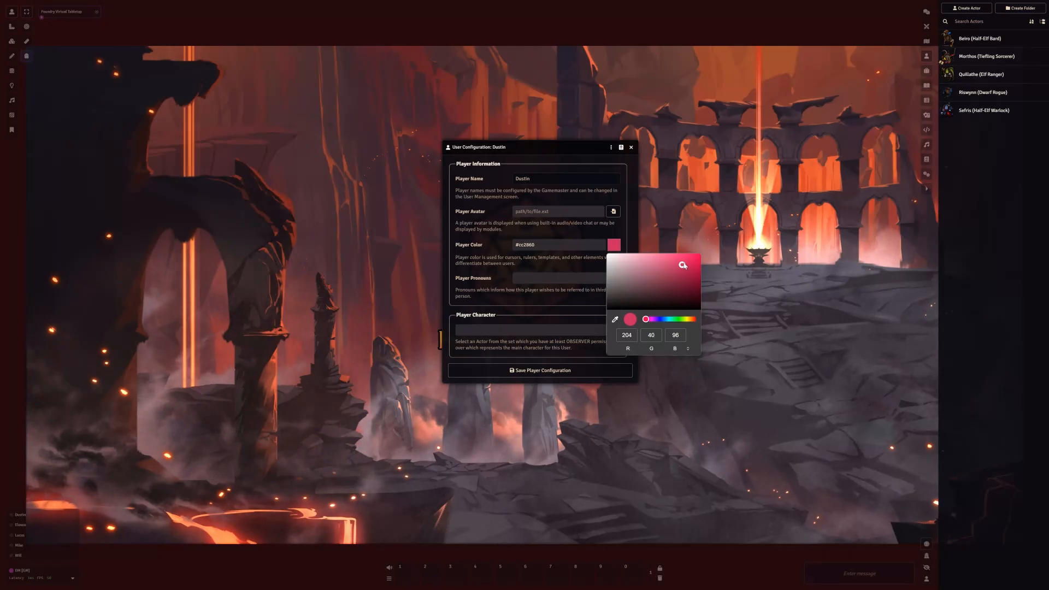
left_click(689, 350)
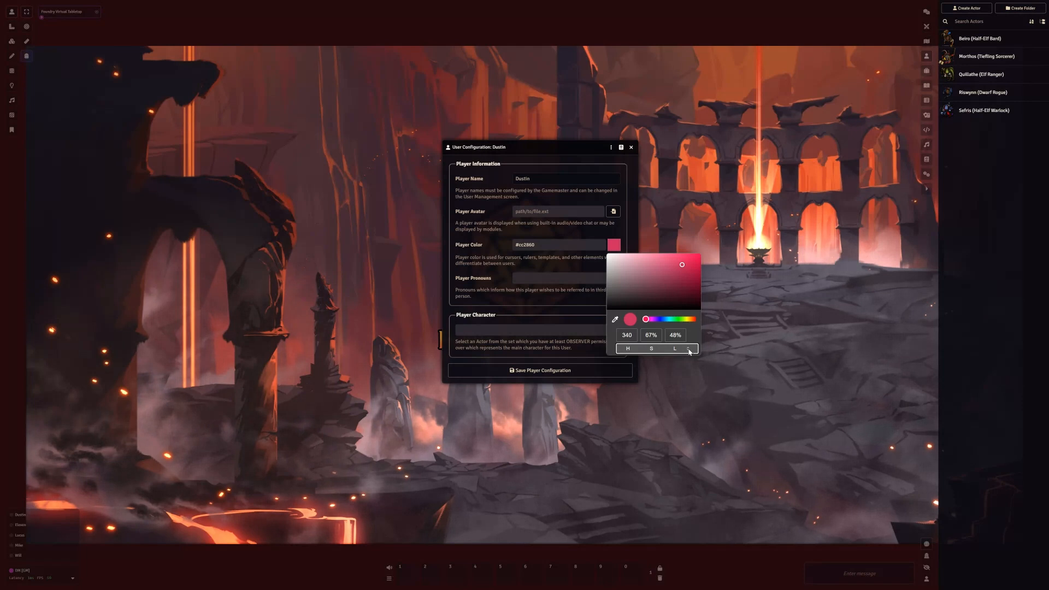
left_click(689, 351)
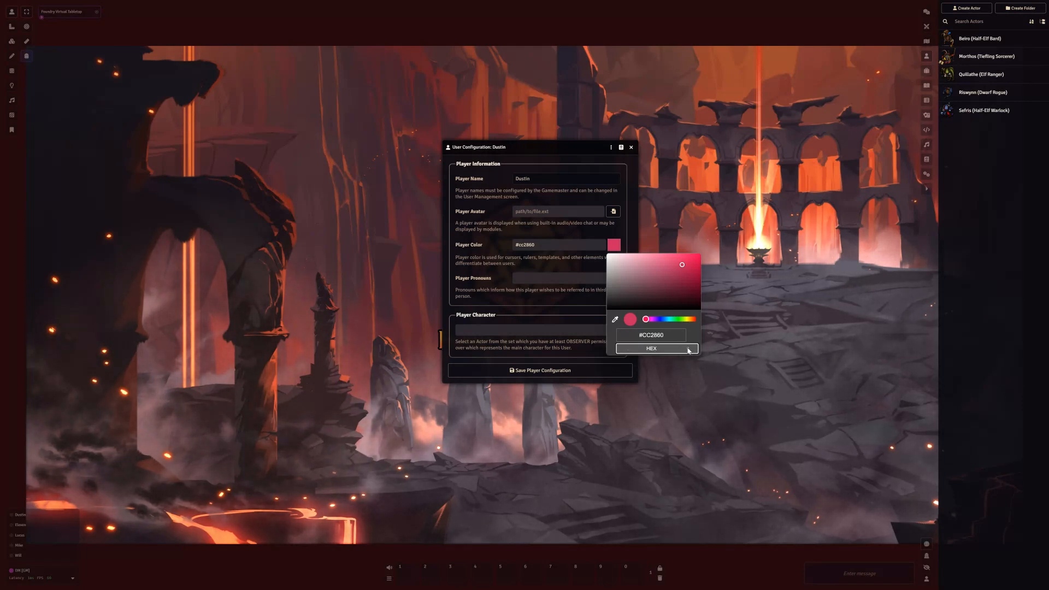
left_click(689, 351)
mouse_move(682, 265)
left_mouse_down()
mouse_move(628, 274)
mouse_move(637, 284)
mouse_move(656, 262)
left_mouse_up()
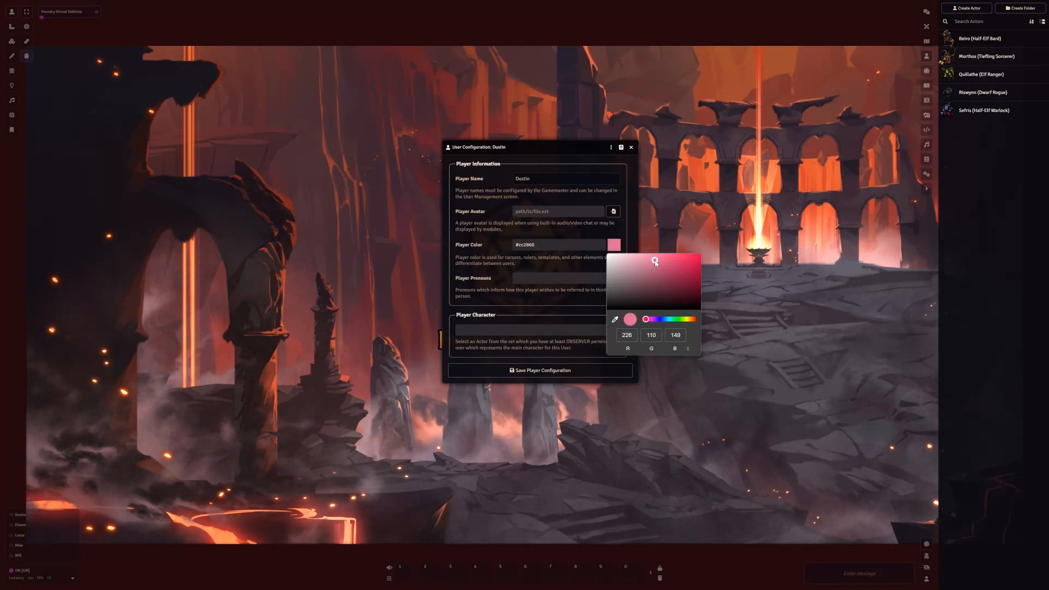
left_click(505, 262)
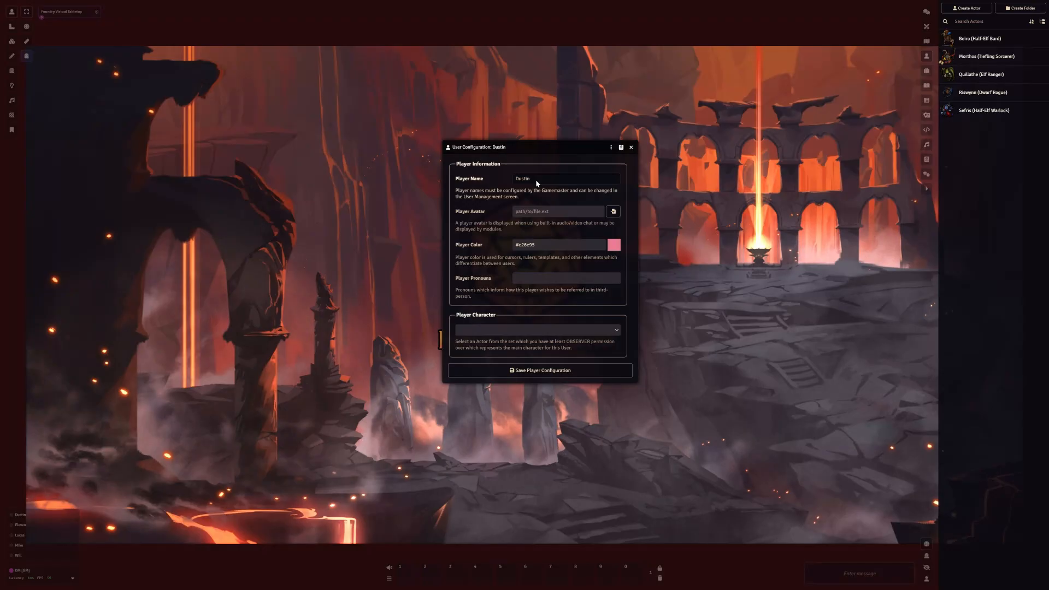
View the avatar image browser without choosing a file, and save Riswynn (Dwarf Rogue) as the first listed player's character
left_click(613, 212)
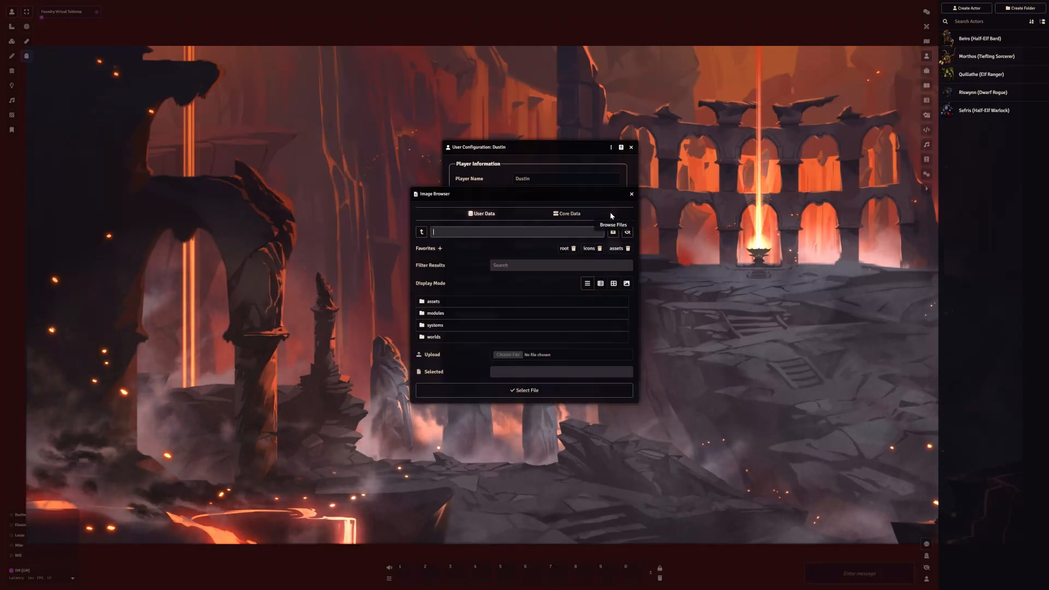
left_click(632, 194)
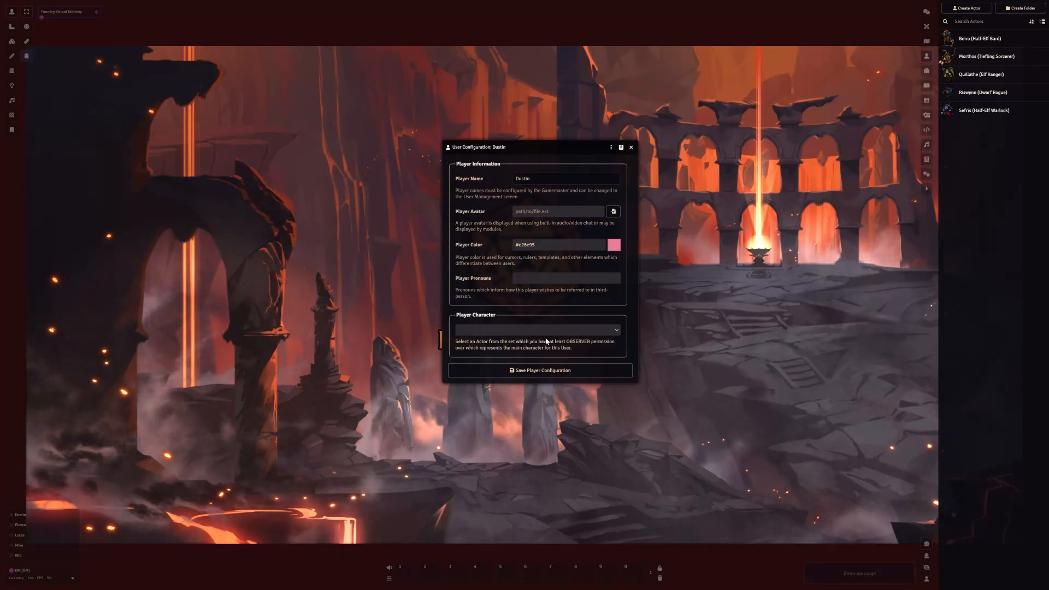
left_click(585, 334)
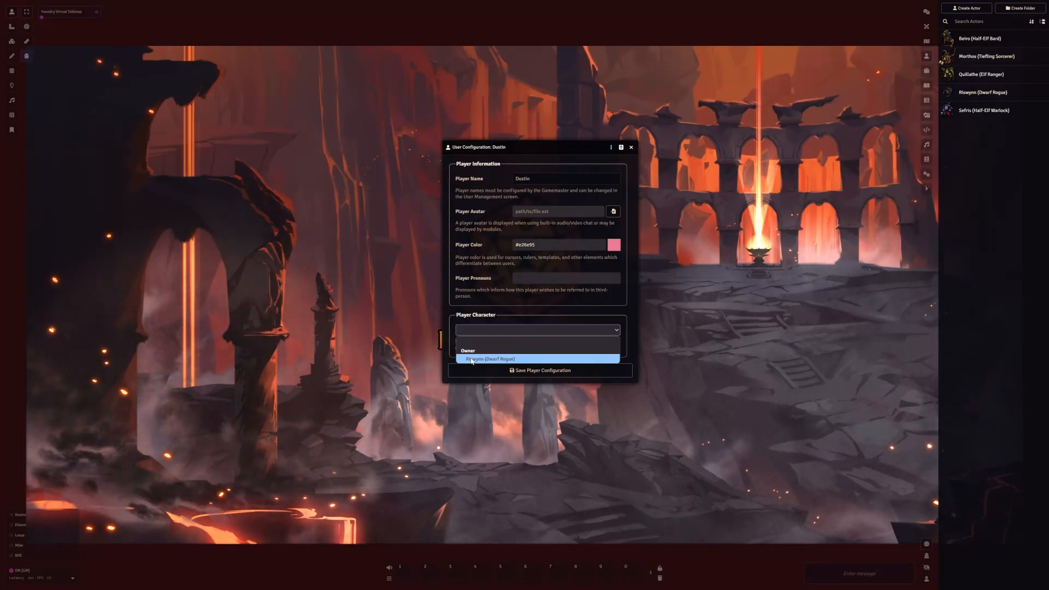
left_click(509, 360)
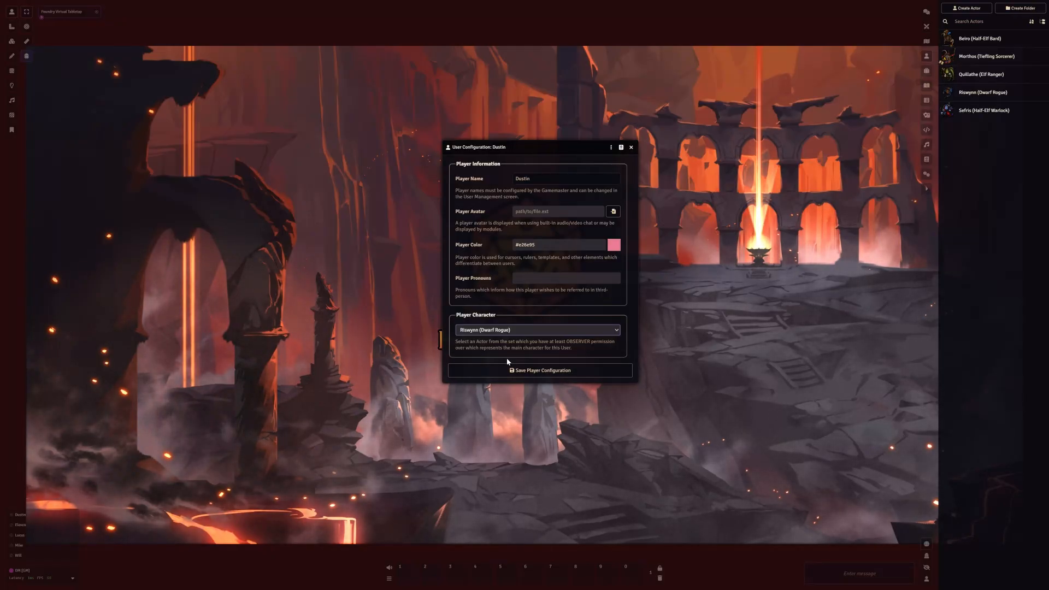
left_click(542, 372)
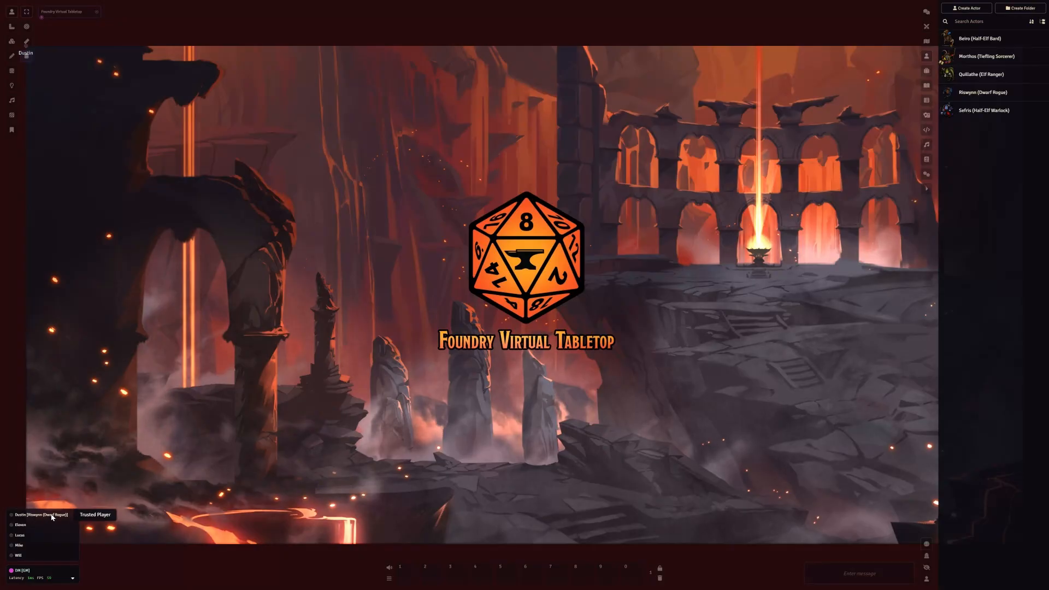
Rename the Riswynn (Dwarf Rogue) actor to Riswynn on its character sheet and reopen the sheet to check the name
left_click(979, 93)
left_click(370, 97)
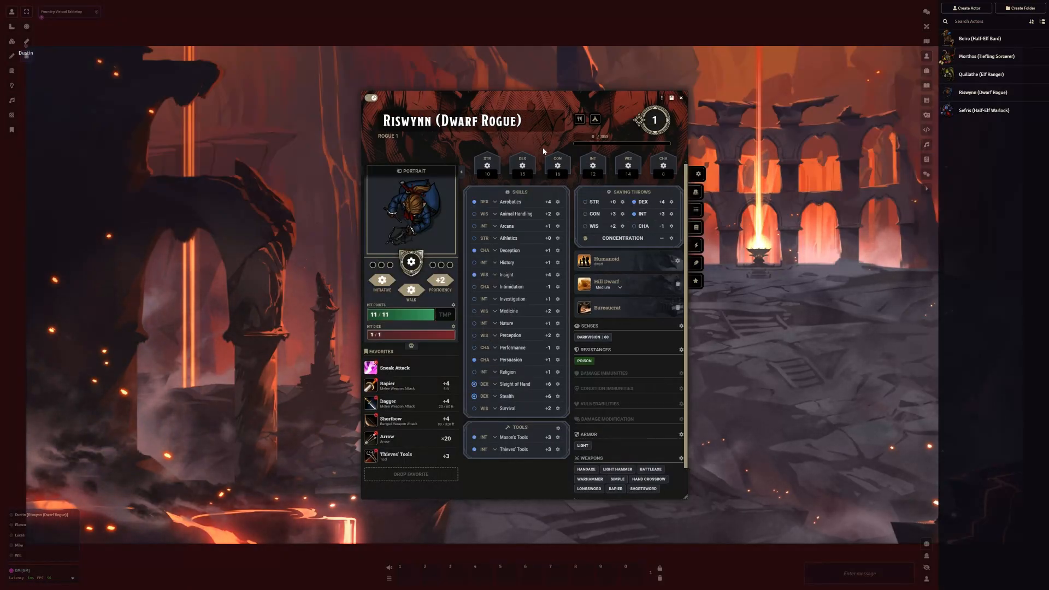
left_click(533, 120)
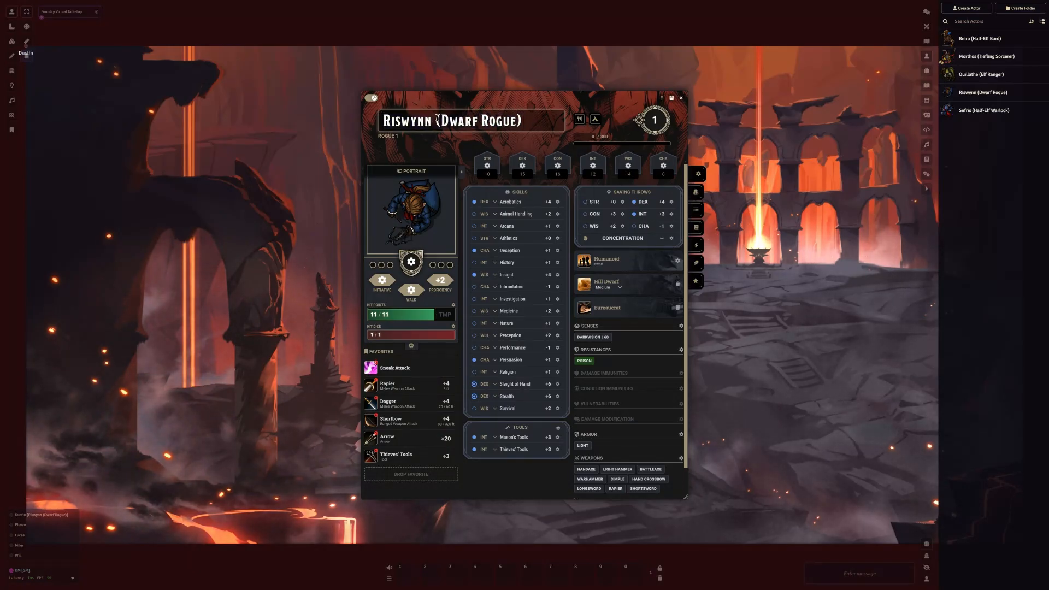
left_click_drag(521, 118, 435, 122)
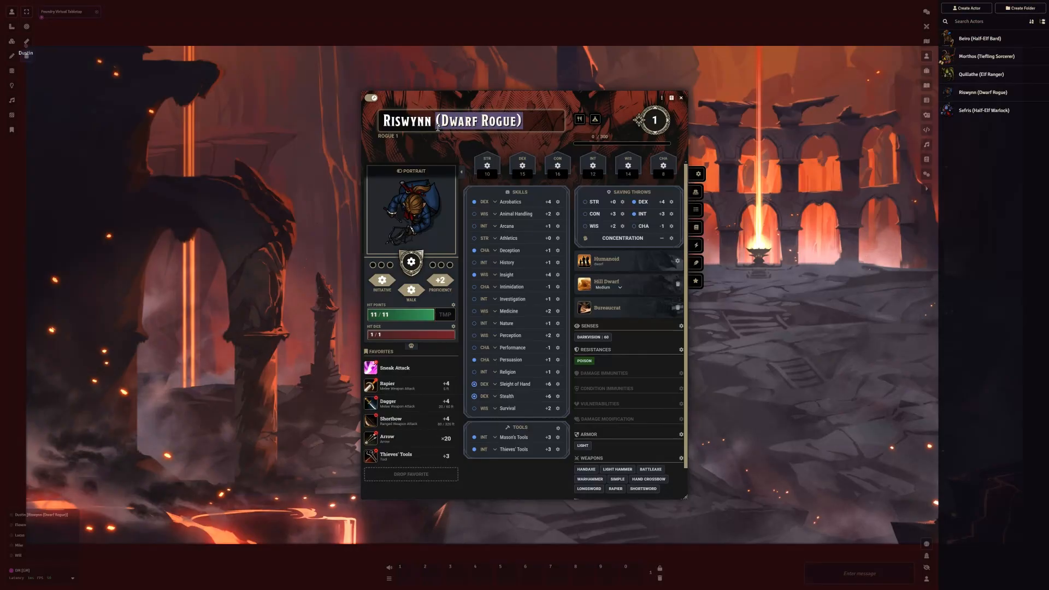
key("BackSpace")
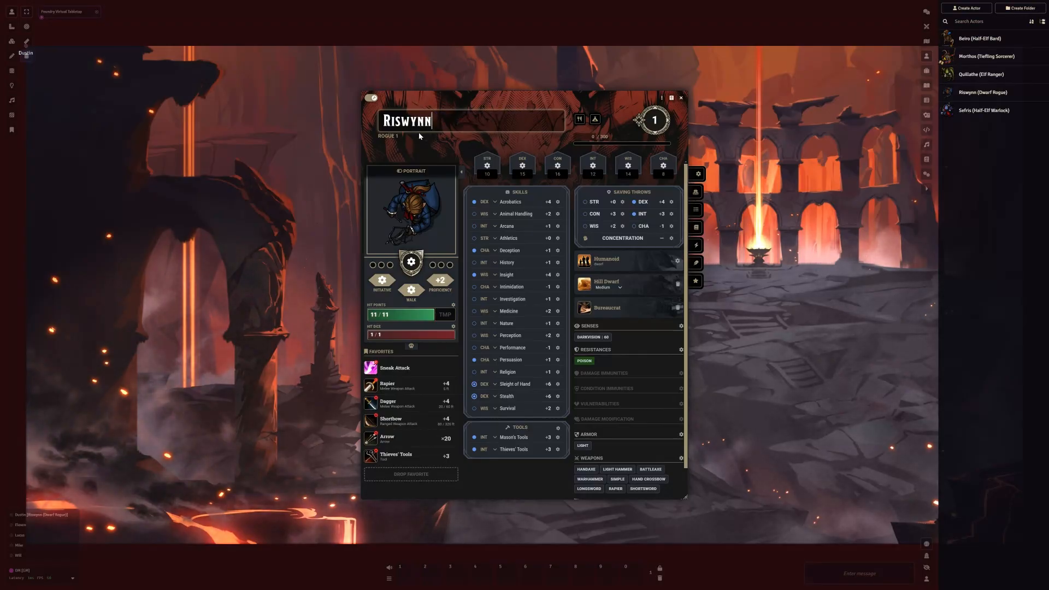
left_click(373, 98)
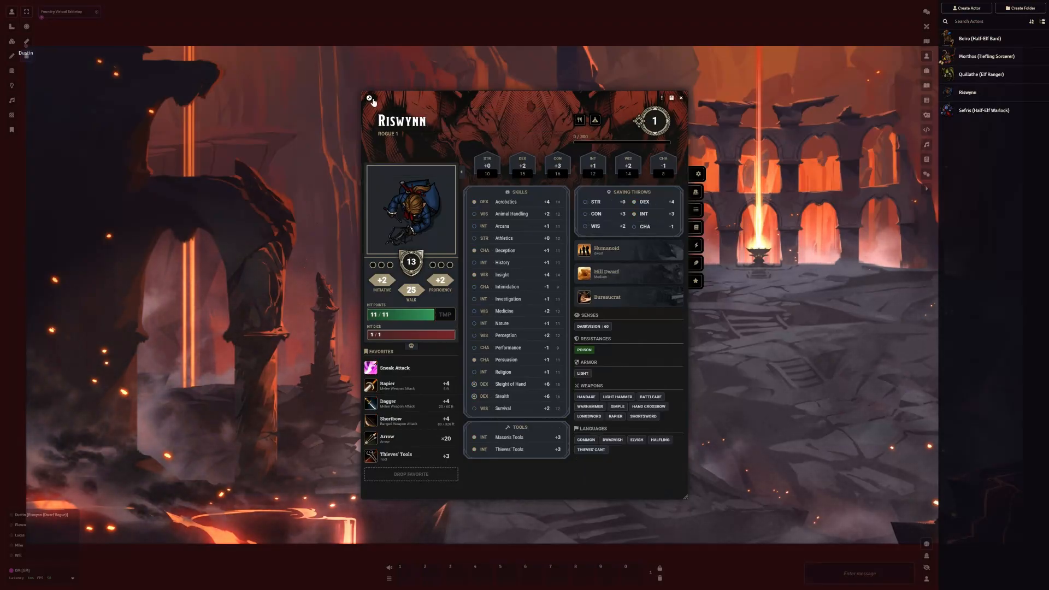
left_click(681, 97)
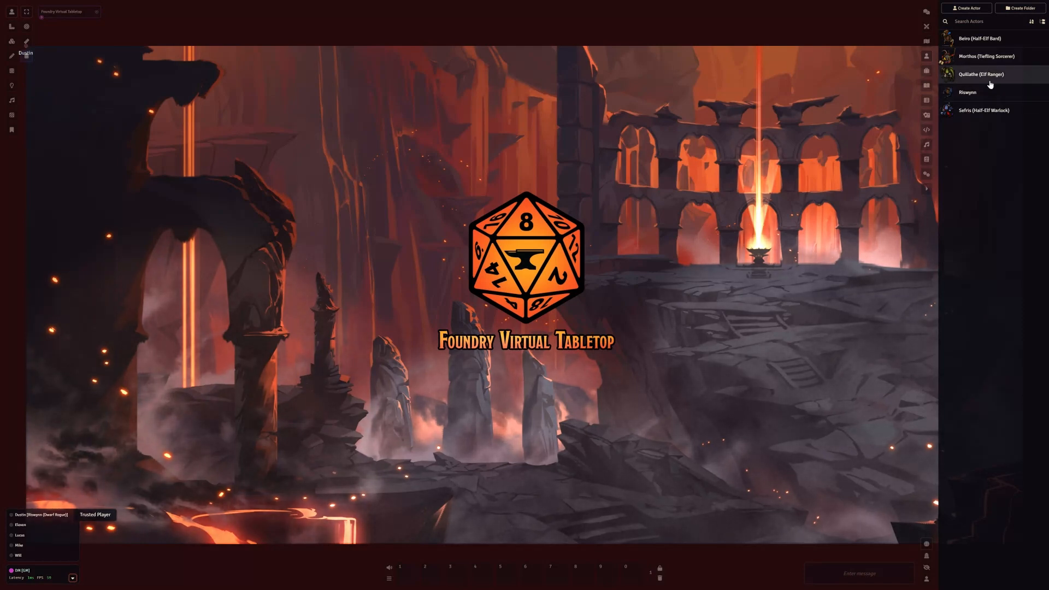
left_click(970, 93)
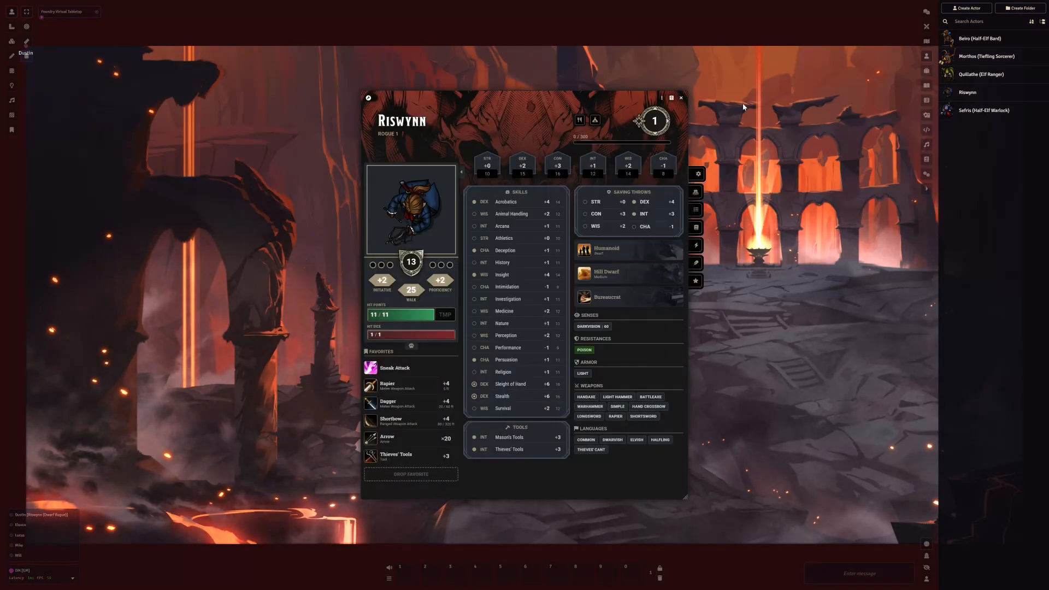
left_click(681, 98)
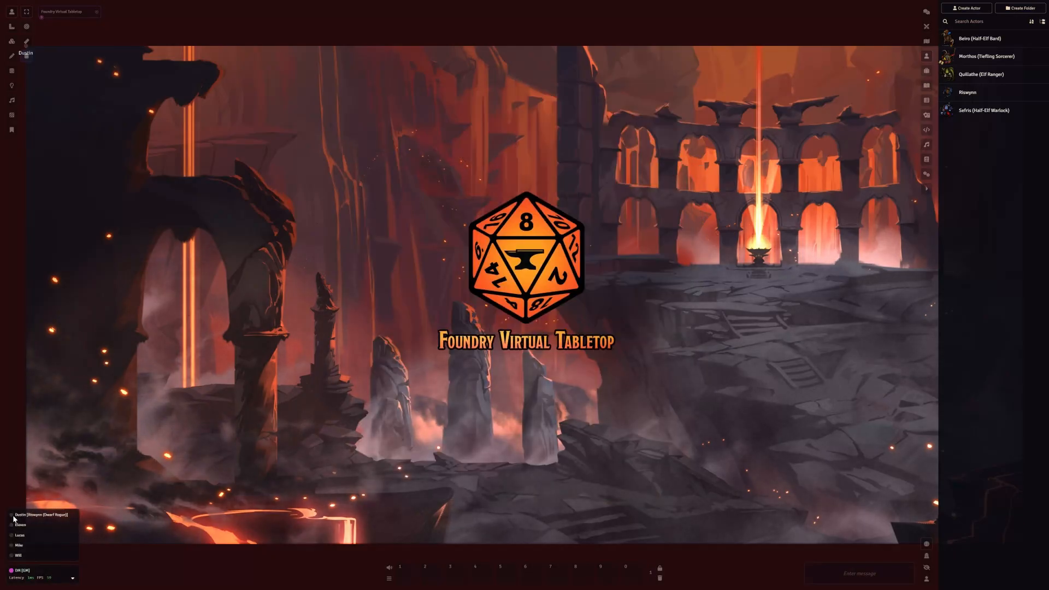
Assign Morthos (Tiefling Sorcerer) as the second listed player's character and save the player configuration
right_click(24, 529)
left_click(44, 538)
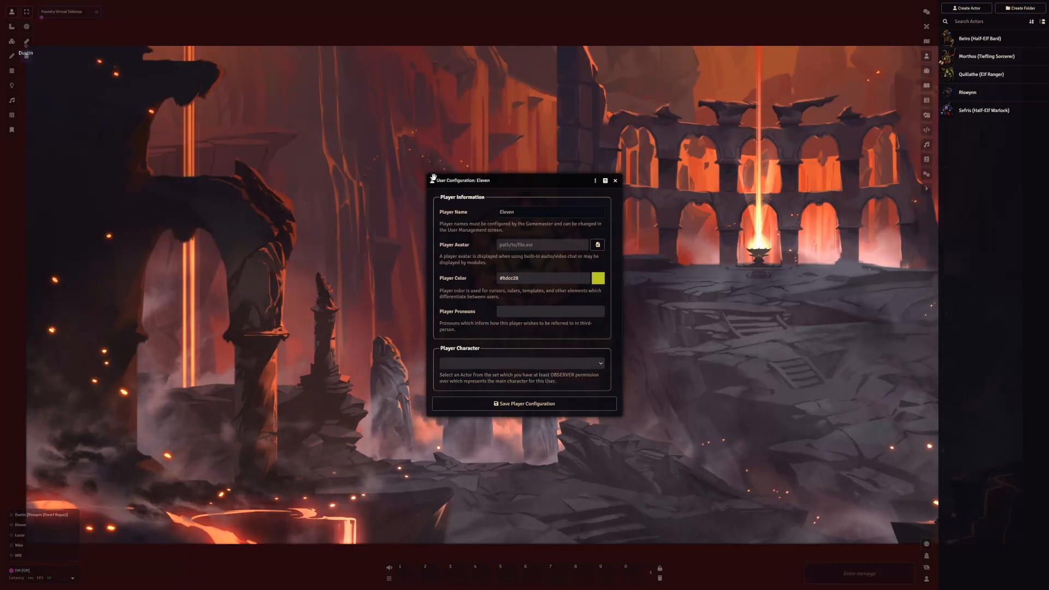
left_click(534, 364)
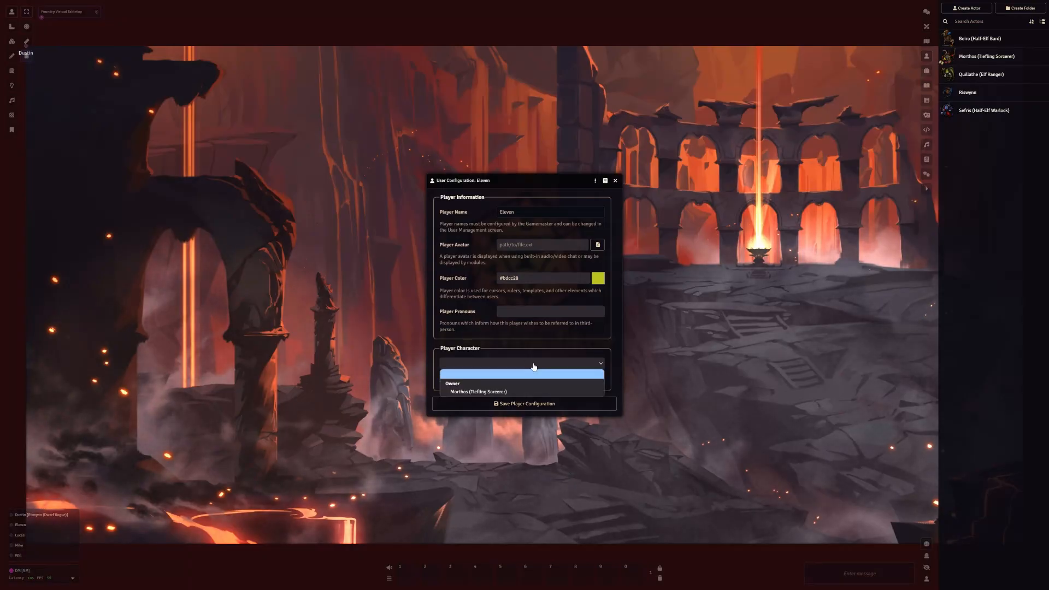
left_click(504, 393)
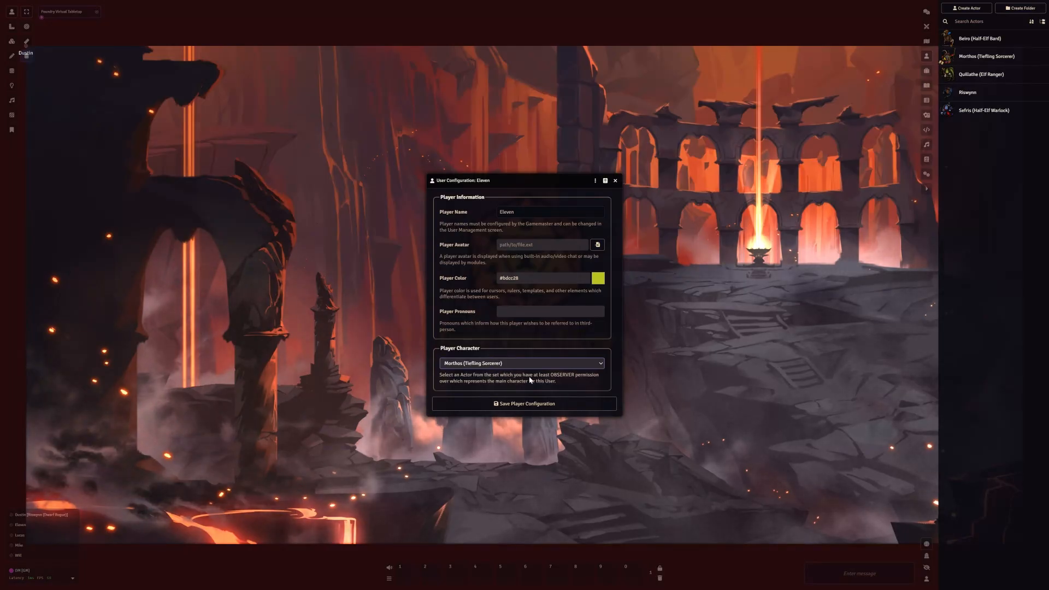
left_click(578, 365)
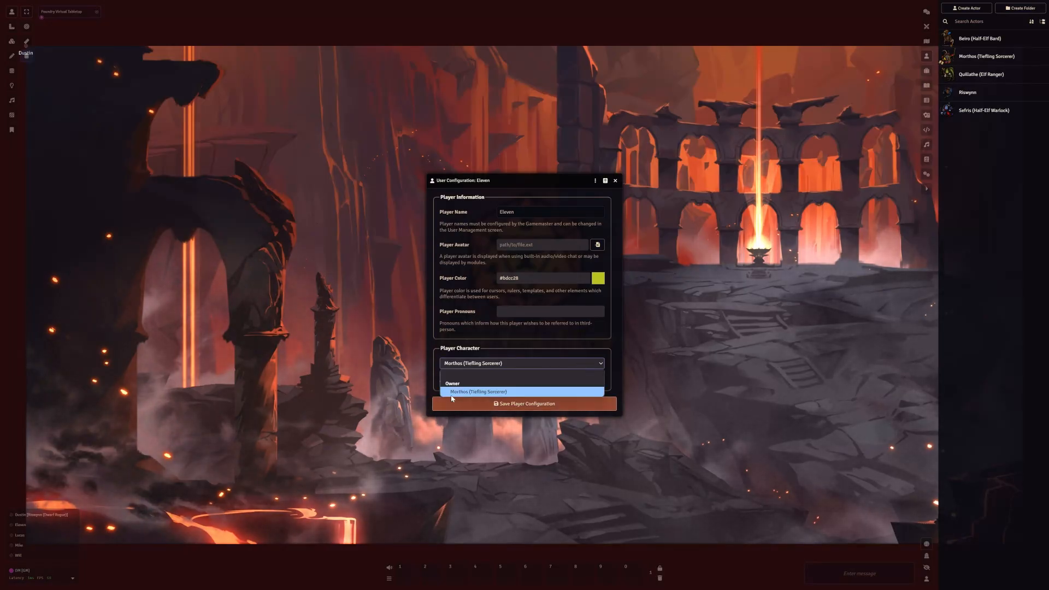
left_click(542, 355)
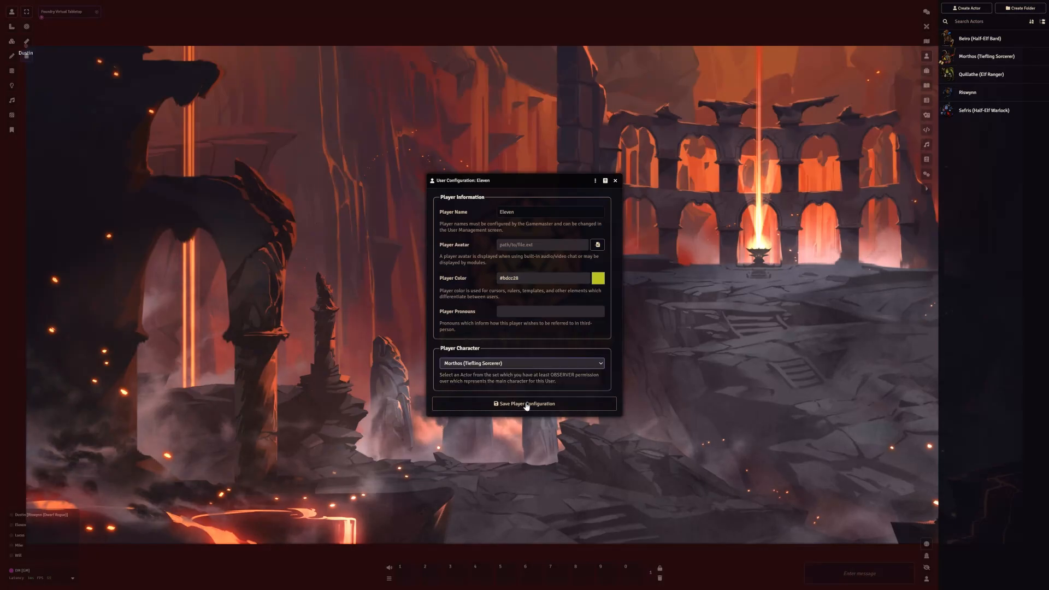
left_click(527, 403)
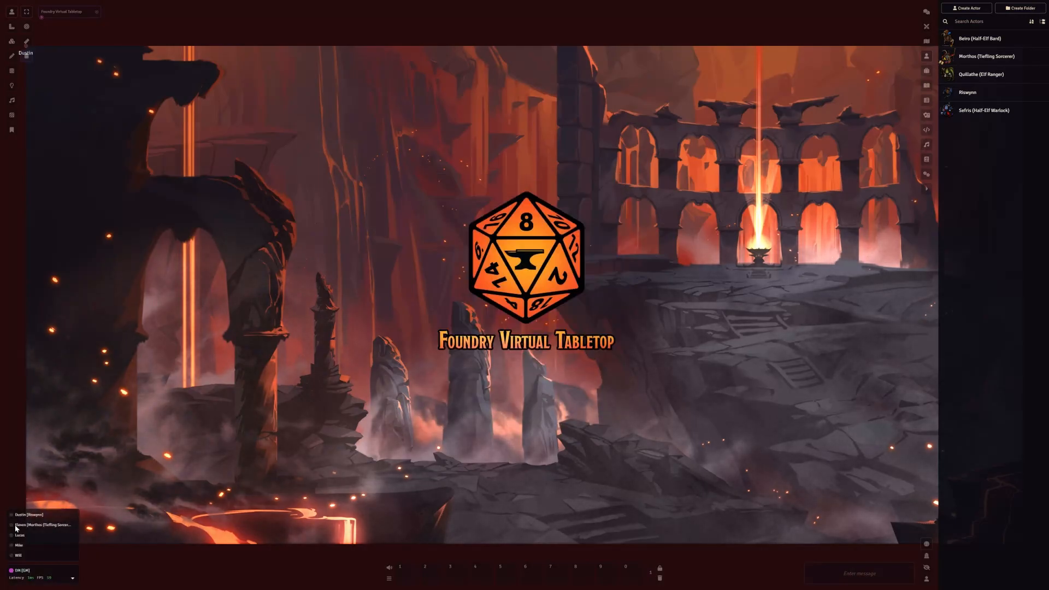
Assign Quillathe (Elf Ranger) as the third listed player's character and save the player configuration
right_click(22, 544)
left_click(38, 542)
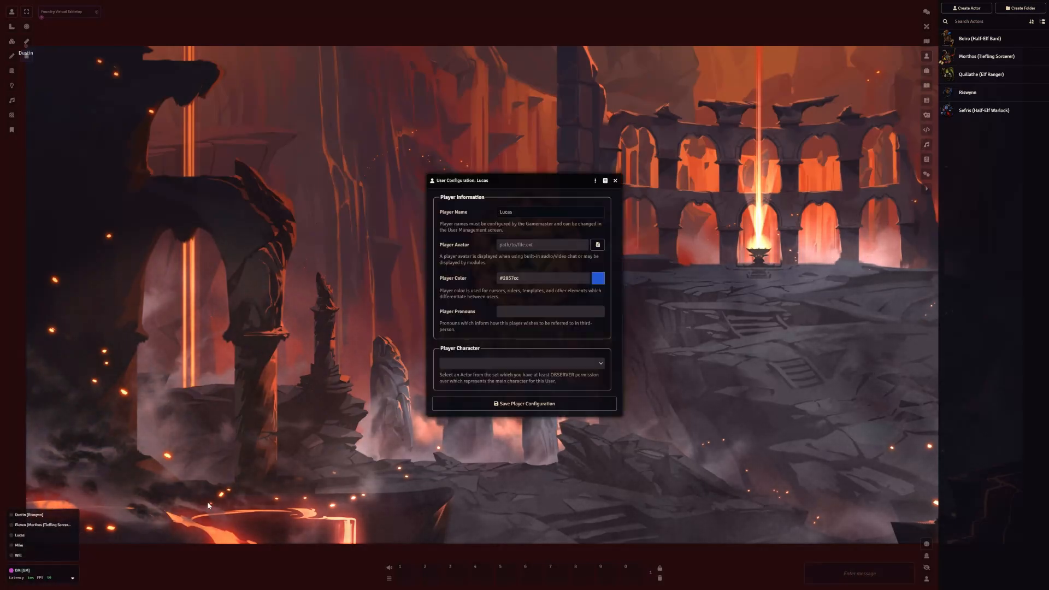
left_click(533, 363)
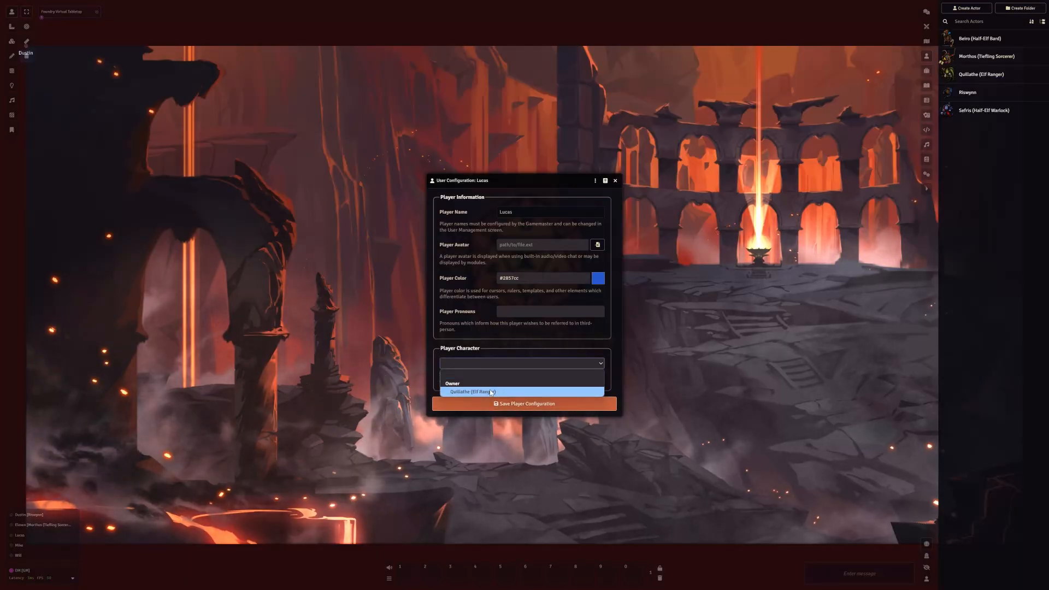
left_click(485, 393)
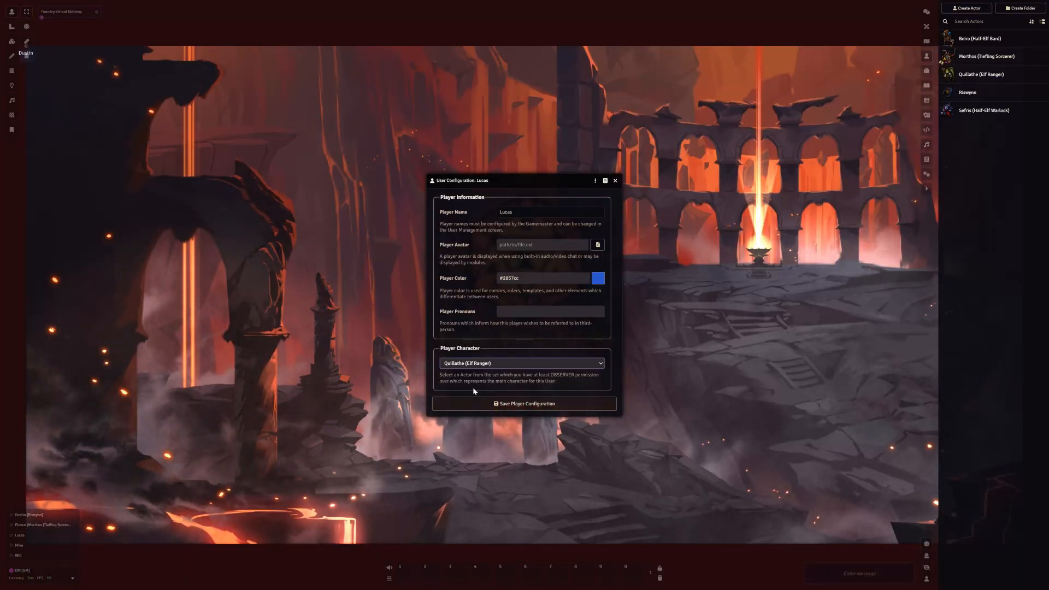
left_click(499, 404)
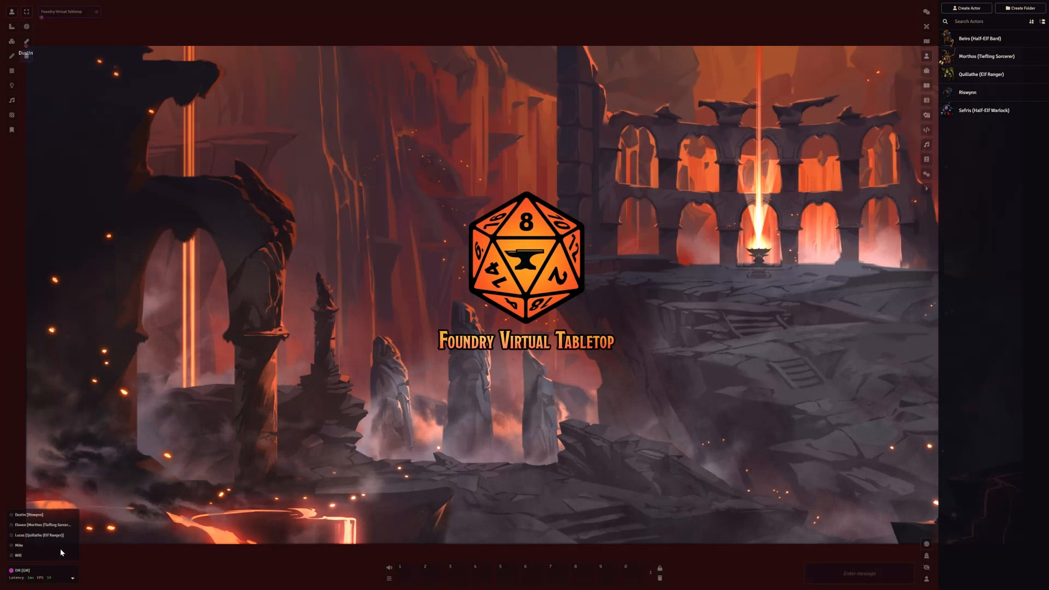
Try releasing Quillathe (Elf Ranger) in the third listed player's configuration, view the character choices, and close it without saving
right_click(44, 536)
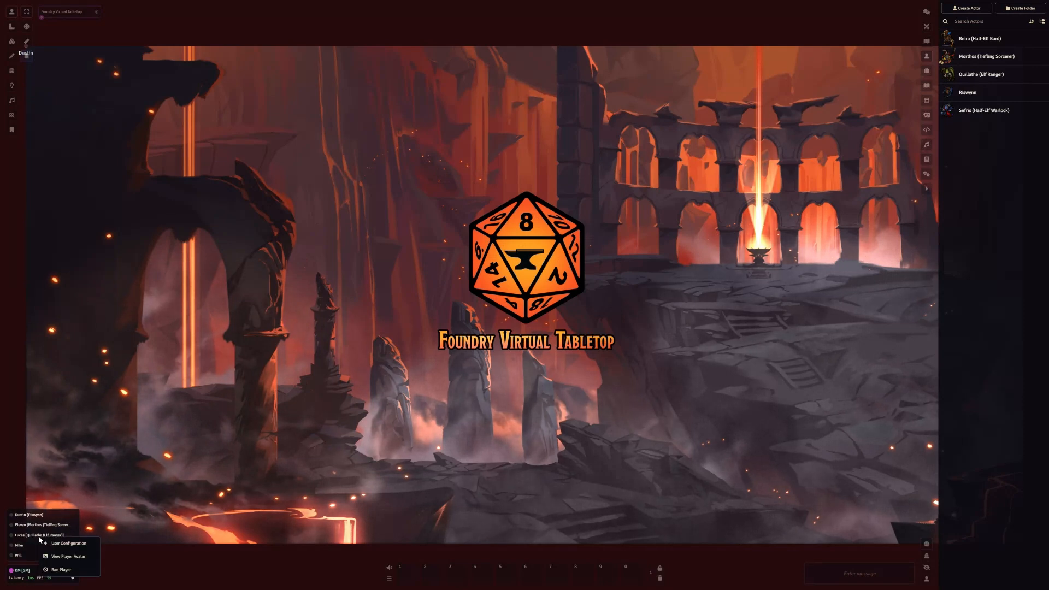
left_click(69, 544)
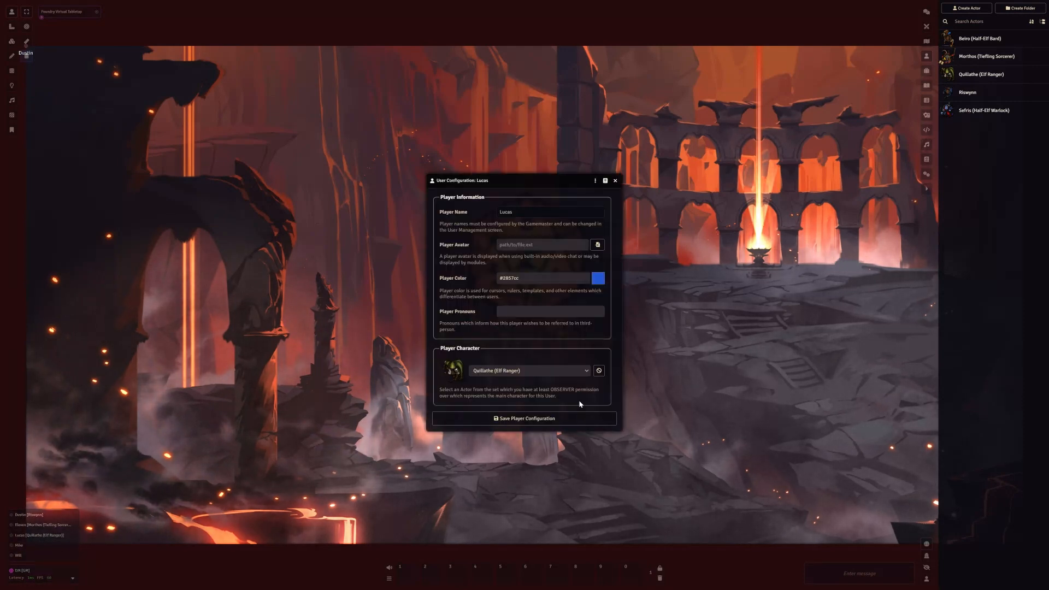
left_click(599, 371)
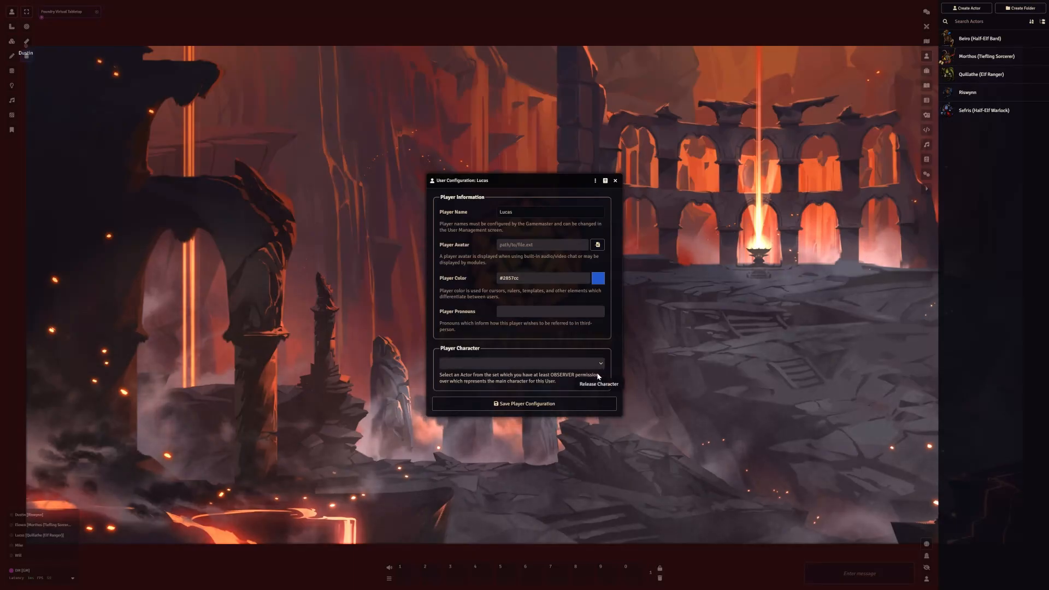
left_click(585, 363)
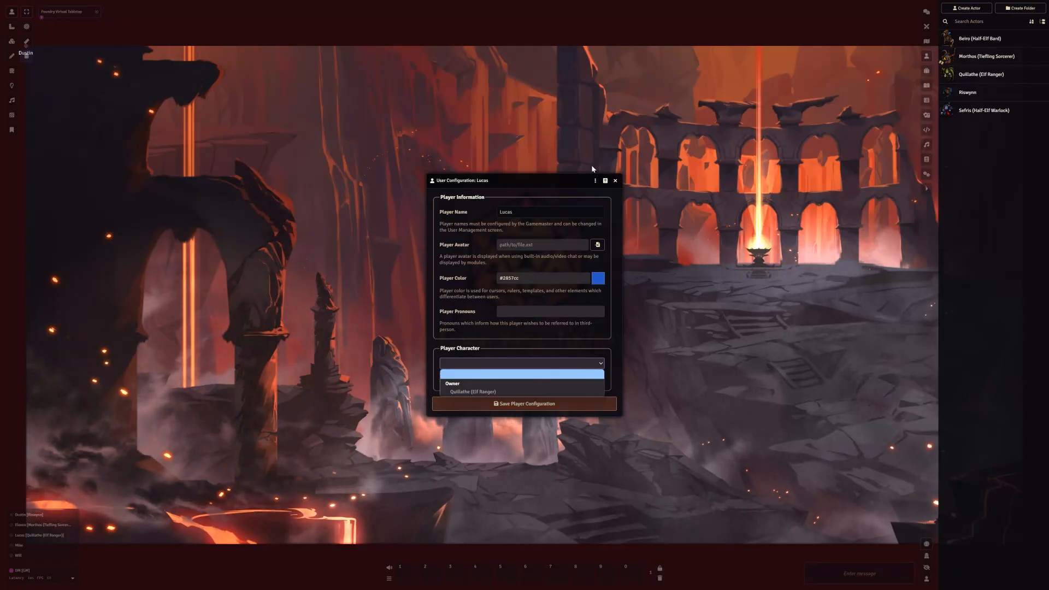
left_click(615, 181)
Reopen the third listed player's configuration to check the available characters, and save it with Quillathe (Elf Ranger) selected
right_click(23, 536)
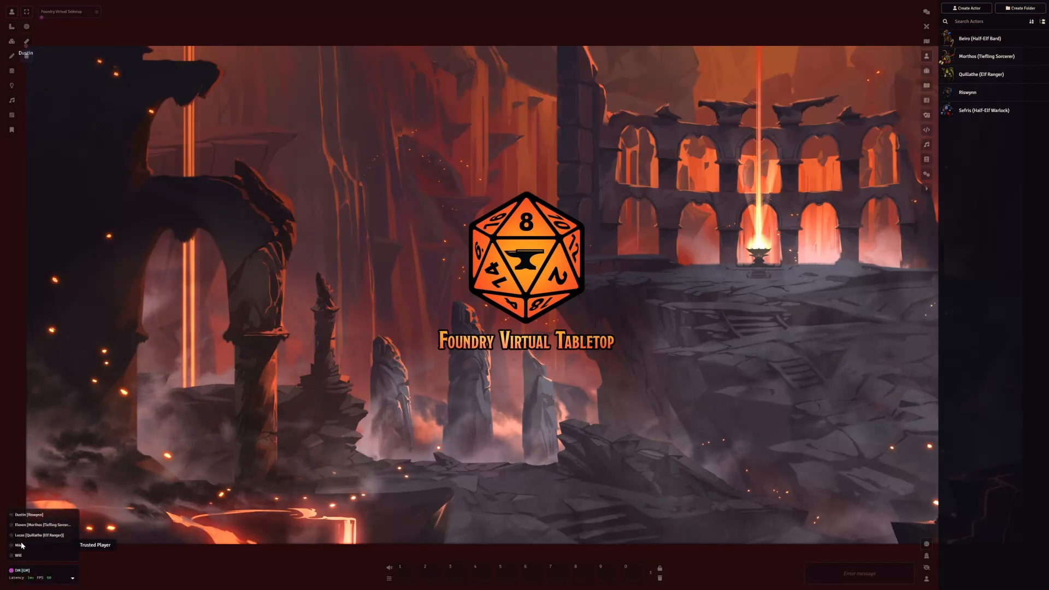
left_click(27, 543)
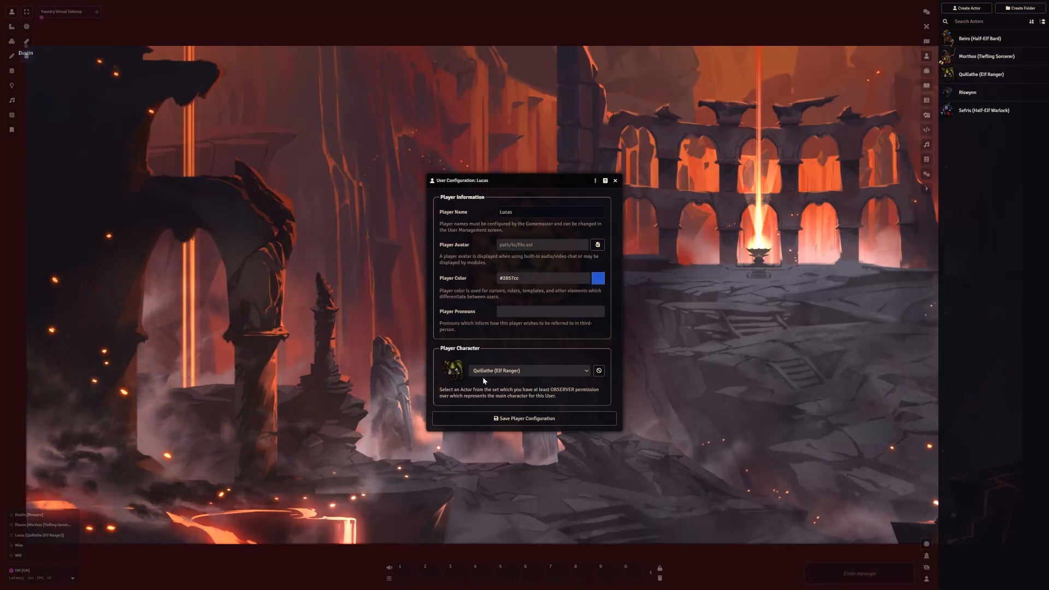
left_click(563, 371)
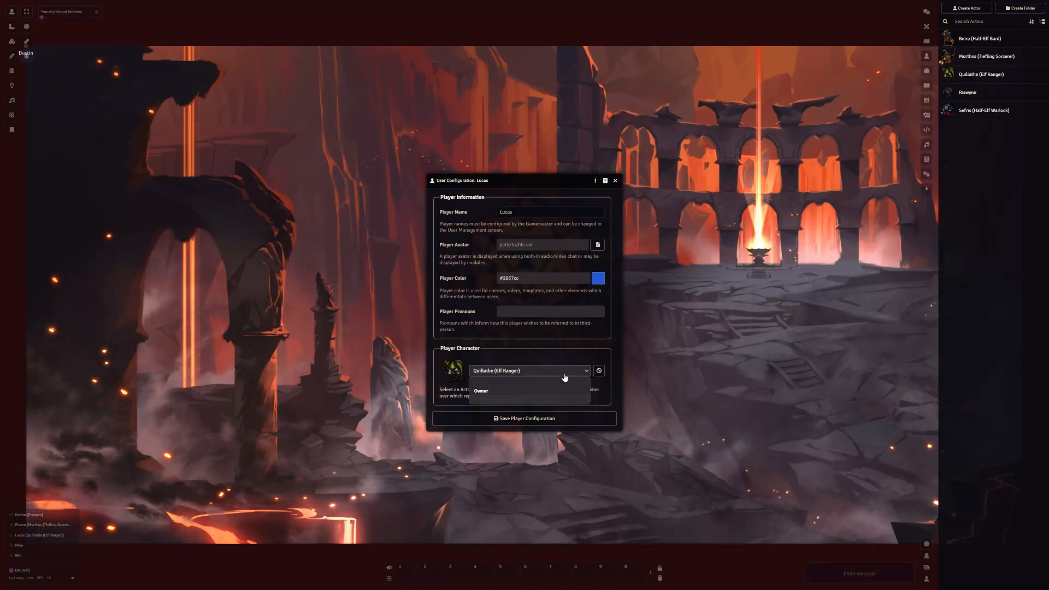
left_click(566, 372)
left_click(534, 420)
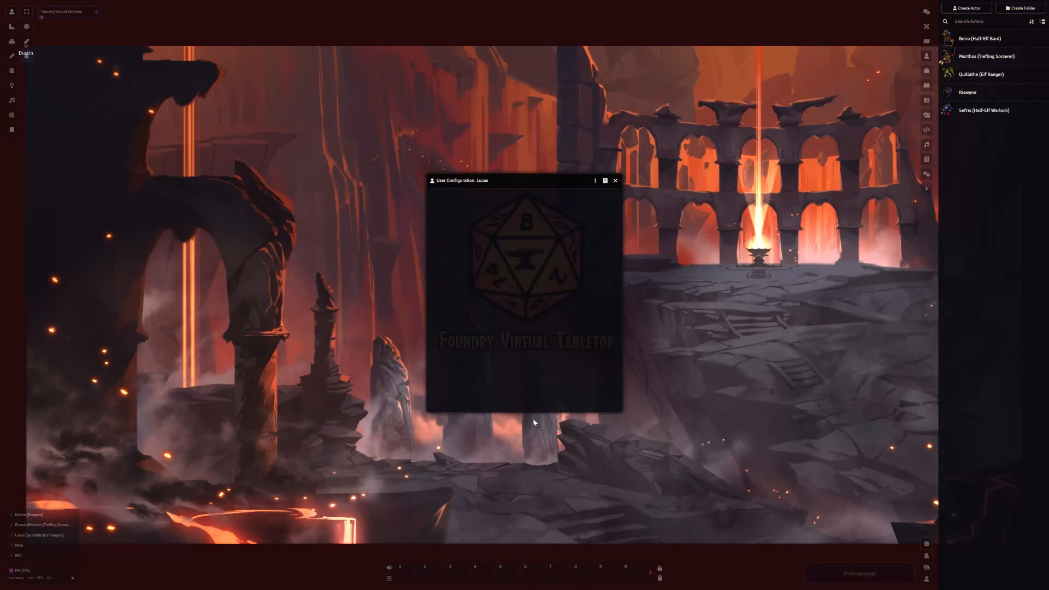
Assign Beiro (Half-Elf Bard) as the fourth listed player's character and save the player configuration
right_click(21, 547)
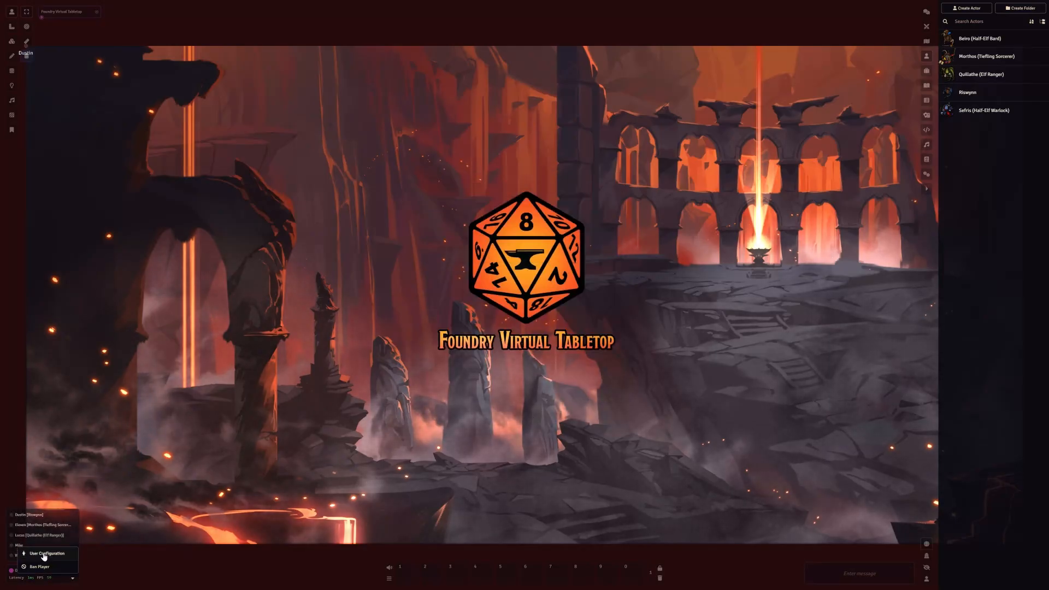
left_click(41, 555)
left_click(464, 363)
left_click(480, 388)
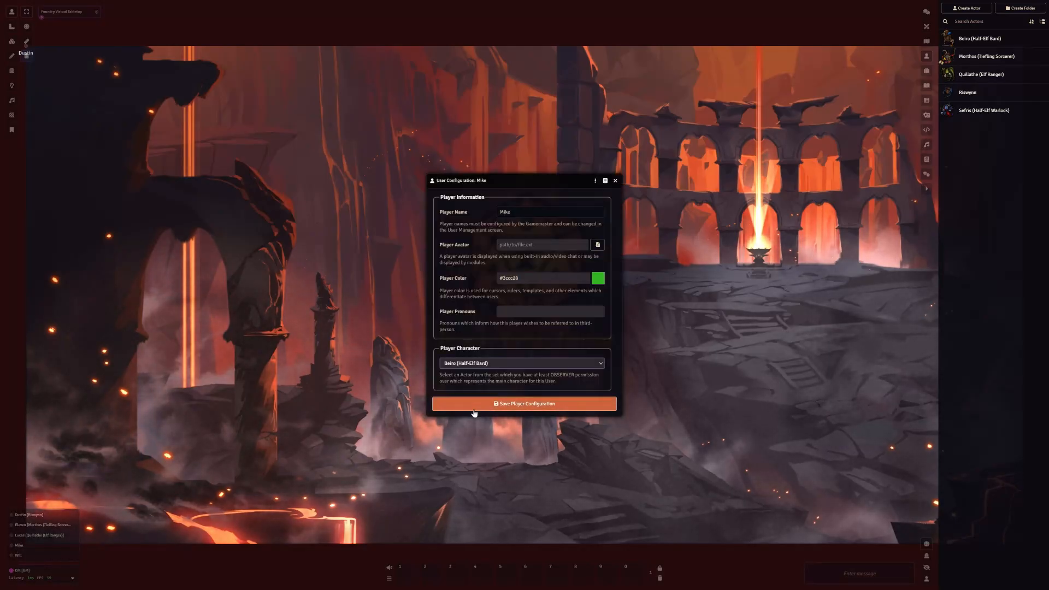
left_click(524, 404)
Assign Sefris (Half-Elf Warlock) as the fifth listed player's character and save the player configuration
right_click(19, 555)
left_click(39, 562)
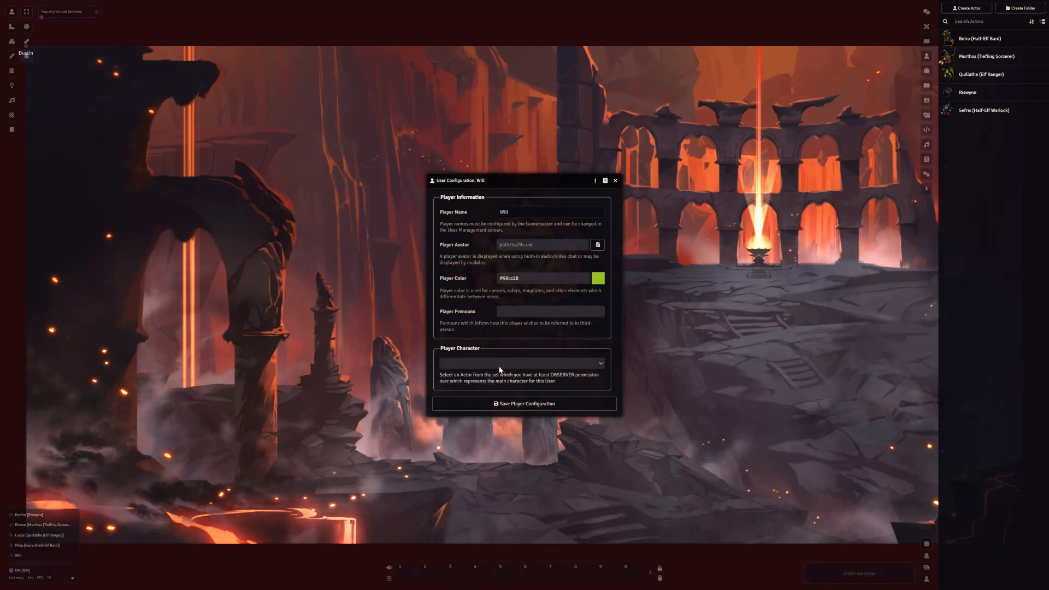
left_click(526, 365)
left_click(491, 388)
left_click(525, 404)
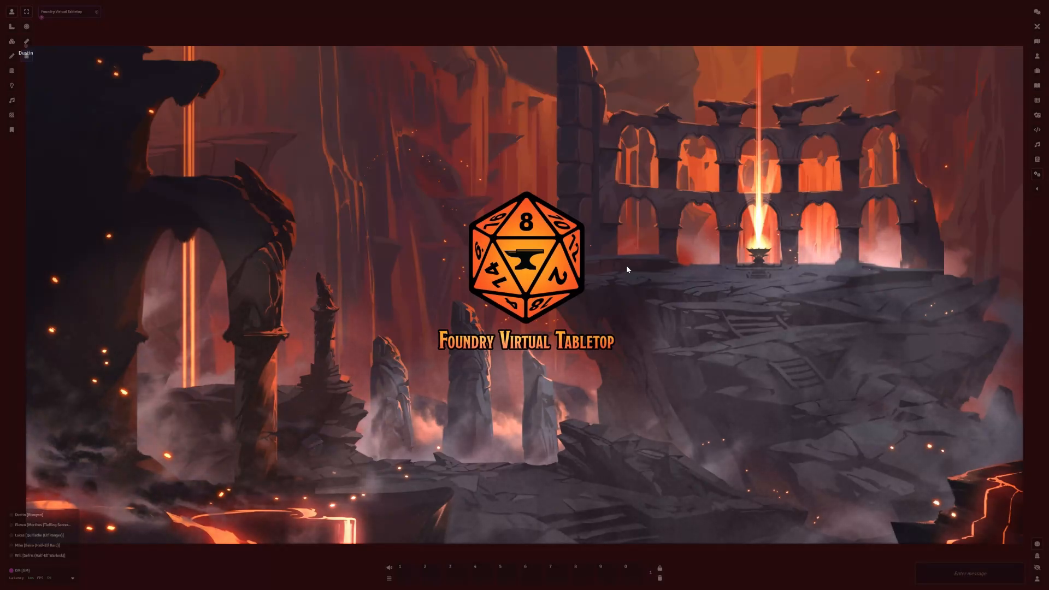
Copy the Internet game invitation link followed by the Local Network one, and close the invitation links
left_click(1035, 174)
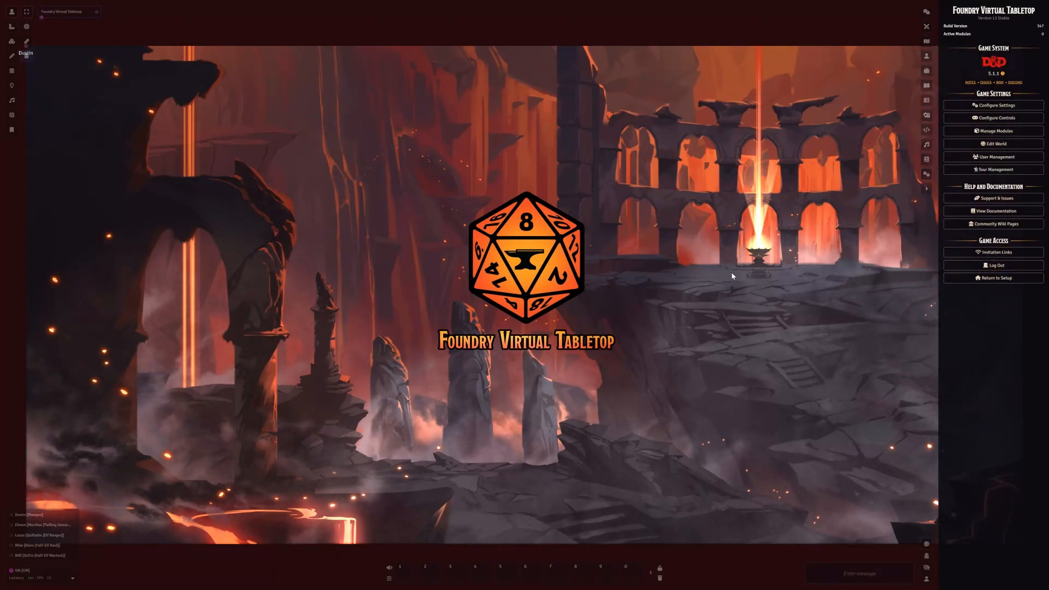
left_click(973, 252)
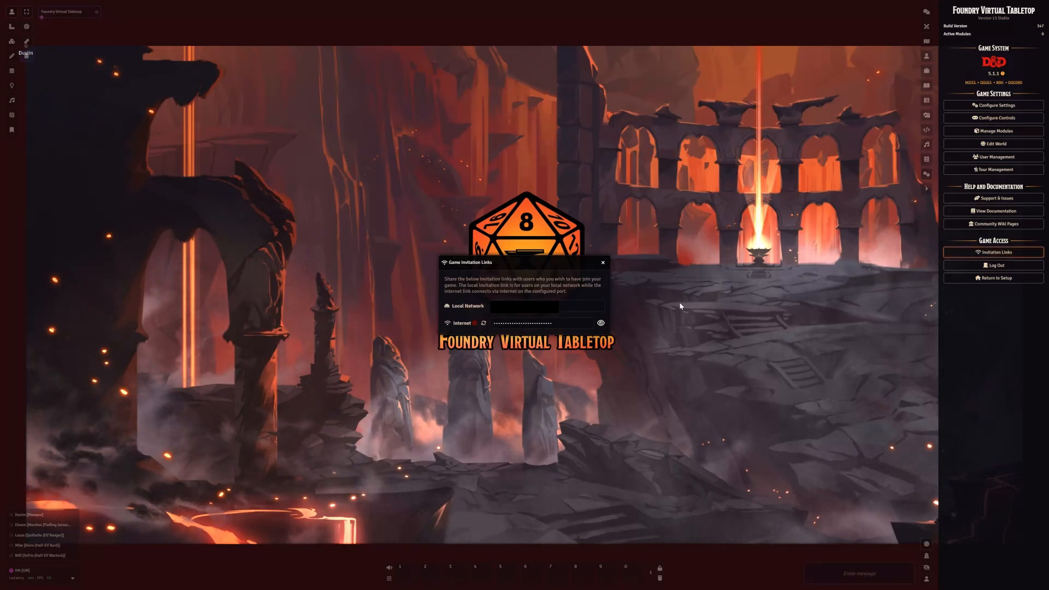
left_click(566, 323)
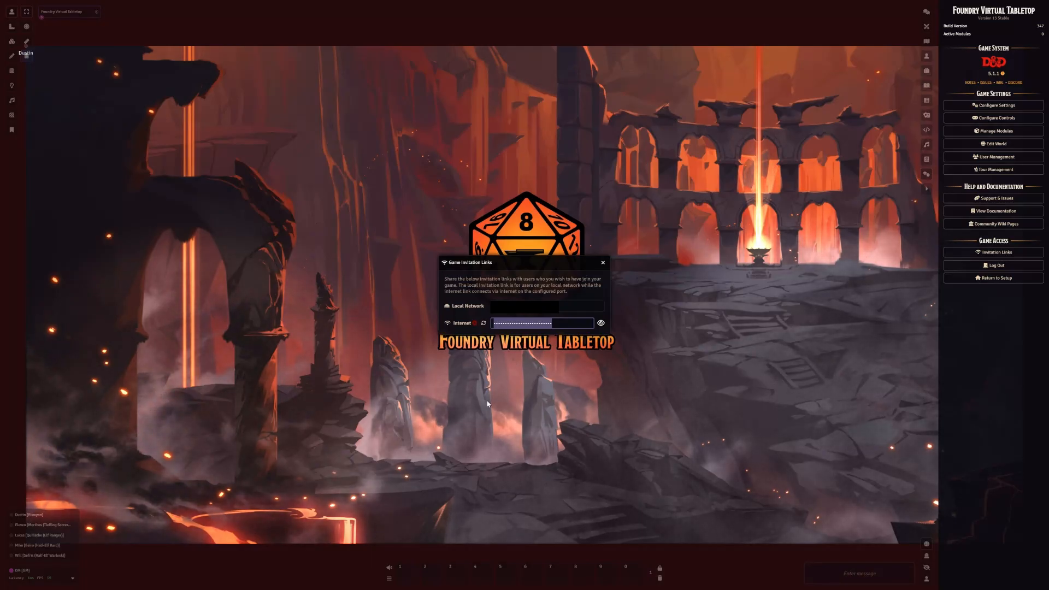
mouse_move(477, 325)
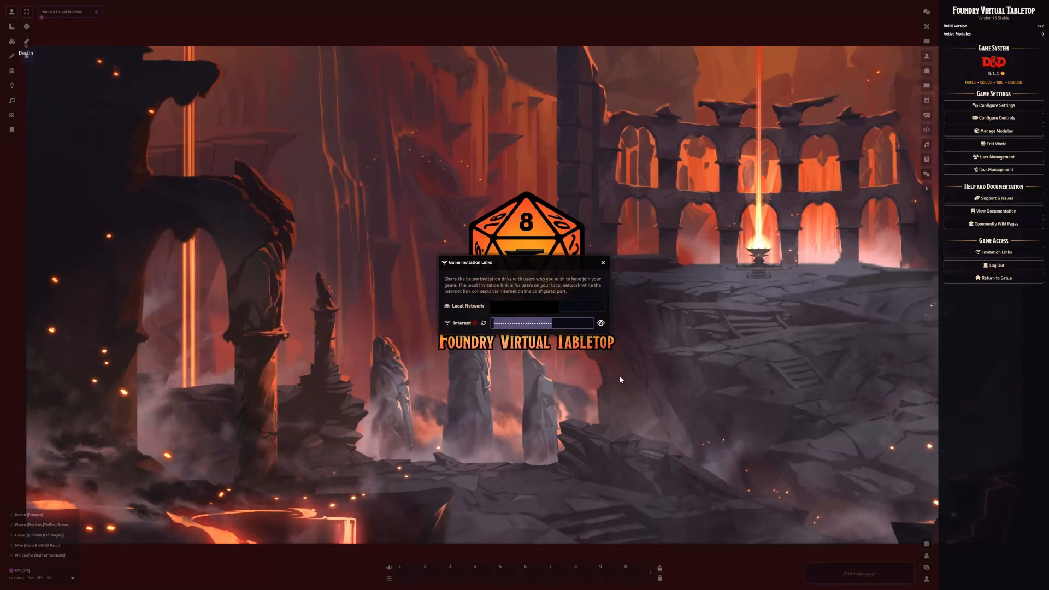
left_click(564, 308)
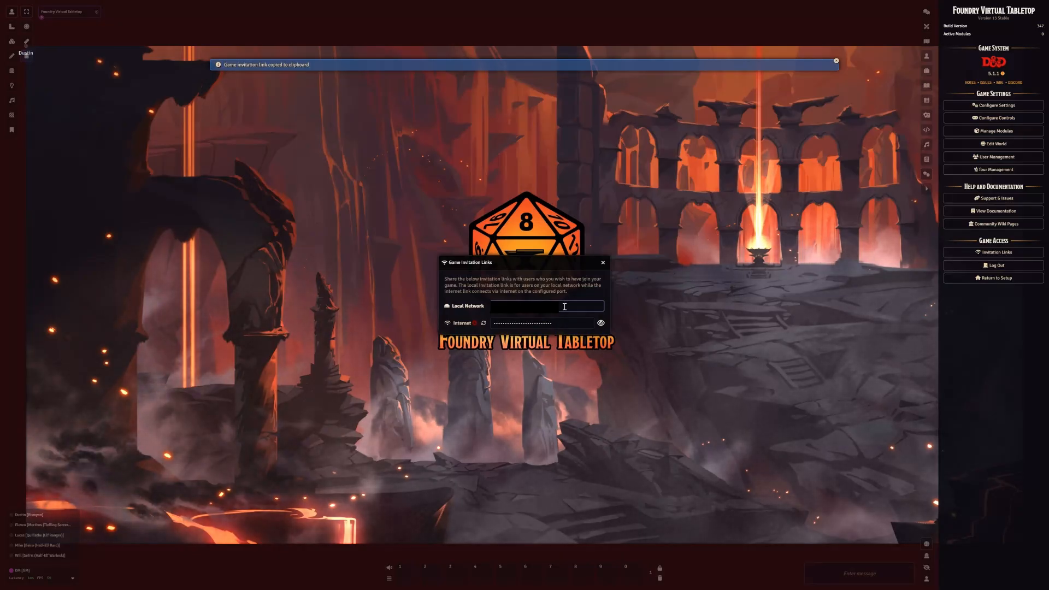
left_click(603, 262)
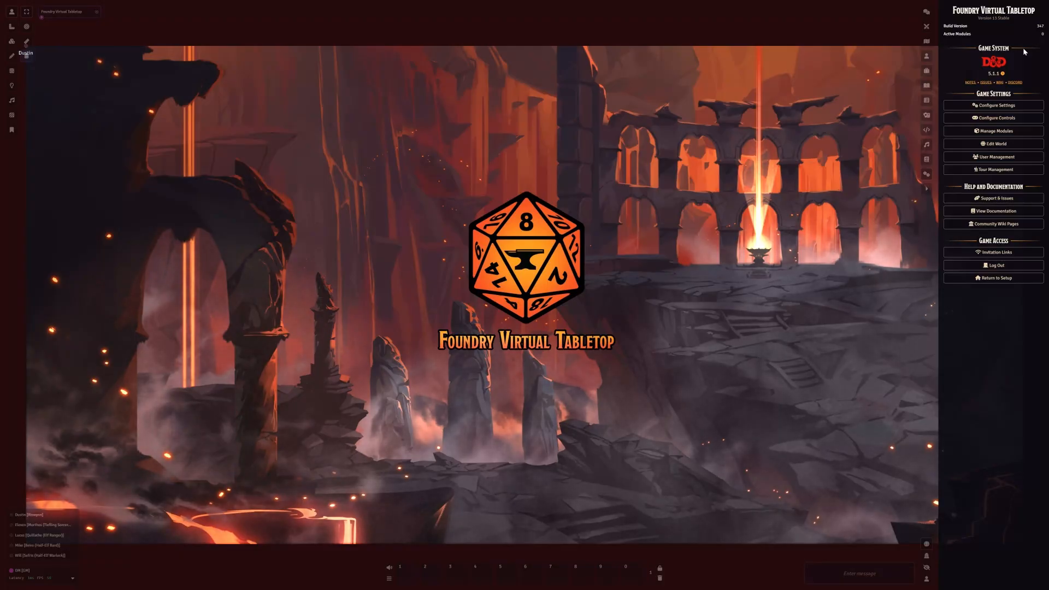
Open the copied invitation link in a Microsoft Edge InPrivate window and join the game session as the first listed player without a password
left_click_drag(0, 82, 704, 1)
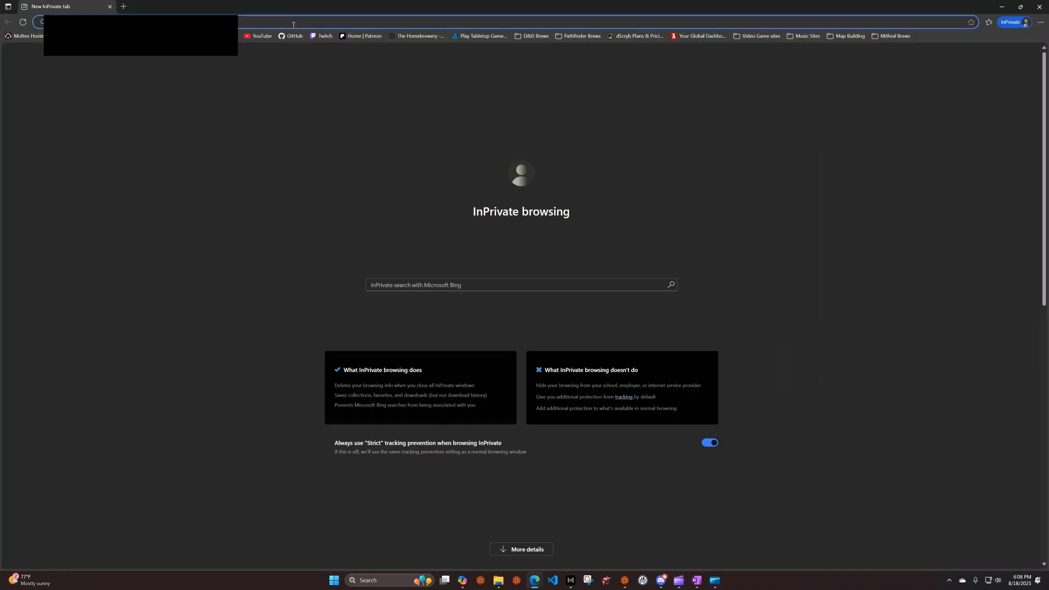
key("ctrl+v")
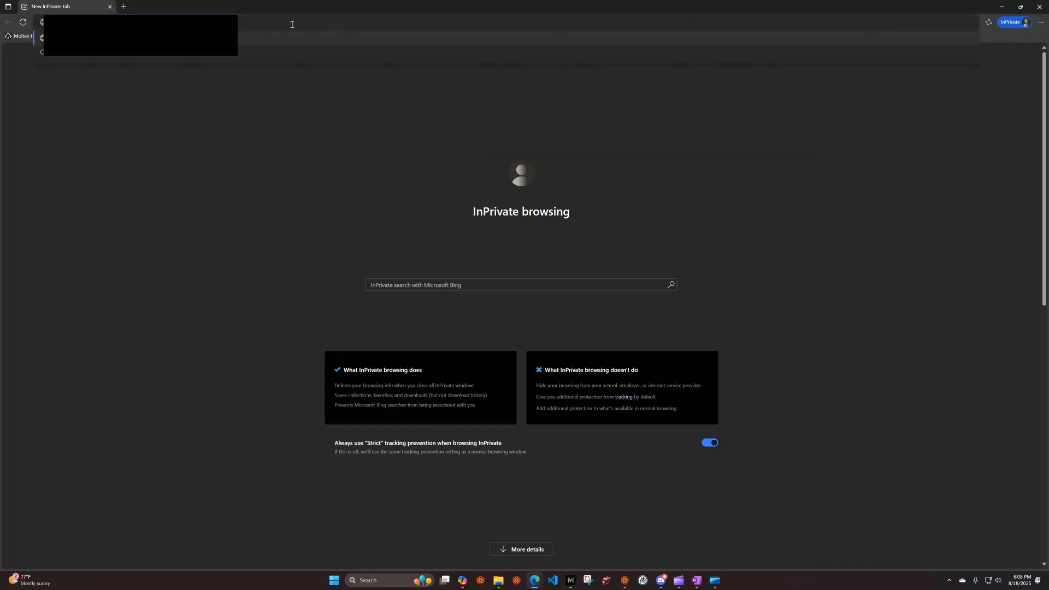
key("Return")
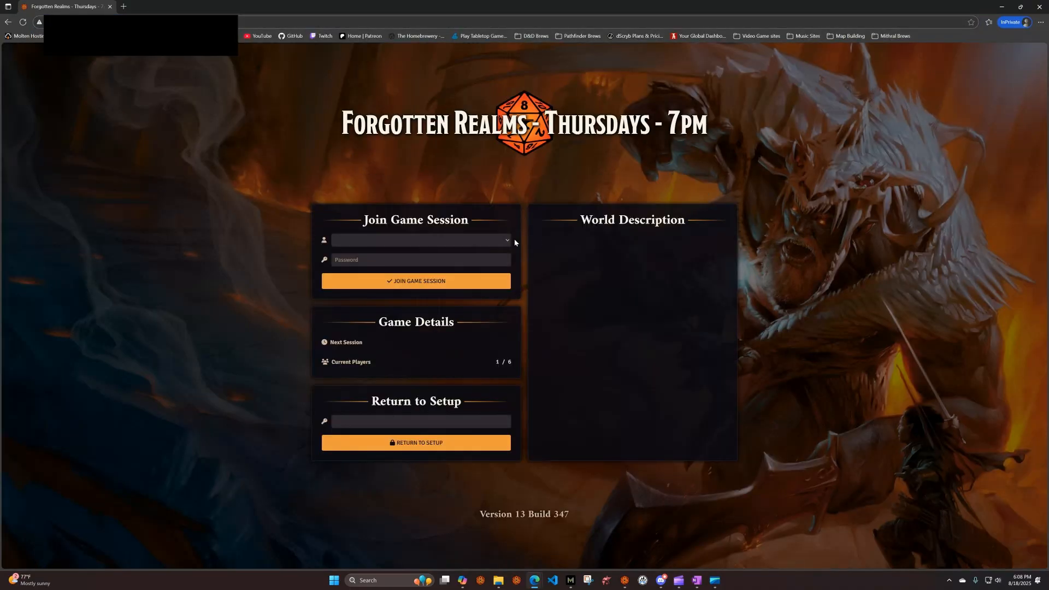
left_click(507, 240)
left_click(404, 274)
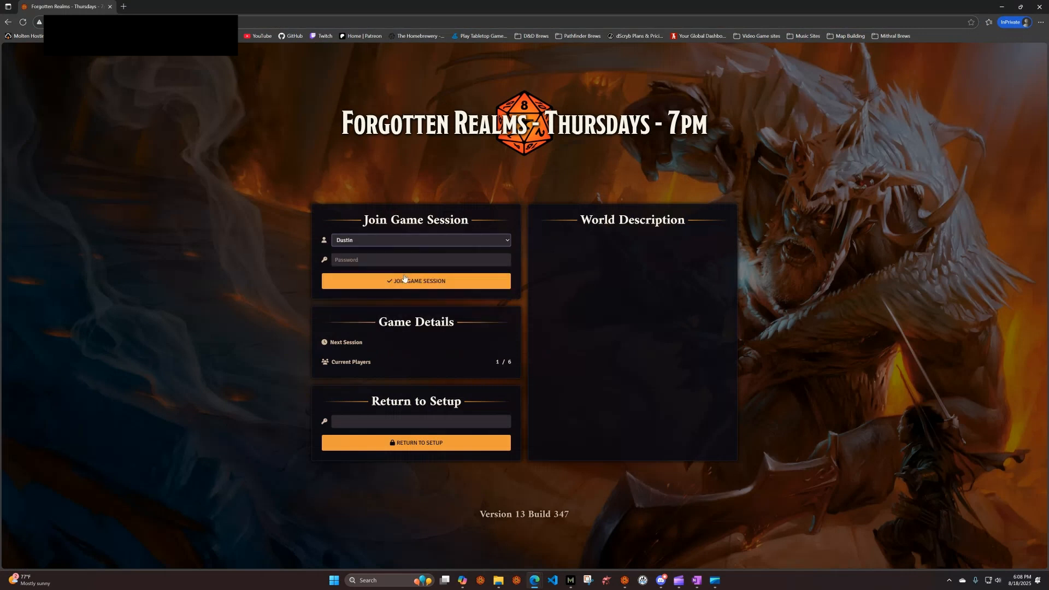
left_click(405, 286)
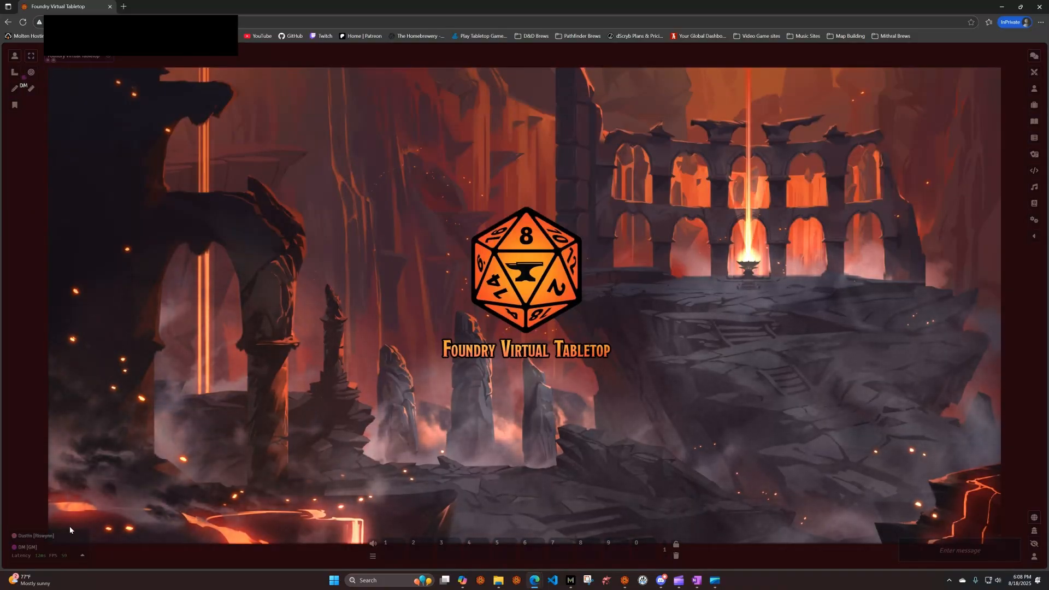
Open the joined player's own user configuration, check the player character options, and close the configuration
mouse_move(44, 539)
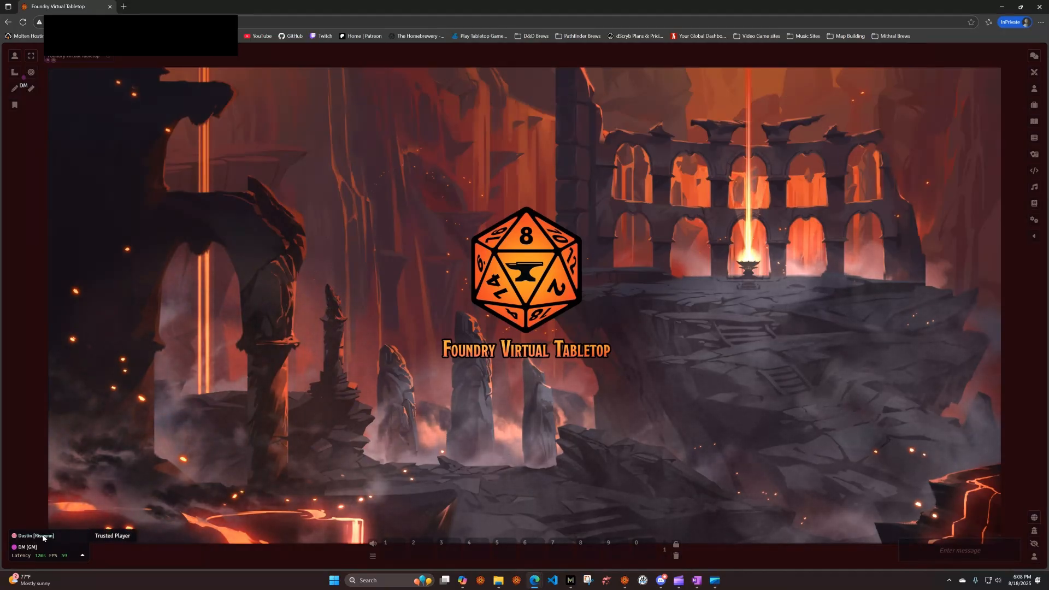
right_click(44, 538)
left_click(85, 542)
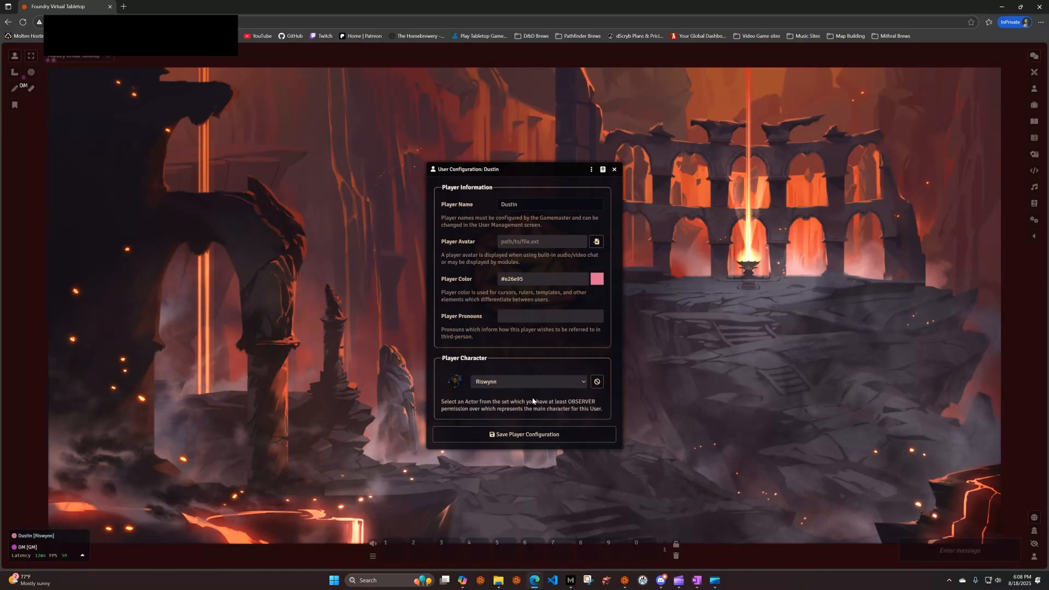
left_click(545, 383)
left_click(544, 385)
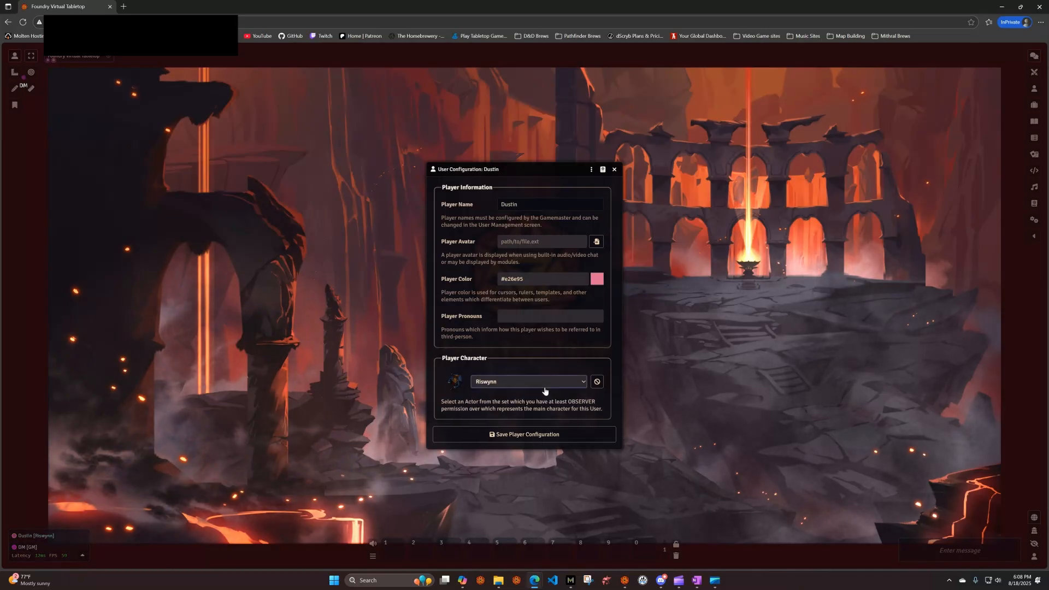
left_click(615, 170)
Show the world's actors as the player, view Quillathe (Elf Ranger)'s limited sheet, and close it
left_click(1034, 88)
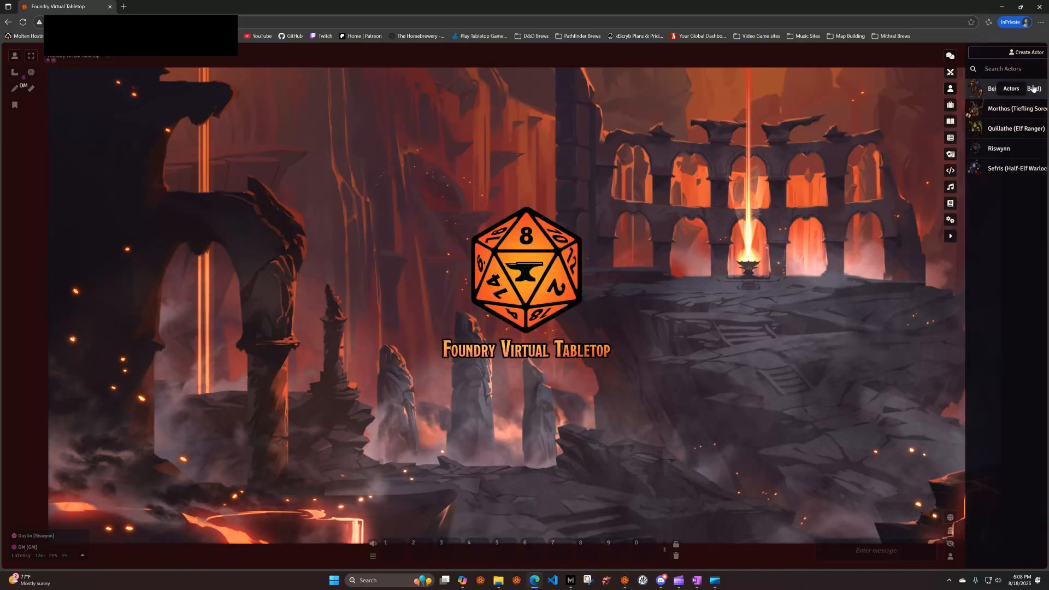
left_click(965, 130)
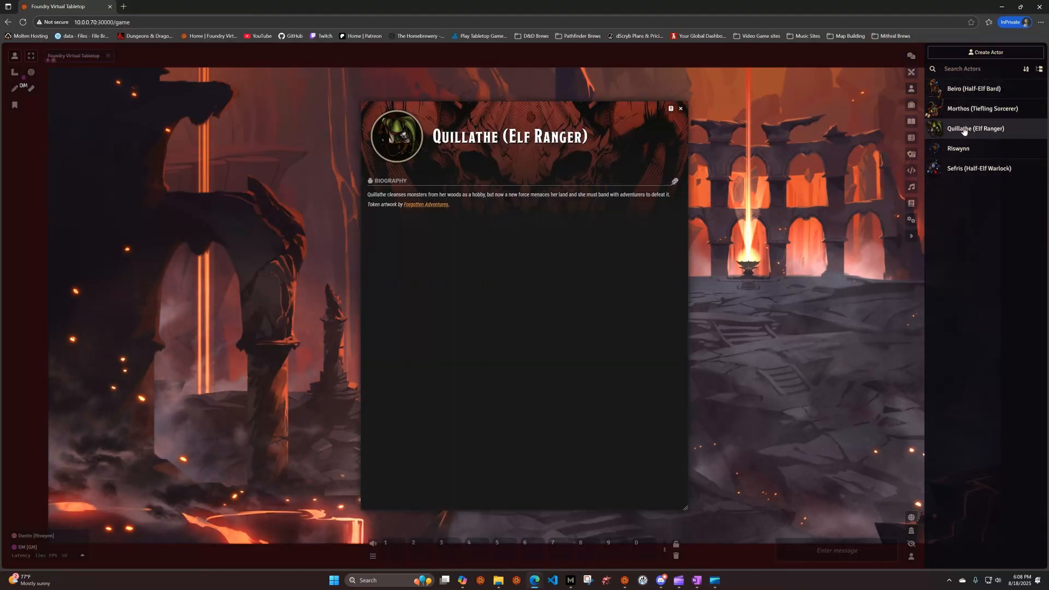
left_click(681, 109)
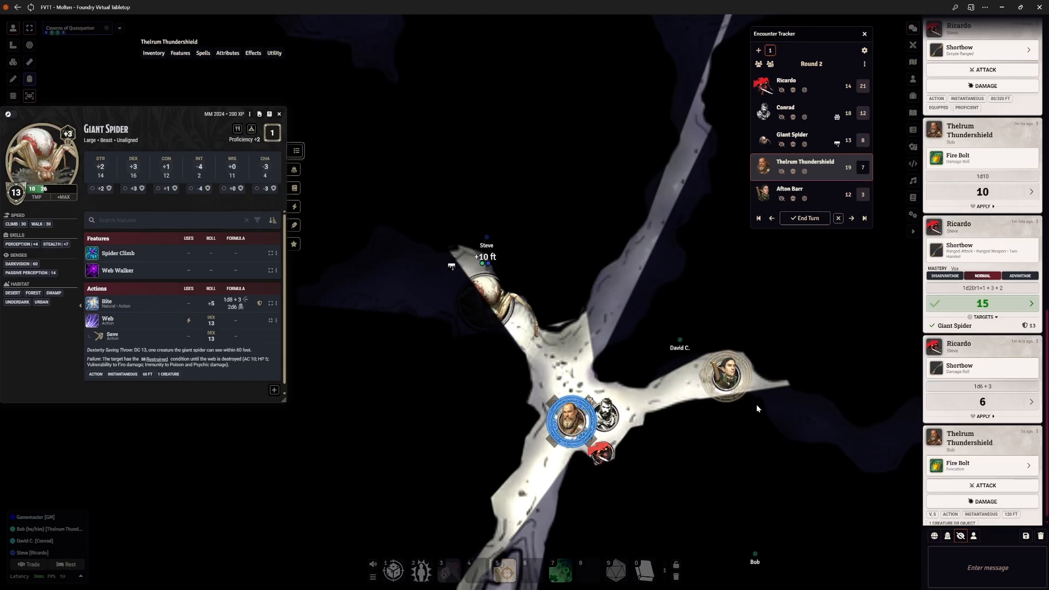
Clear the token selection on the cavern map and select Afton Barr's token among the clustered characters
left_click(684, 317)
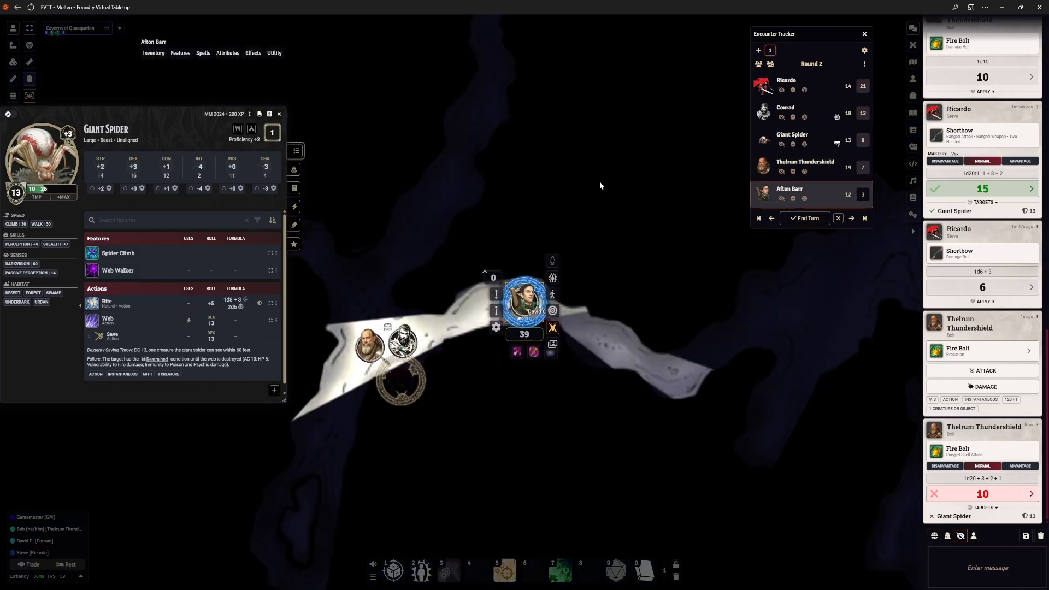
left_click(598, 181)
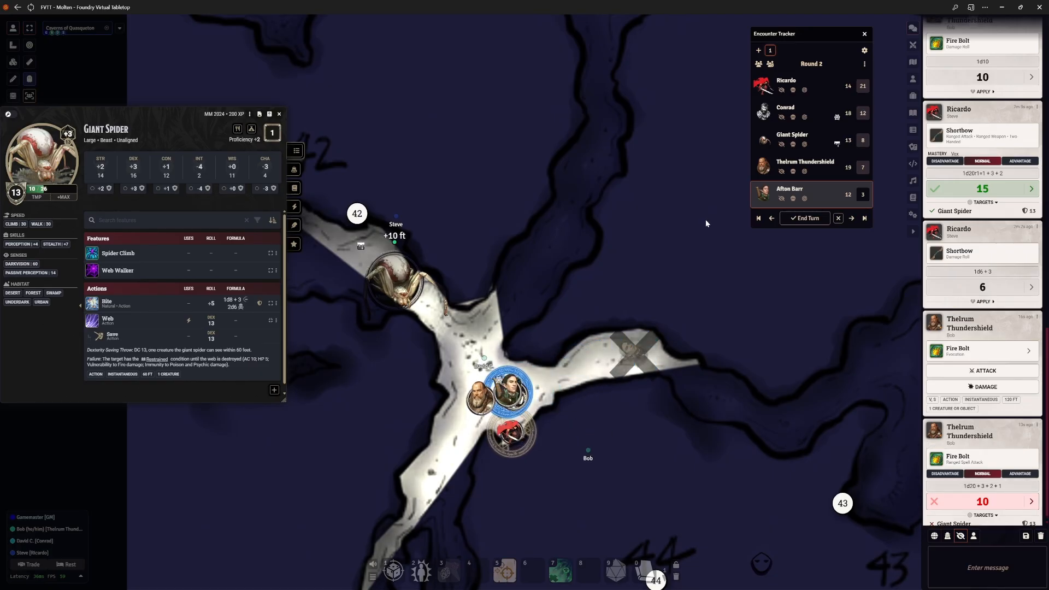
left_click(514, 396)
left_click(503, 379)
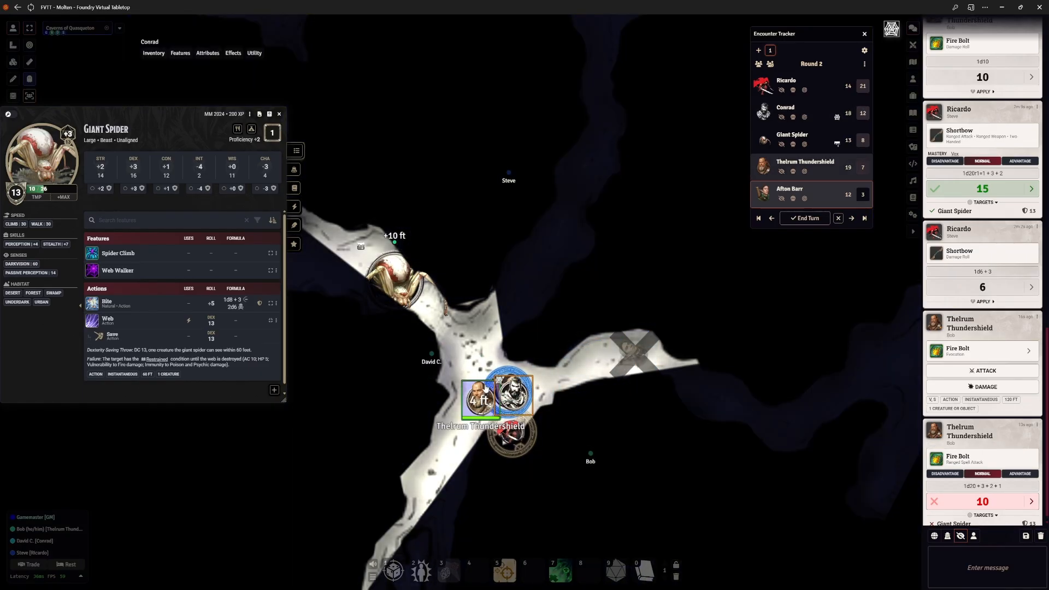
left_click(498, 379)
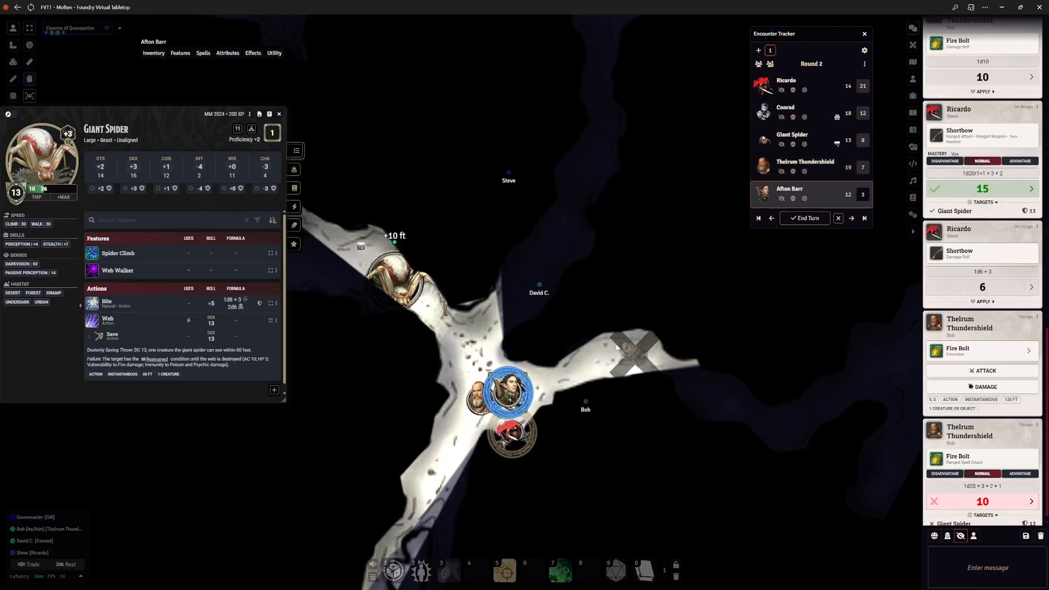
scroll(456, 291, "up", 4)
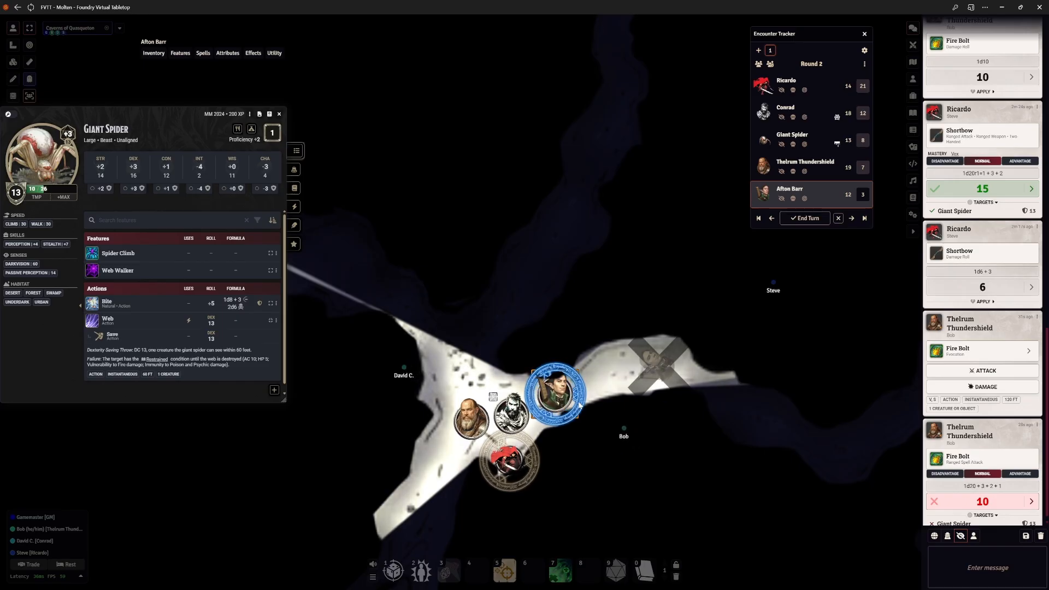
Open Afton Barr's character sheet, review the features, actions and reactions, and close the sheet
double_click(558, 400)
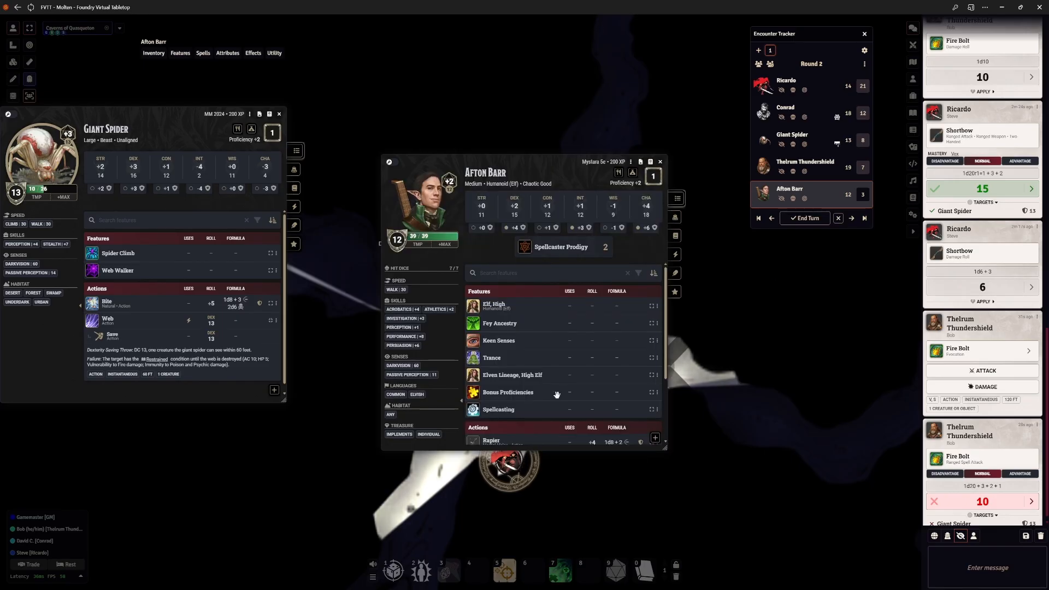
scroll(607, 361, "down", 2)
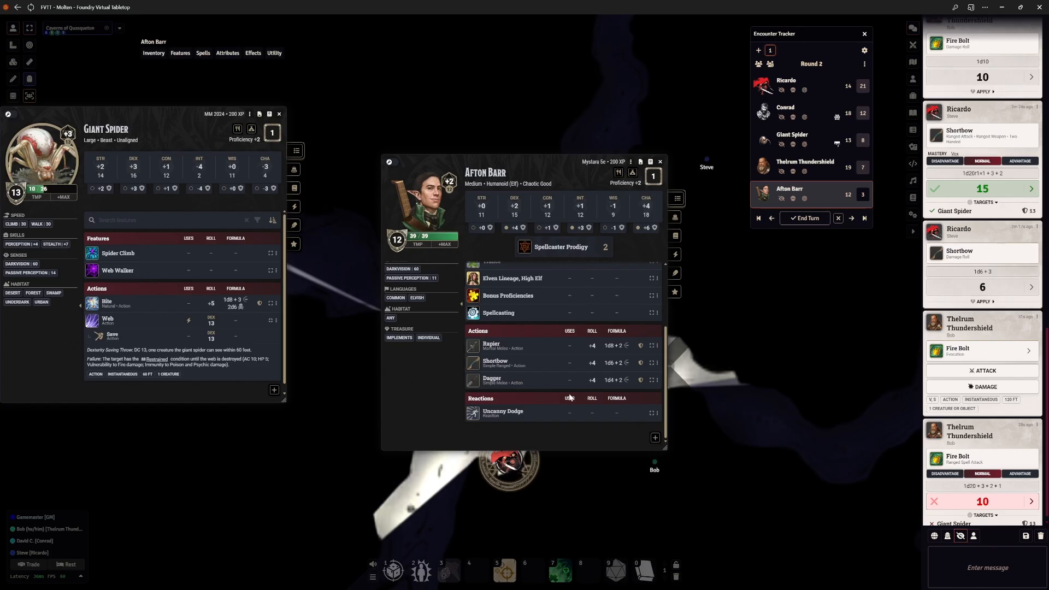
scroll(977, 448, "down", 1)
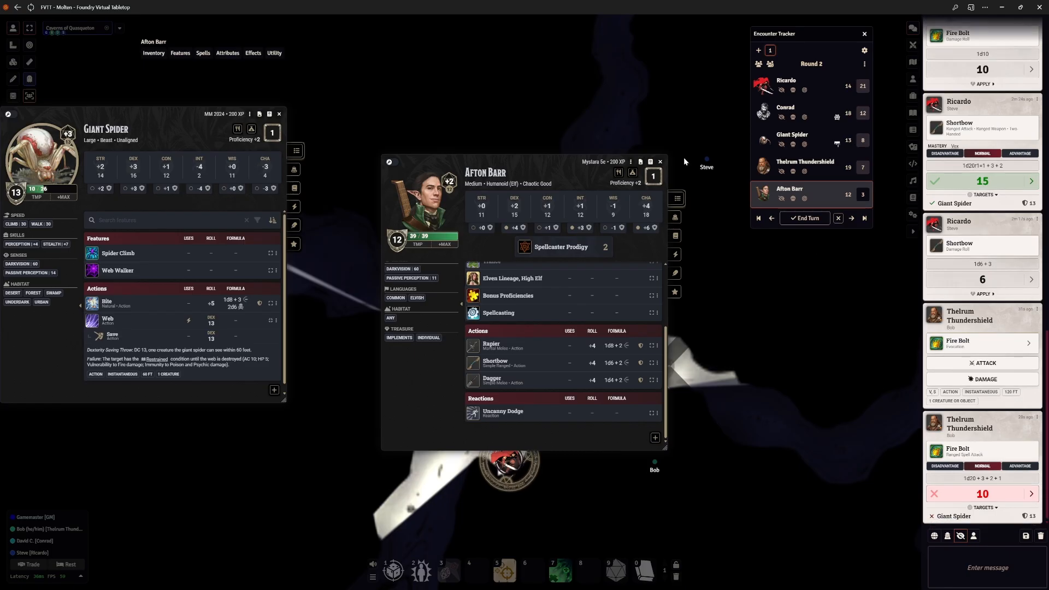
left_click(661, 162)
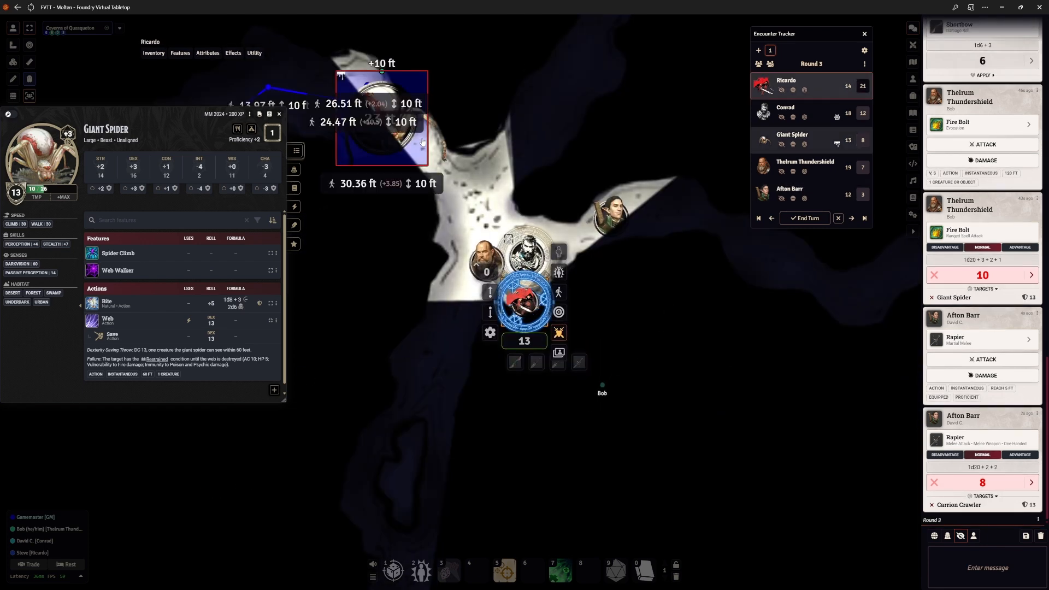
Select the Giant Spider token and open the Webbed Cave journal page from map note 42
left_click(390, 121)
scroll(525, 115, "up", 5)
left_click_drag(525, 116, 615, 282)
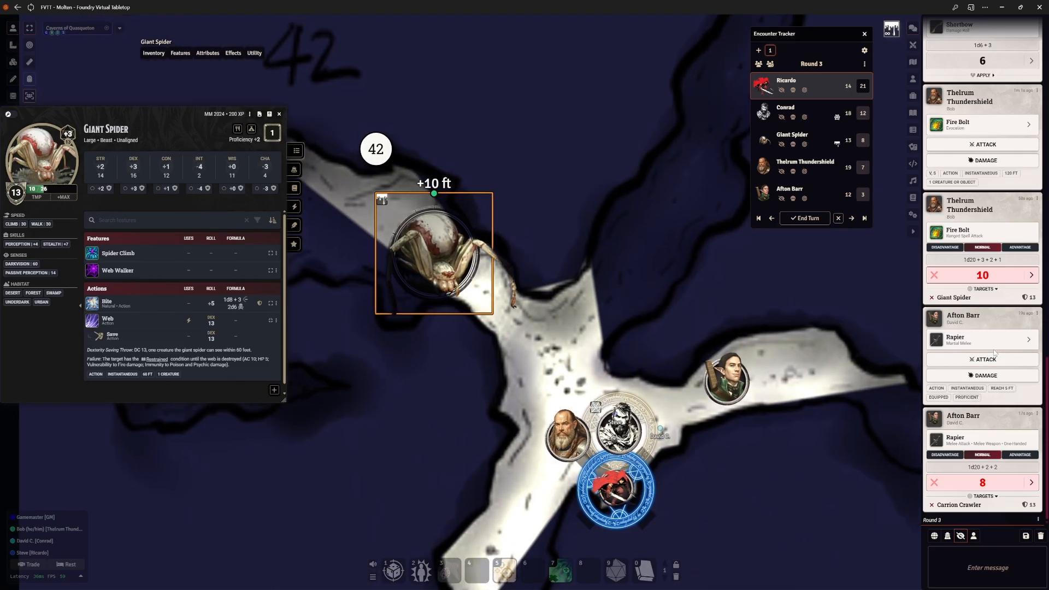
scroll(372, 355, "down", 4)
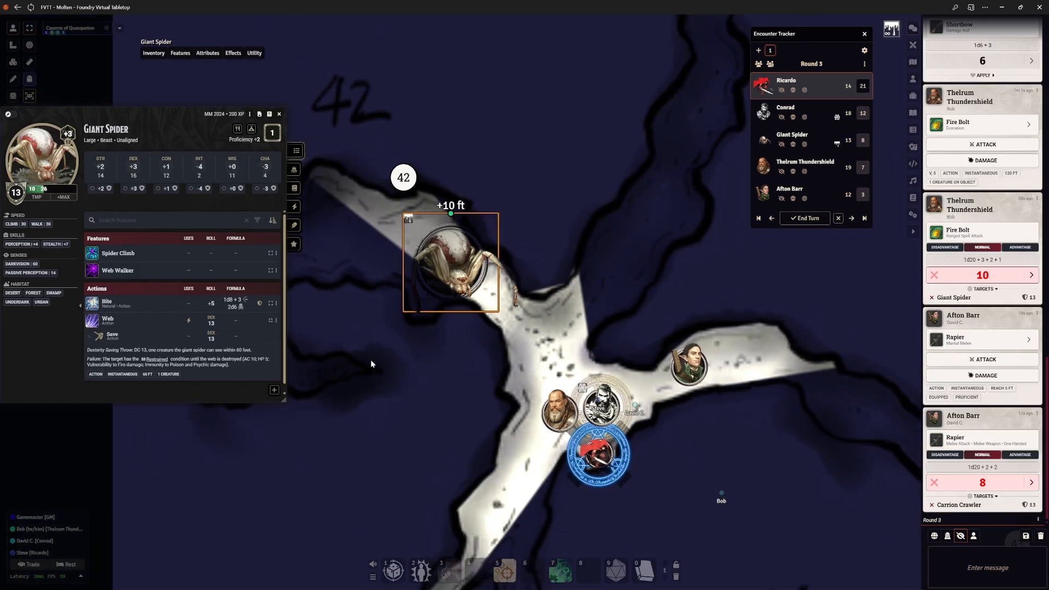
left_click_drag(372, 359, 512, 418)
double_click(534, 262)
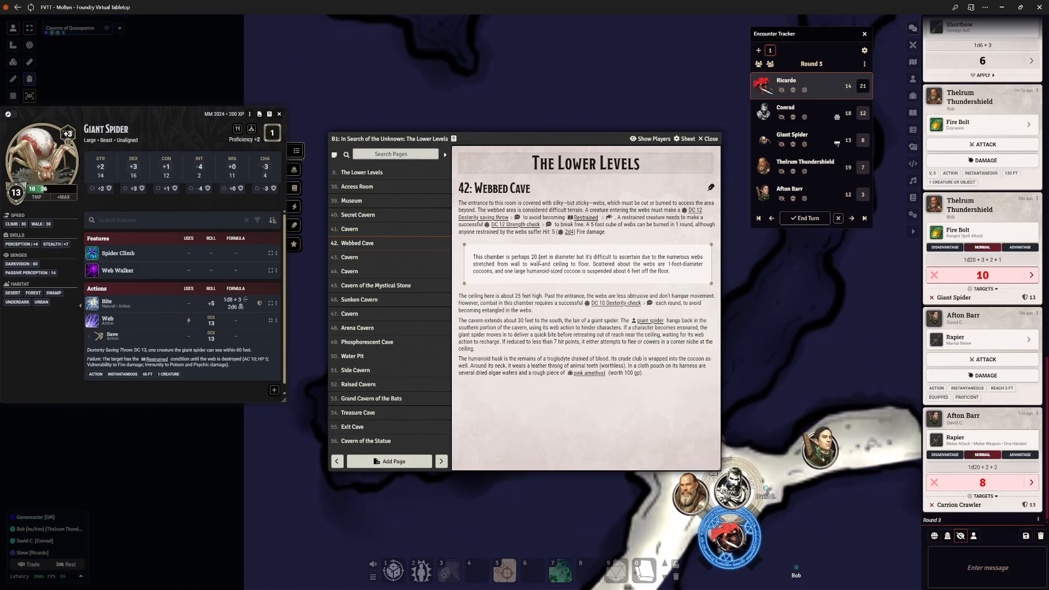